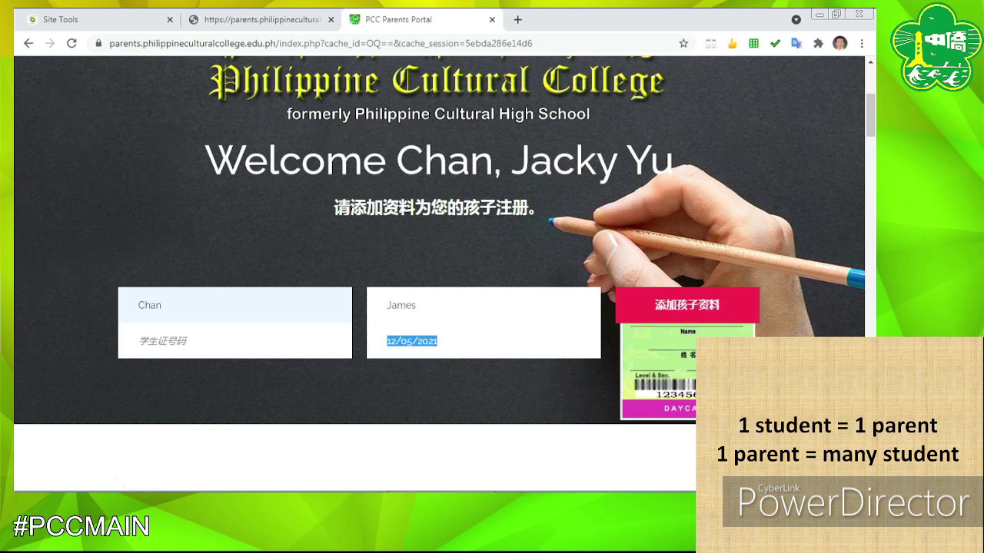
Show the welcome page in English with the add-child registration fields blank again.
{"action": "mouse_move", "coordinate": [215, 464]}
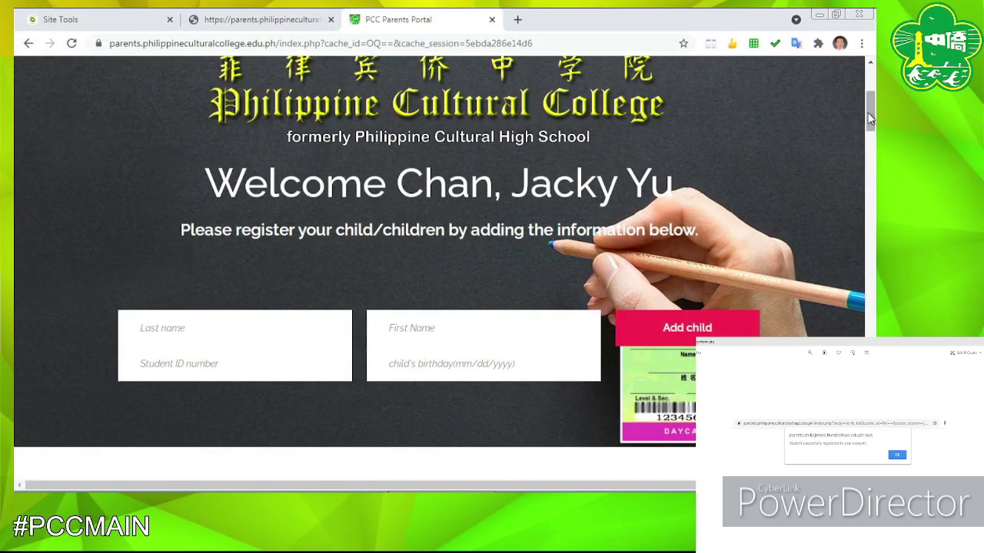
Scroll down to the registered child's Pre-Nursery - B card showing tuition fee 0.00.
{"action": "mouse_move", "coordinate": [871, 117]}
{"action": "left_mouse_down"}
{"action": "mouse_move", "coordinate": [870, 87]}
{"action": "mouse_move", "coordinate": [871, 113]}
{"action": "left_mouse_up"}
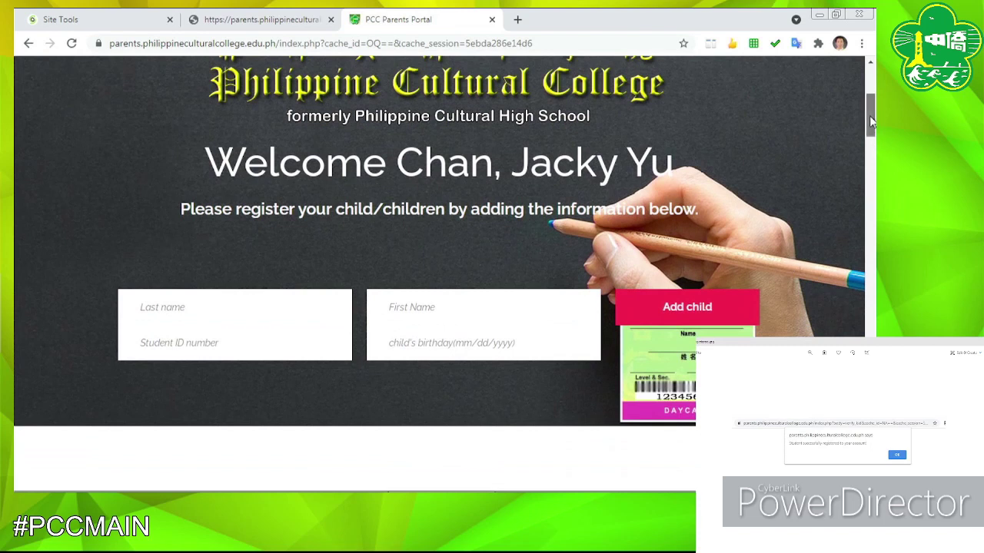
{"action": "left_click_drag", "start_coordinate": [871, 120], "coordinate": [813, 415]}
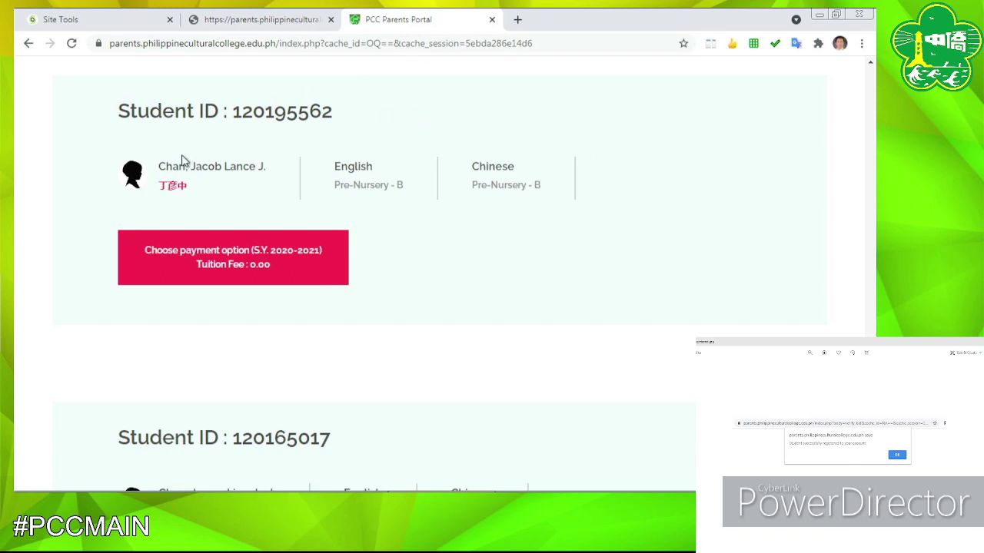
{"action": "left_click_drag", "start_coordinate": [231, 111], "coordinate": [345, 106]}
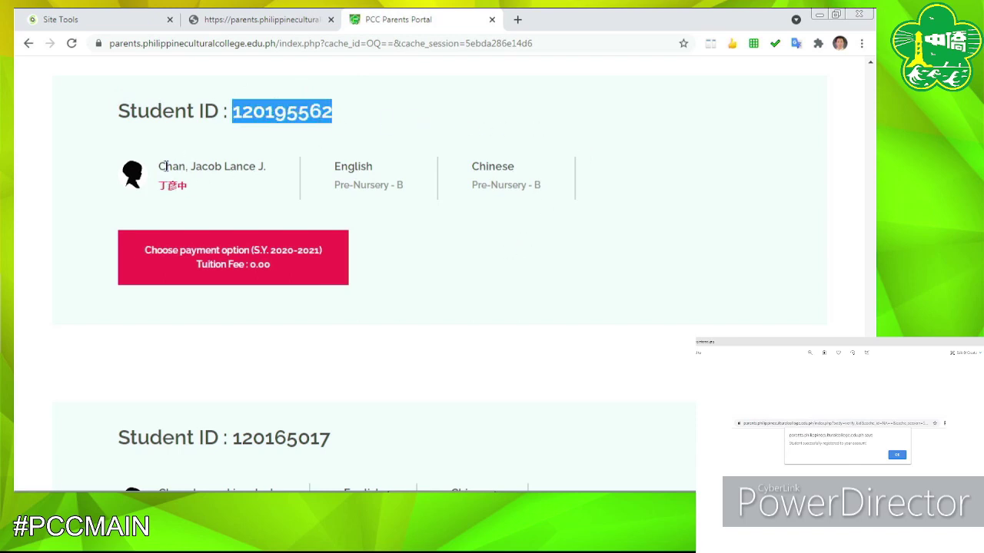
{"action": "left_click_drag", "start_coordinate": [160, 167], "coordinate": [268, 168]}
{"action": "left_click_drag", "start_coordinate": [334, 186], "coordinate": [541, 187]}
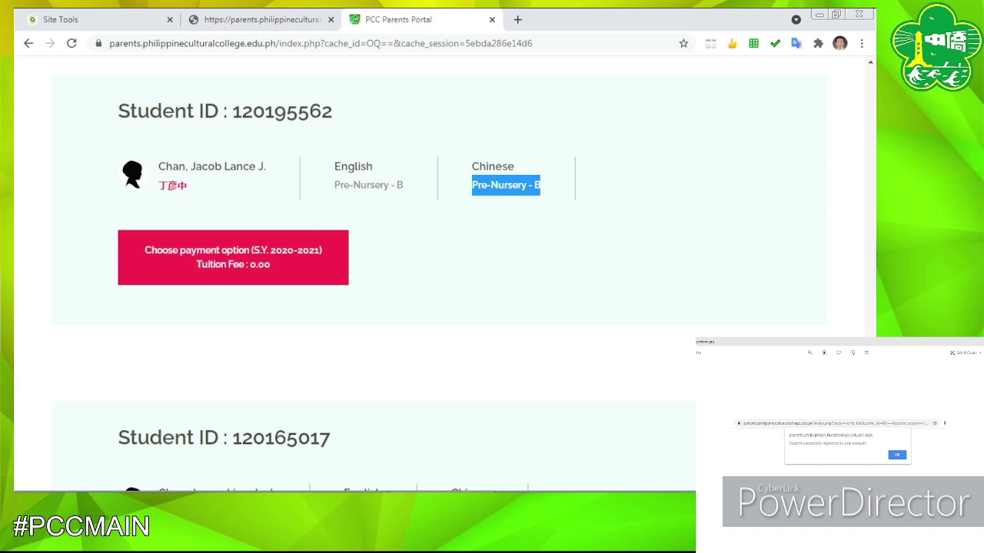
{"action": "scroll", "coordinate": [438, 269], "scroll_direction": "up", "scroll_amount": 1}
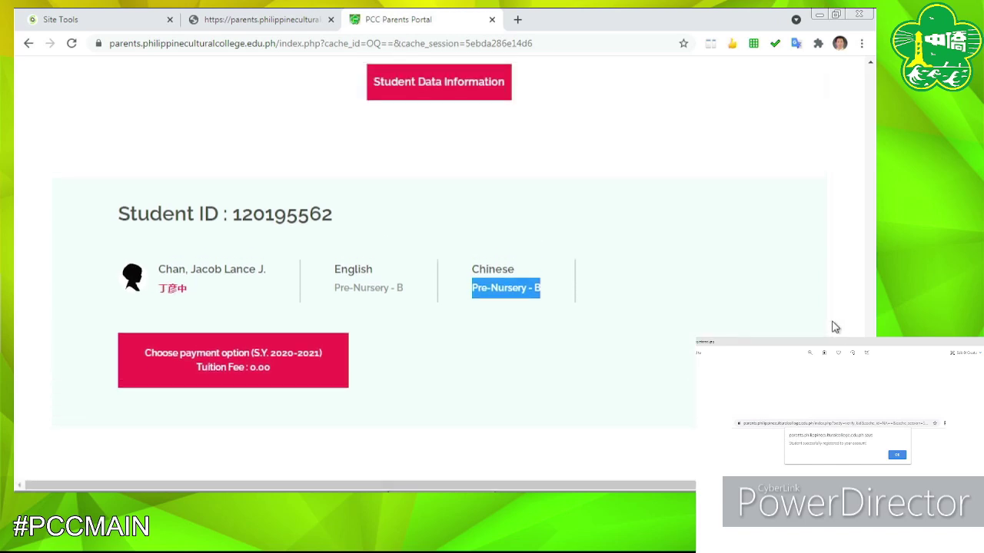
Scroll up to the 'You may edit here your student data information' heading.
{"action": "scroll", "coordinate": [438, 269], "scroll_direction": "up", "scroll_amount": 2}
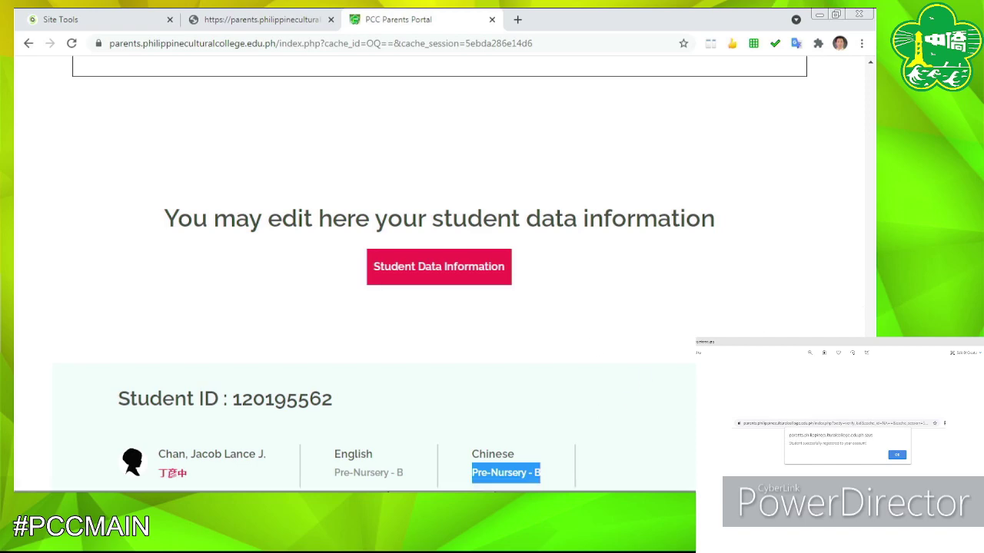
Browse down through Memorandums and Letters, registration notices and the schedule links.
{"action": "scroll", "coordinate": [442, 273], "scroll_direction": "up", "scroll_amount": 15}
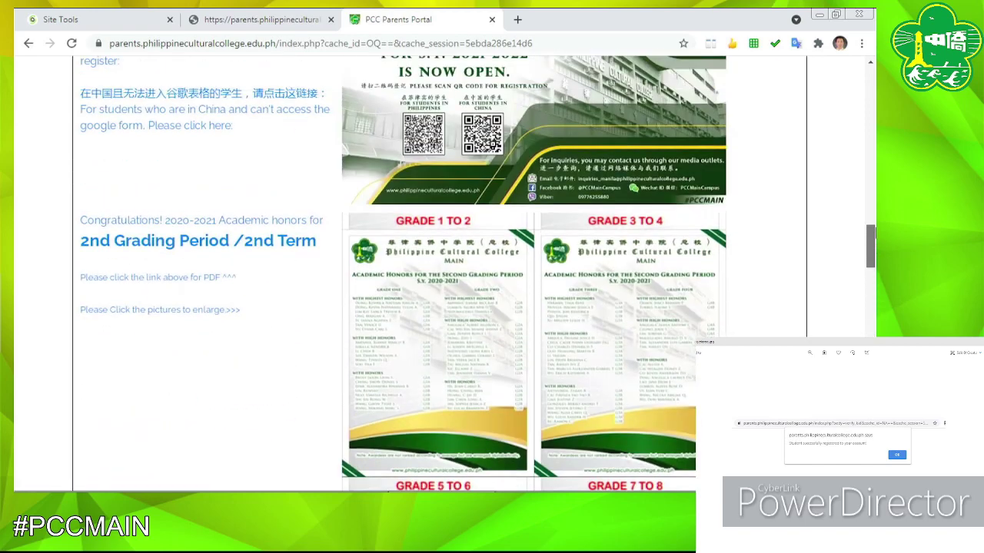
{"action": "mouse_move", "coordinate": [874, 138]}
{"action": "left_mouse_down"}
{"action": "mouse_move", "coordinate": [873, 86]}
{"action": "mouse_move", "coordinate": [867, 144]}
{"action": "left_mouse_up"}
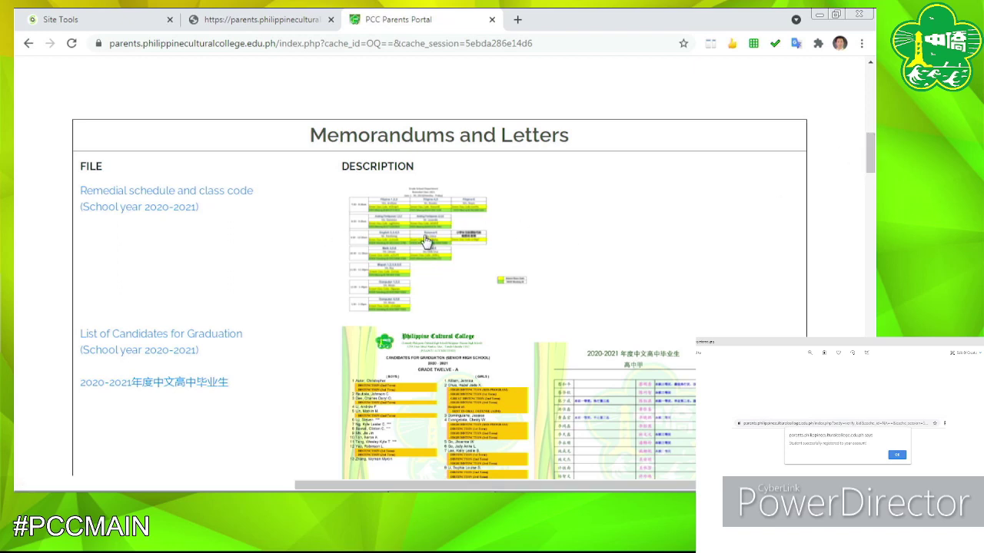
{"action": "scroll", "coordinate": [461, 388], "scroll_direction": "down", "scroll_amount": 3}
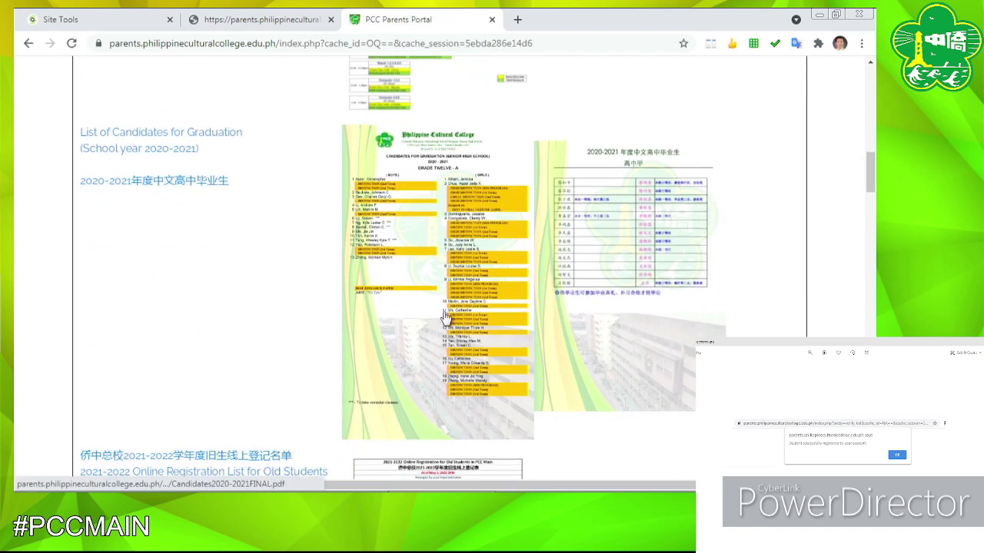
{"action": "scroll", "coordinate": [507, 231], "scroll_direction": "down", "scroll_amount": 4}
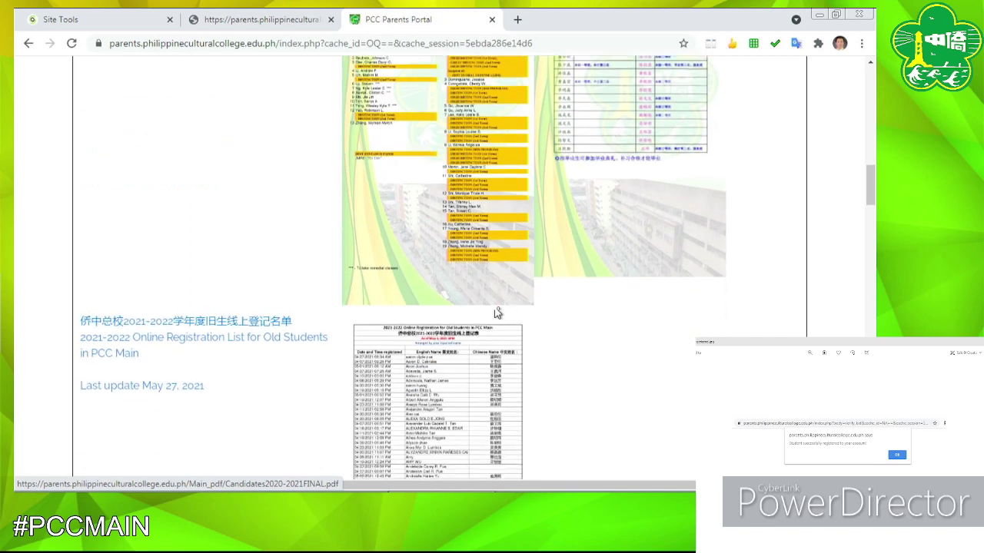
{"action": "scroll", "coordinate": [475, 321], "scroll_direction": "down", "scroll_amount": 2}
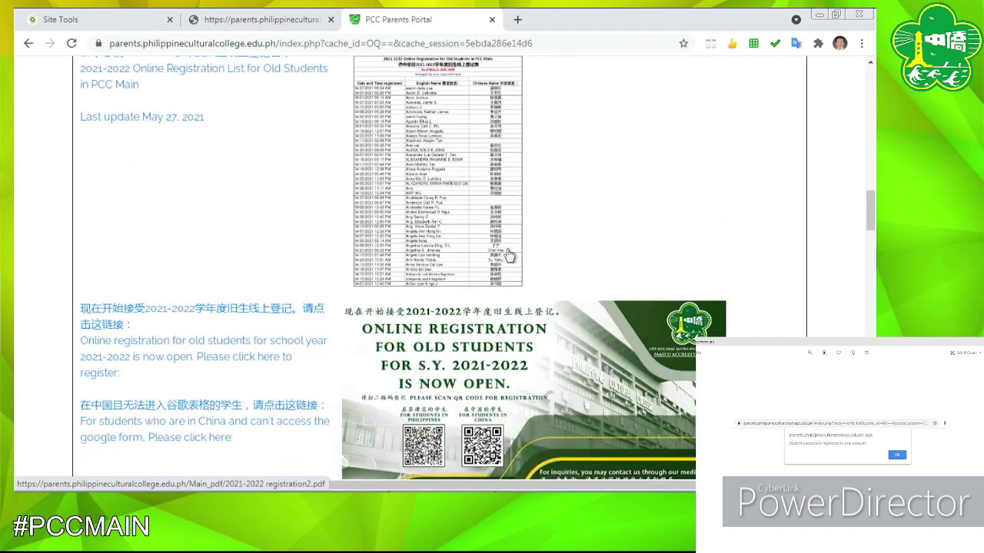
{"action": "scroll", "coordinate": [466, 322], "scroll_direction": "down", "scroll_amount": 2}
{"action": "scroll", "coordinate": [467, 320], "scroll_direction": "down", "scroll_amount": 3}
{"action": "scroll", "coordinate": [431, 284], "scroll_direction": "up", "scroll_amount": 3}
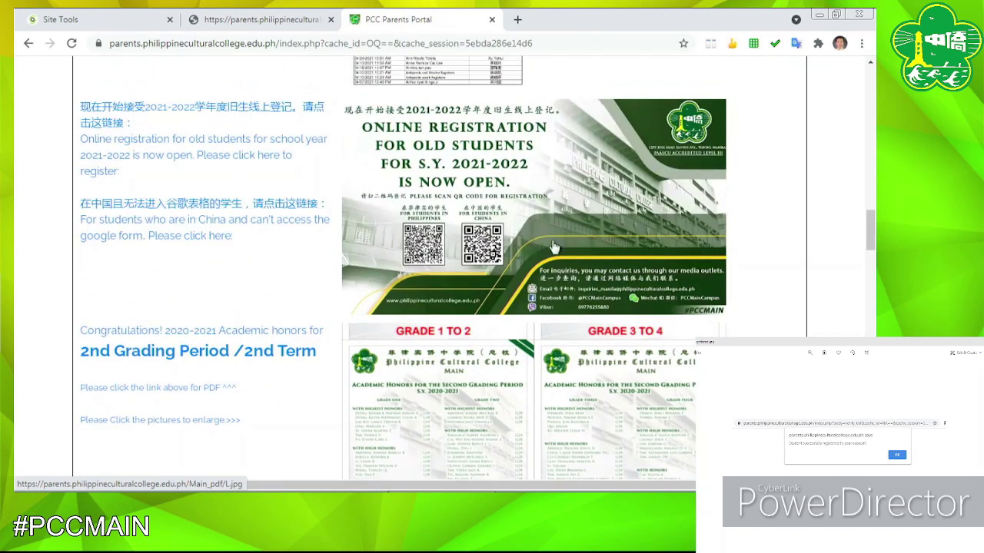
{"action": "scroll", "coordinate": [512, 302], "scroll_direction": "down", "scroll_amount": 2}
{"action": "scroll", "coordinate": [510, 310], "scroll_direction": "down", "scroll_amount": 6}
{"action": "left_click_drag", "start_coordinate": [871, 281], "coordinate": [873, 341]}
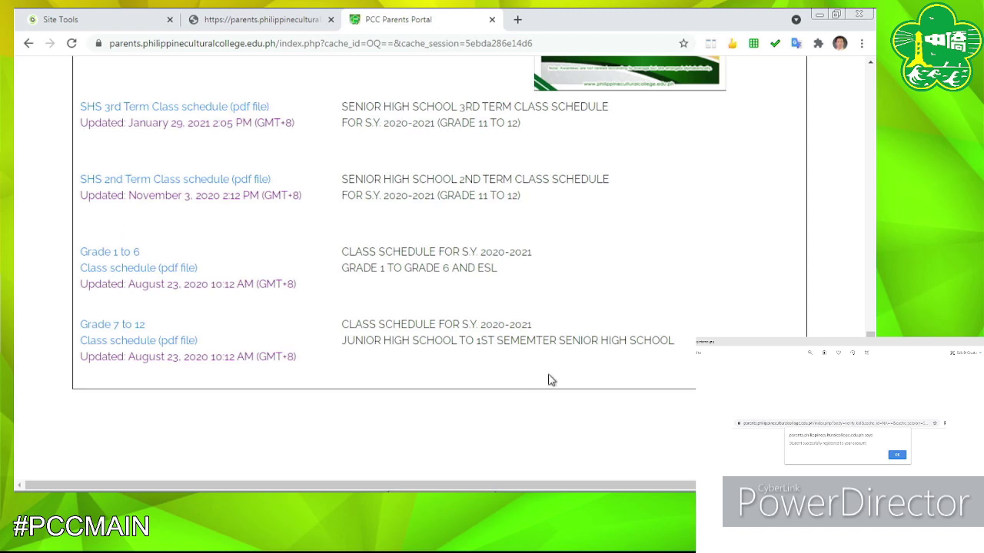
Return to the top welcome banner with the empty add-child fields.
{"action": "scroll", "coordinate": [549, 377], "scroll_direction": "up", "scroll_amount": 15}
{"action": "left_click_drag", "start_coordinate": [871, 69], "coordinate": [870, 149]}
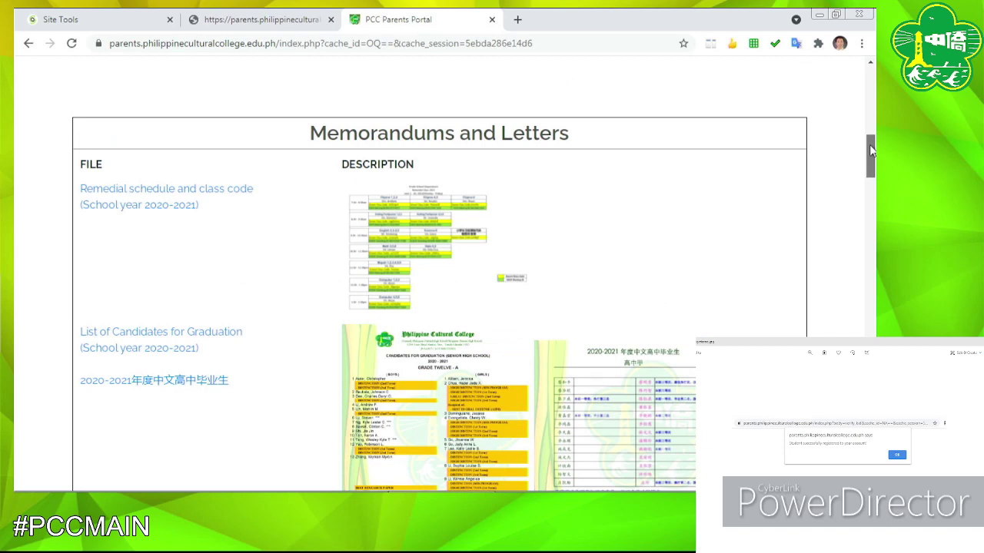
{"action": "left_click_drag", "start_coordinate": [869, 144], "coordinate": [865, 99]}
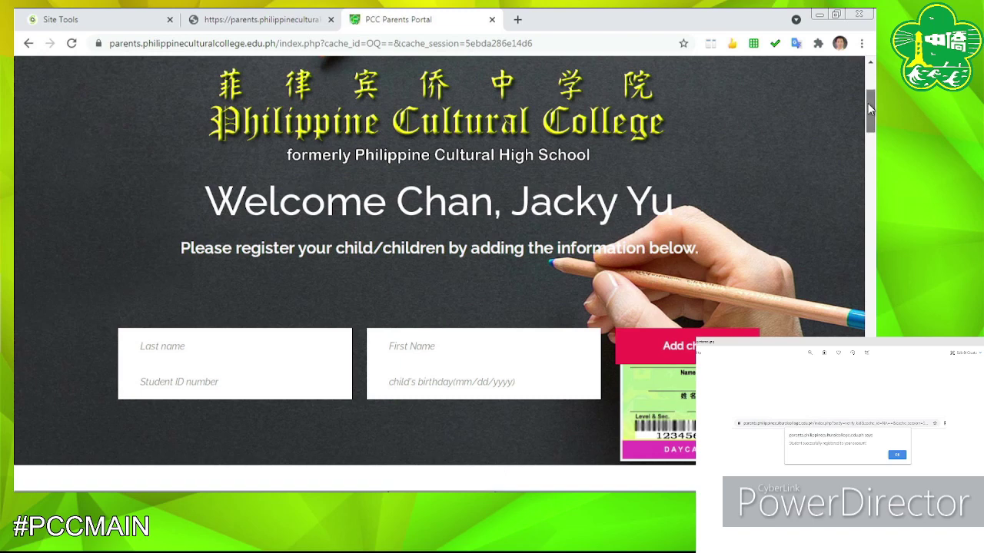
Scroll to the G1A student card and highlight the child's English and Chinese names.
{"action": "left_click_drag", "start_coordinate": [870, 109], "coordinate": [868, 461]}
{"action": "scroll", "coordinate": [431, 269], "scroll_direction": "down", "scroll_amount": 2}
{"action": "scroll", "coordinate": [158, 196], "scroll_direction": "up", "scroll_amount": 1}
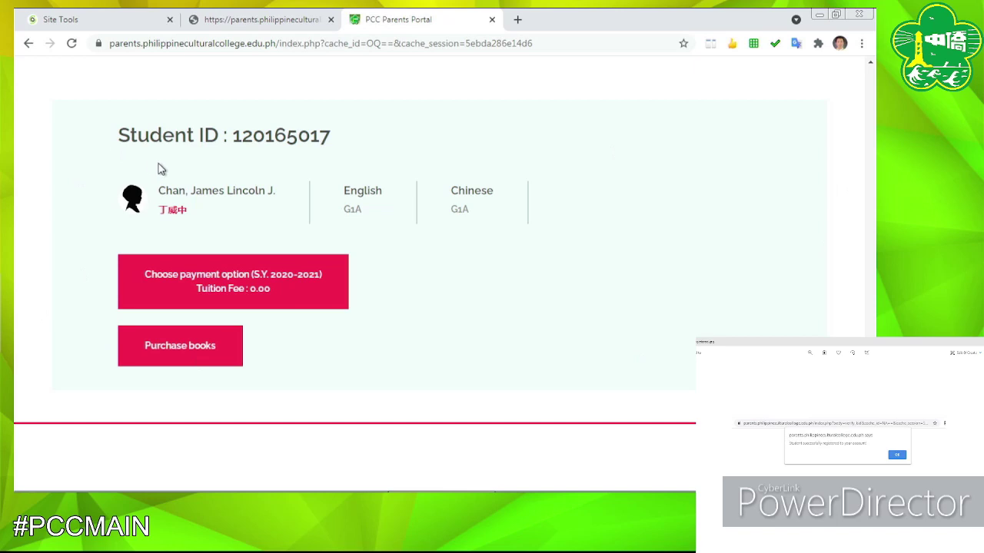
{"action": "left_click_drag", "start_coordinate": [160, 192], "coordinate": [275, 192]}
{"action": "left_click_drag", "start_coordinate": [162, 212], "coordinate": [189, 212]}
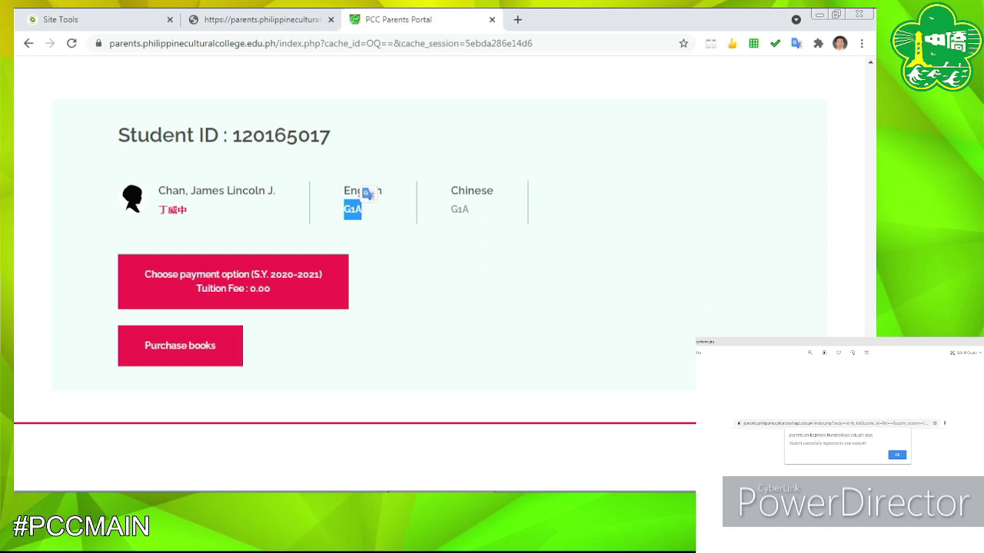
{"action": "scroll", "coordinate": [354, 283], "scroll_direction": "up", "scroll_amount": 1}
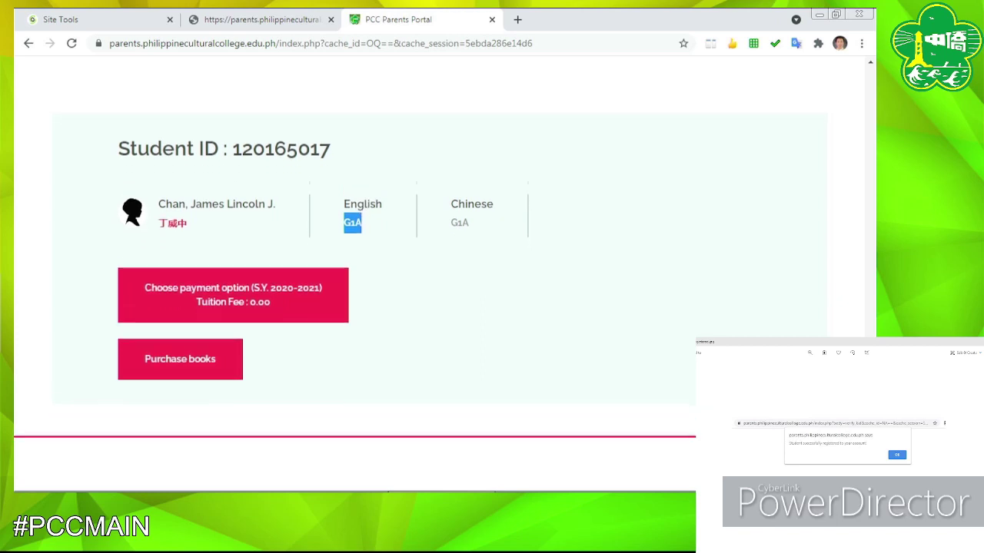
{"action": "scroll", "coordinate": [355, 283], "scroll_direction": "down", "scroll_amount": 1}
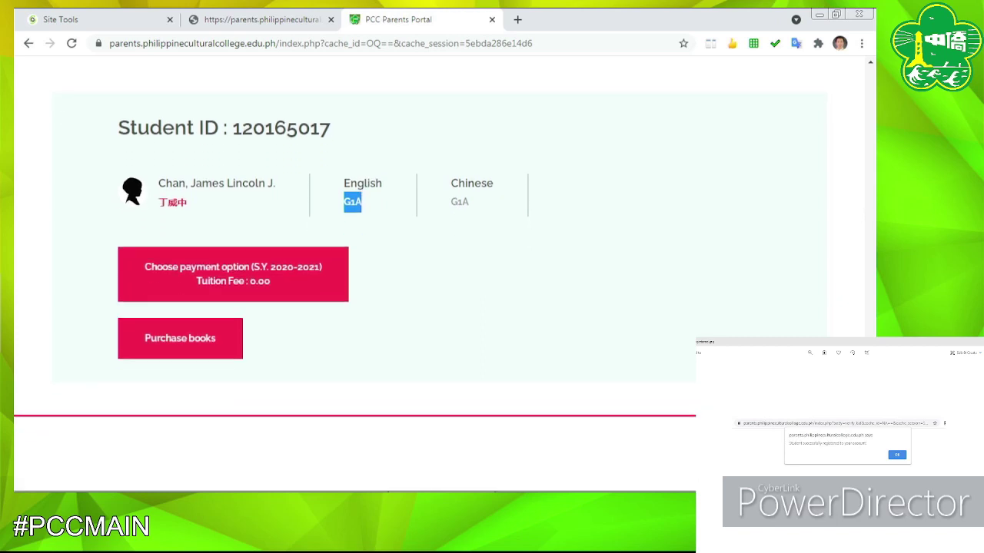
{"action": "scroll", "coordinate": [355, 282], "scroll_direction": "up", "scroll_amount": 1}
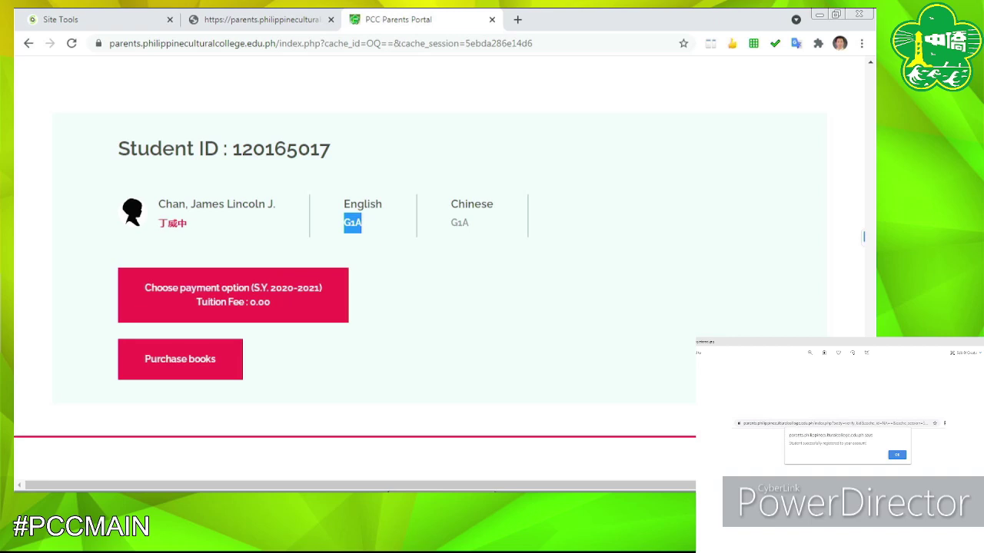
{"action": "left_click_drag", "start_coordinate": [863, 237], "coordinate": [869, 367]}
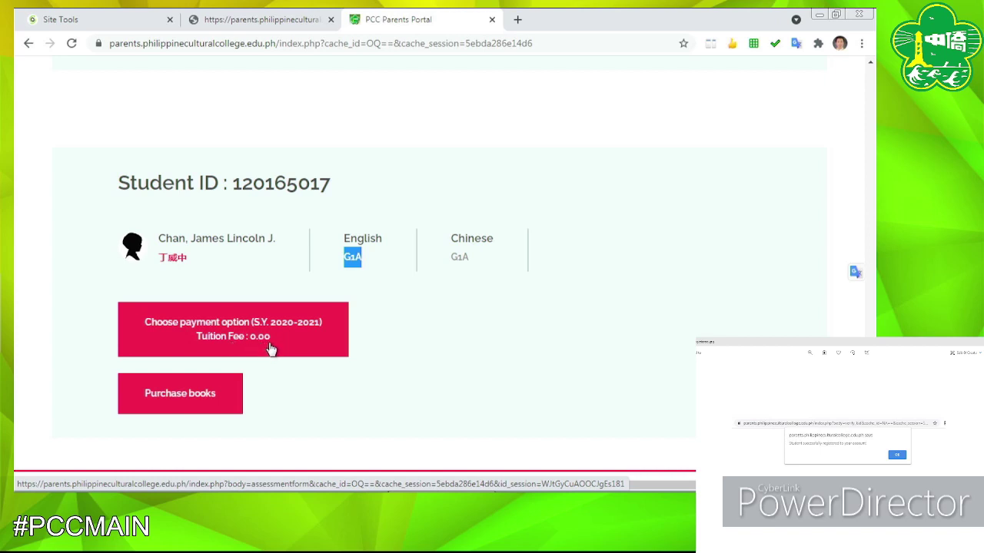
Open the S.Y. 2020-2021 payment options, review the G1 class values, and choose Full Payment.
{"action": "left_click", "coordinate": [222, 327]}
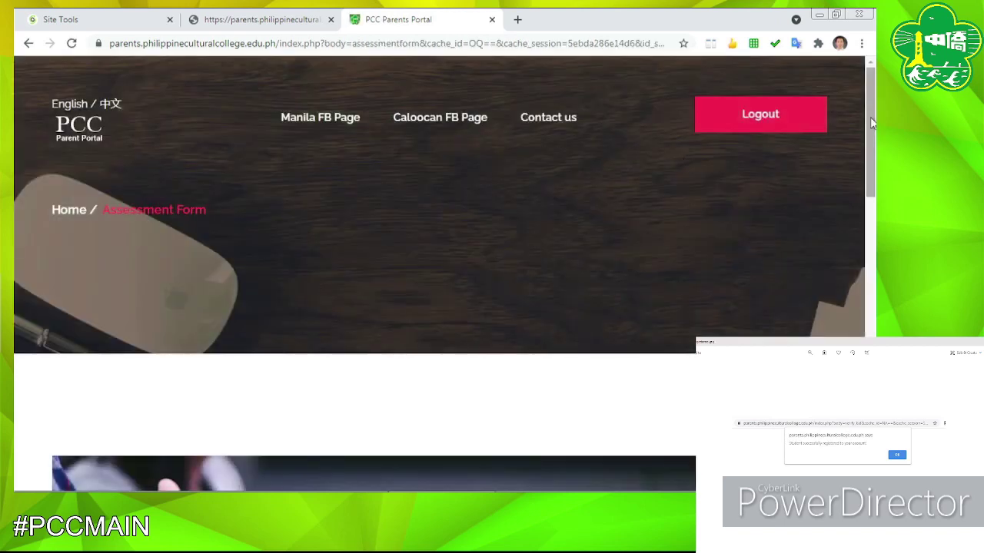
{"action": "left_click_drag", "start_coordinate": [870, 117], "coordinate": [871, 344]}
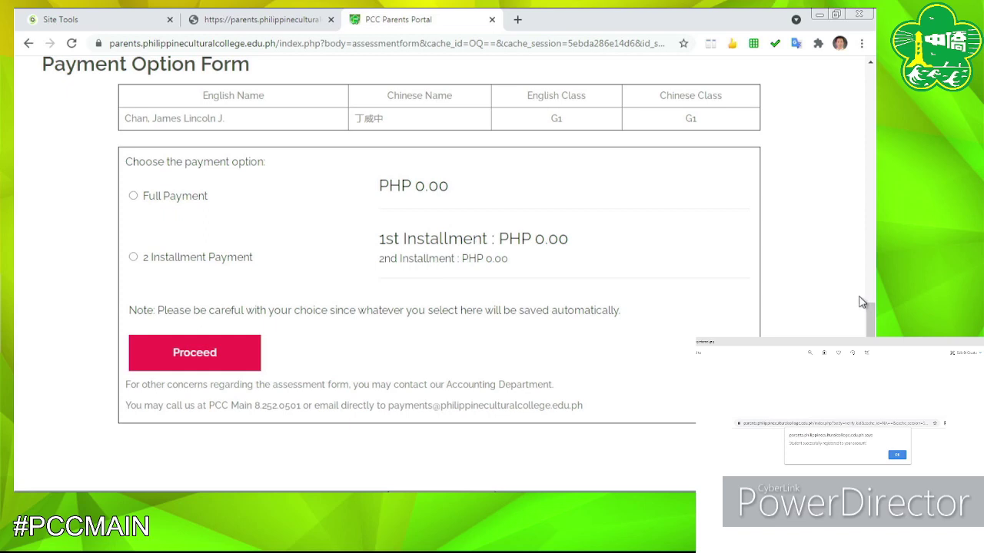
{"action": "left_click_drag", "start_coordinate": [244, 122], "coordinate": [143, 120]}
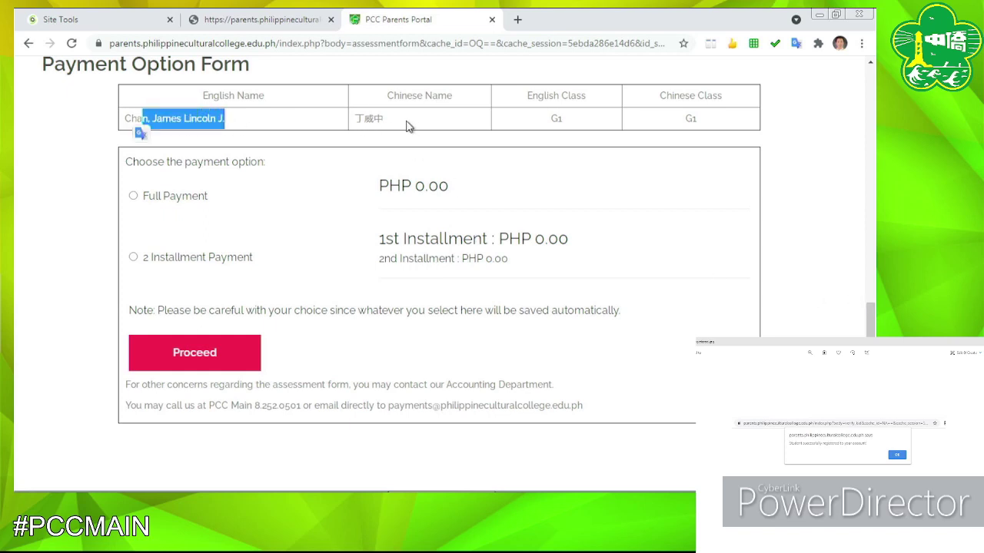
{"action": "left_click_drag", "start_coordinate": [408, 127], "coordinate": [342, 122]}
{"action": "left_click_drag", "start_coordinate": [589, 123], "coordinate": [515, 125]}
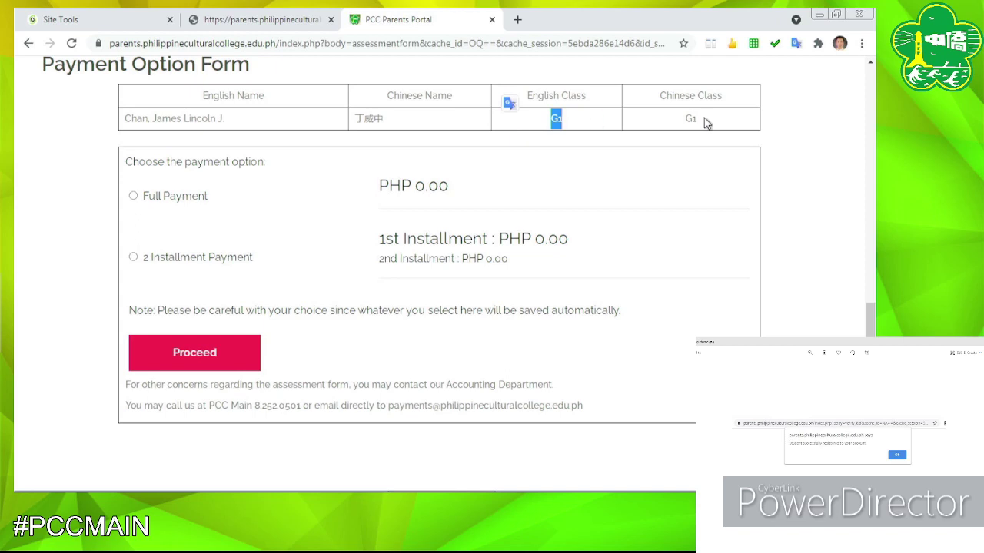
{"action": "left_click_drag", "start_coordinate": [706, 123], "coordinate": [676, 125]}
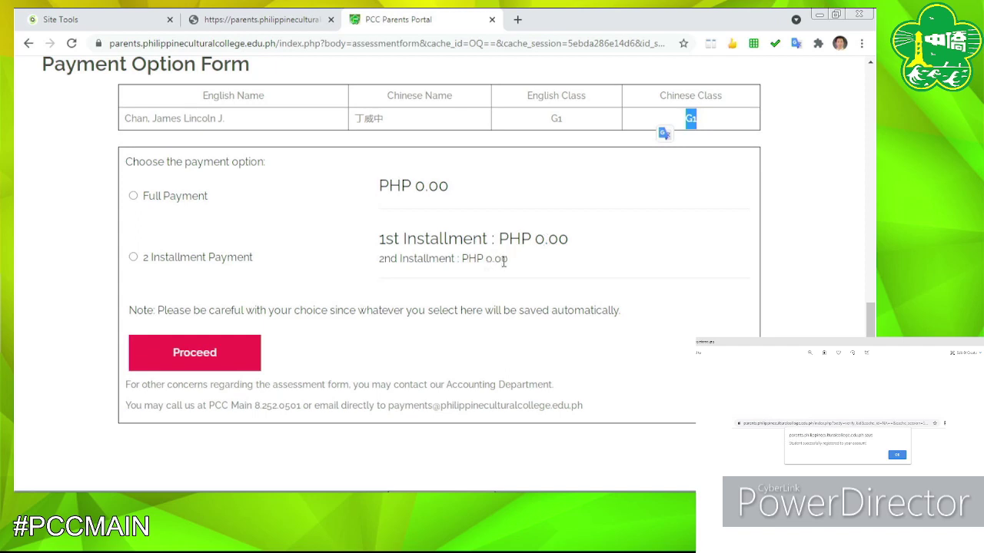
{"action": "left_click", "coordinate": [134, 197]}
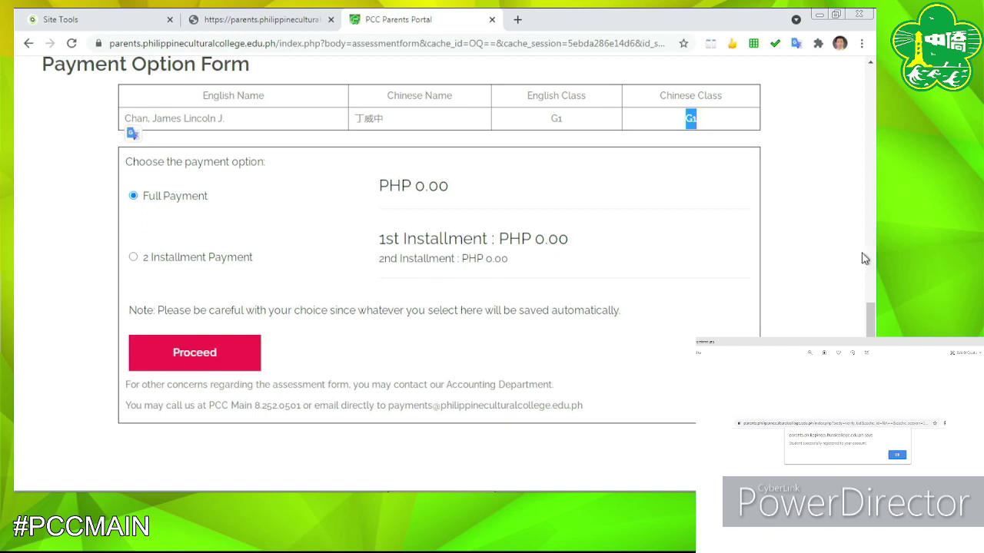
{"action": "left_click_drag", "start_coordinate": [871, 311], "coordinate": [873, 73]}
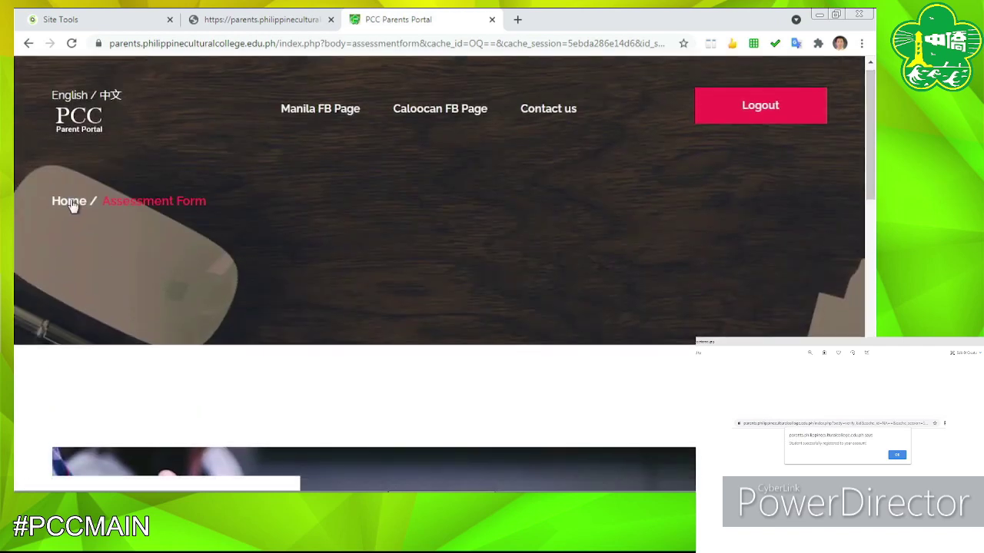
Go back Home and reopen the student's S.Y. 2020-2021 payment option page.
{"action": "left_click", "coordinate": [72, 201]}
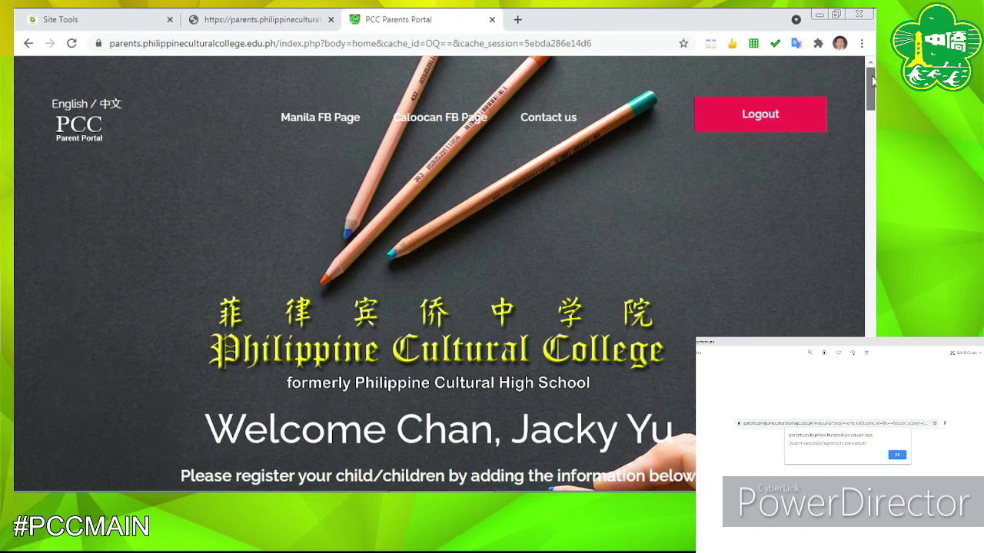
{"action": "left_click_drag", "start_coordinate": [873, 80], "coordinate": [871, 236]}
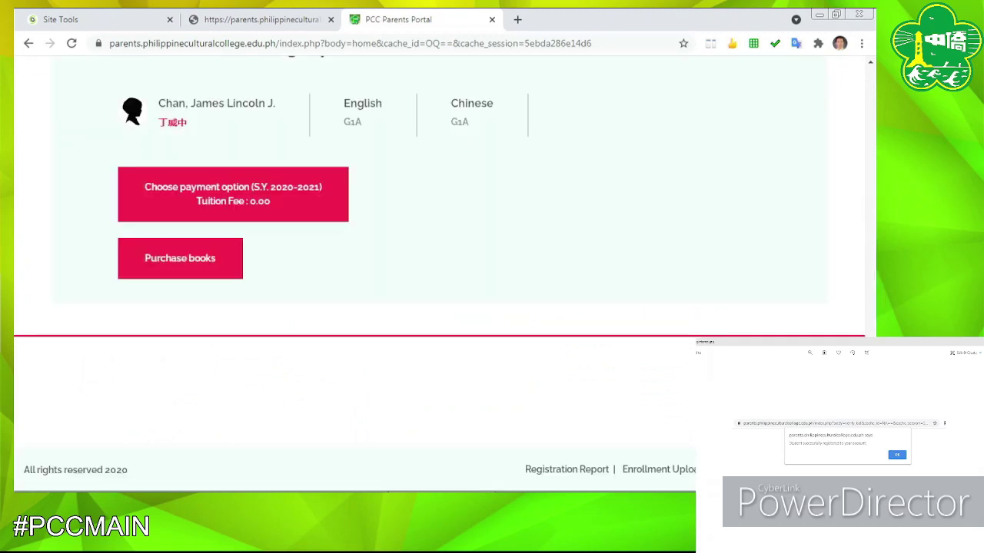
{"action": "scroll", "coordinate": [531, 255], "scroll_direction": "up", "scroll_amount": 2}
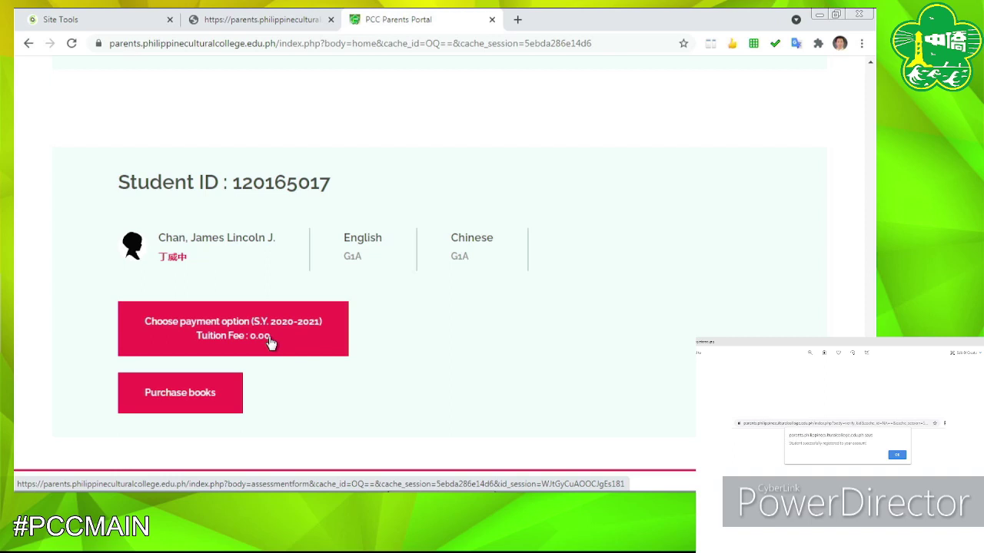
{"action": "left_click", "coordinate": [206, 332]}
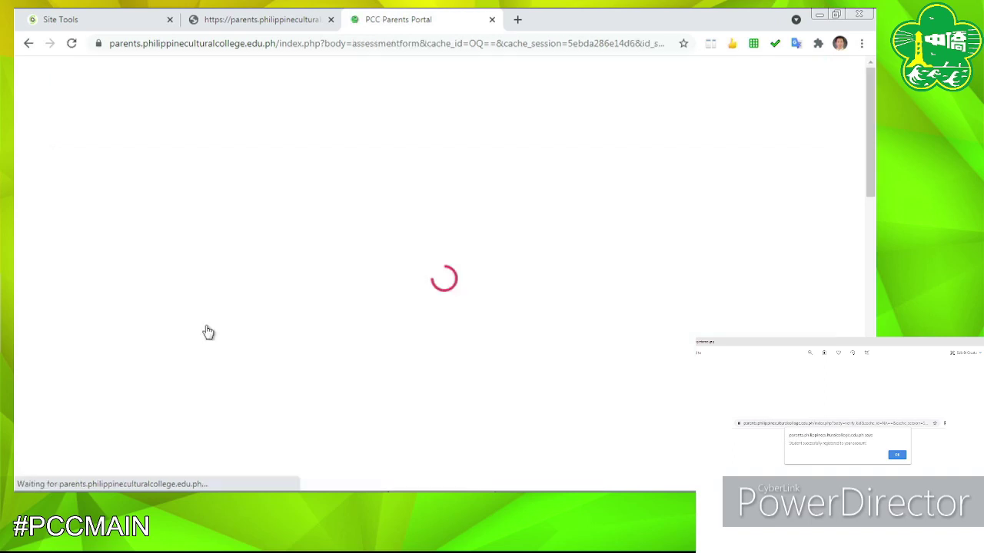
Pick Full Payment over 2 Installment Payment and submit it with Proceed.
{"action": "scroll", "coordinate": [255, 261], "scroll_direction": "down", "scroll_amount": 6}
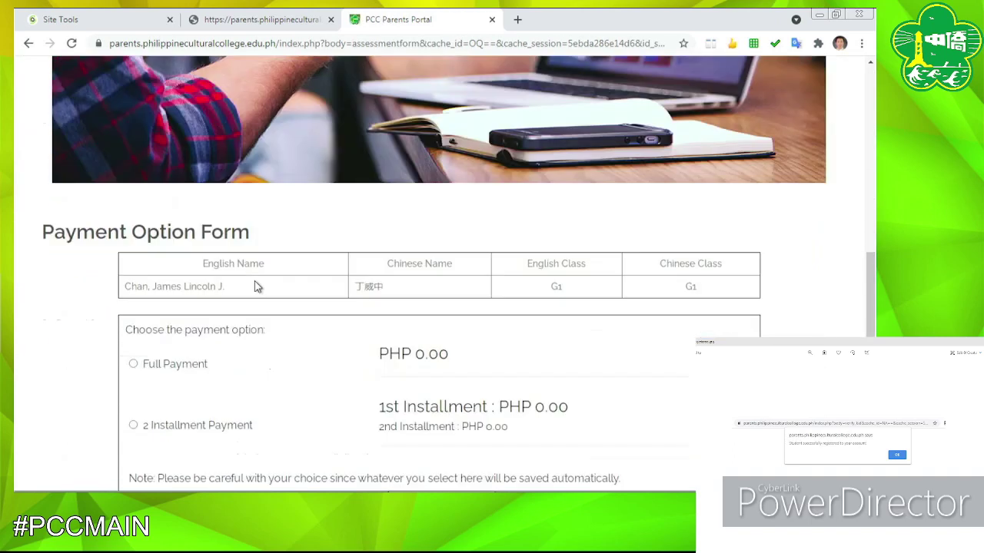
{"action": "scroll", "coordinate": [258, 287], "scroll_direction": "down", "scroll_amount": 3}
{"action": "scroll", "coordinate": [258, 287], "scroll_direction": "up", "scroll_amount": 2}
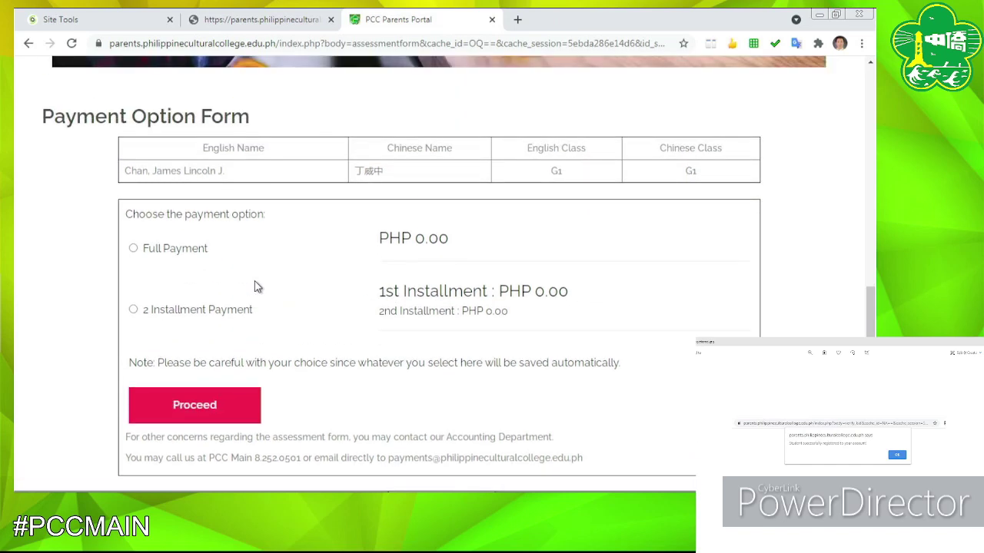
{"action": "scroll", "coordinate": [257, 286], "scroll_direction": "down", "scroll_amount": 1}
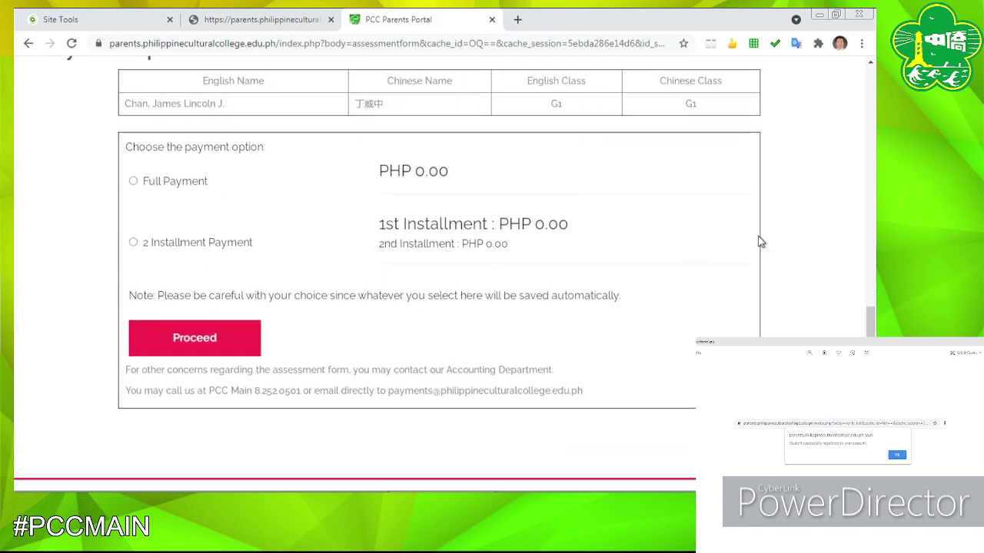
{"action": "scroll", "coordinate": [215, 215], "scroll_direction": "up", "scroll_amount": 1}
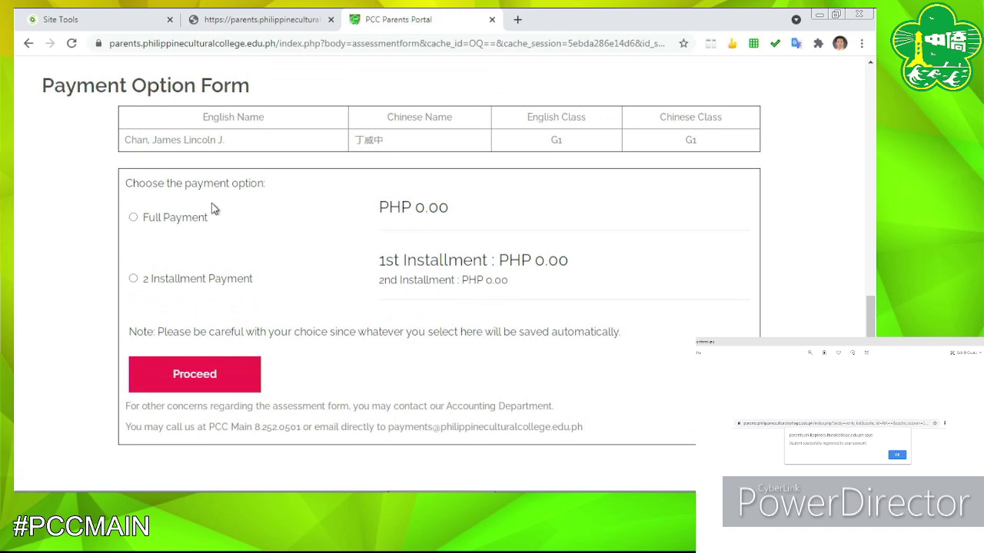
{"action": "left_click_drag", "start_coordinate": [216, 221], "coordinate": [137, 222]}
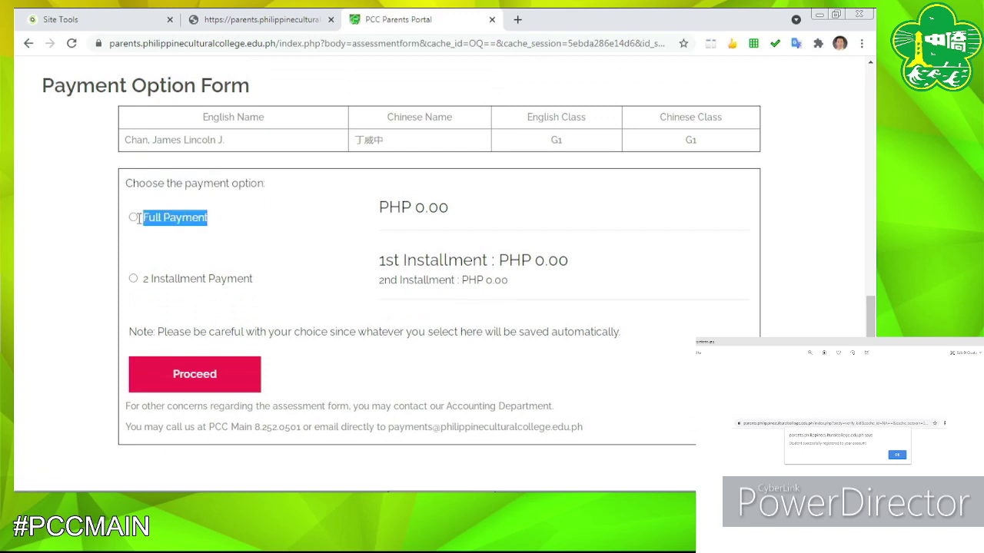
{"action": "left_click_drag", "start_coordinate": [255, 278], "coordinate": [140, 279]}
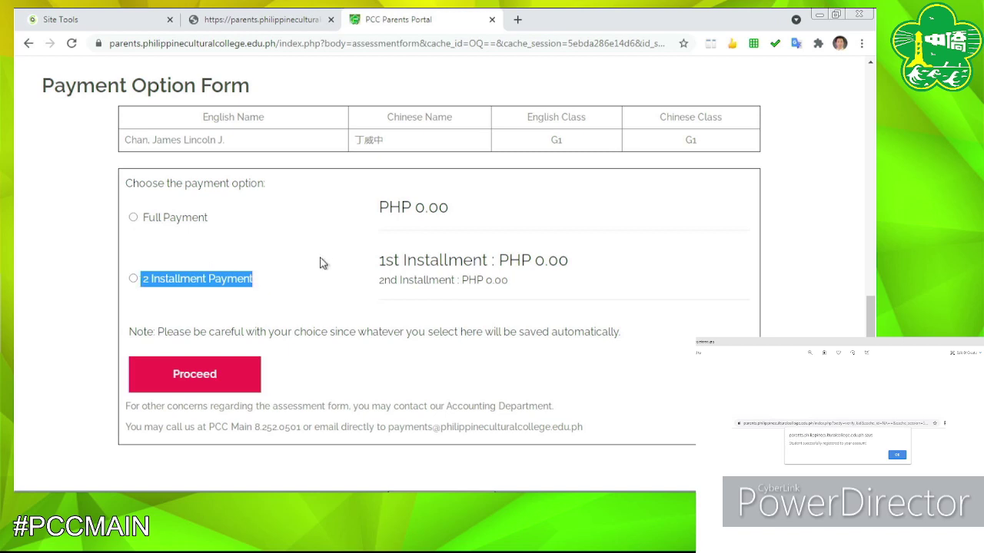
{"action": "left_click", "coordinate": [793, 262]}
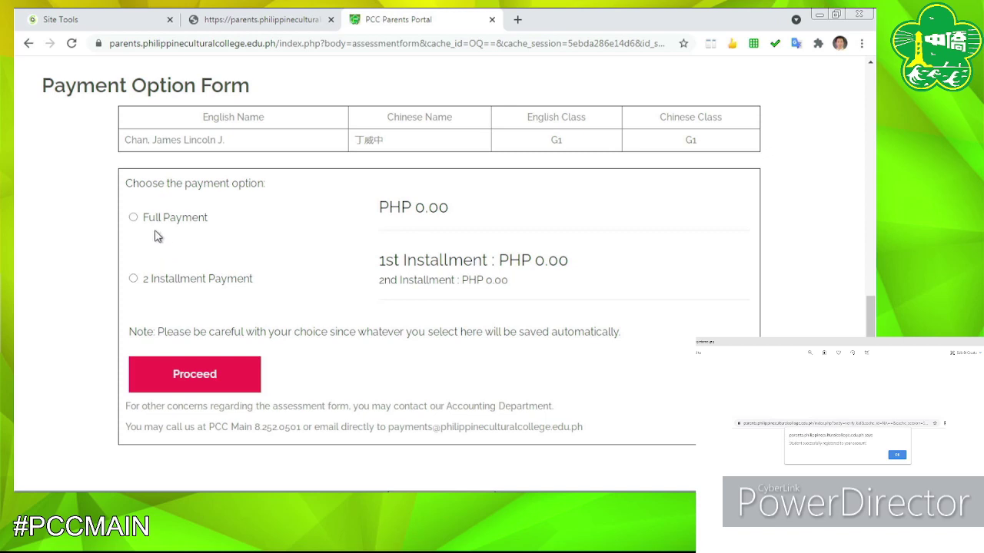
{"action": "left_click", "coordinate": [133, 218]}
{"action": "left_click", "coordinate": [194, 375]}
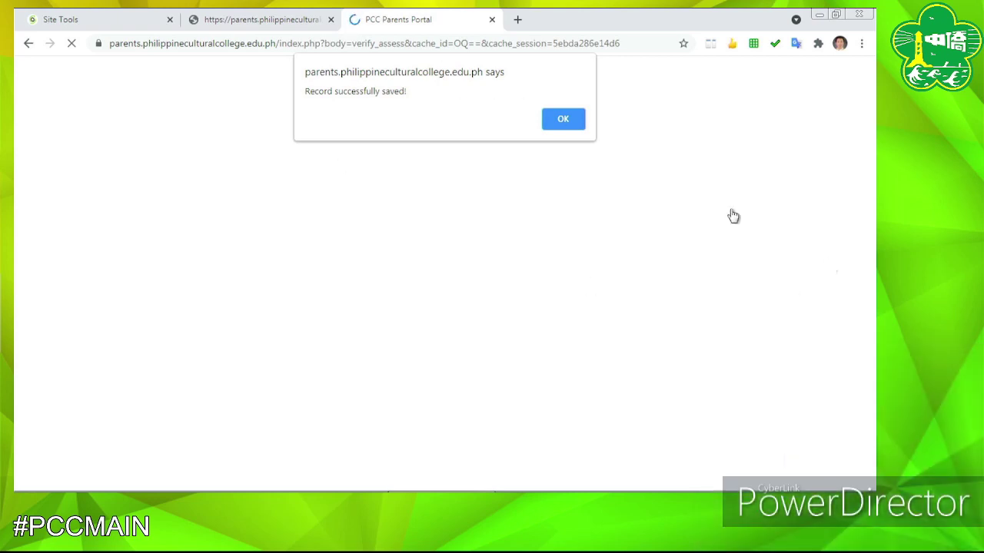
Dismiss the 'Record successfully saved!' alert and scroll to the Download Assessment Form button.
{"action": "left_click", "coordinate": [569, 120]}
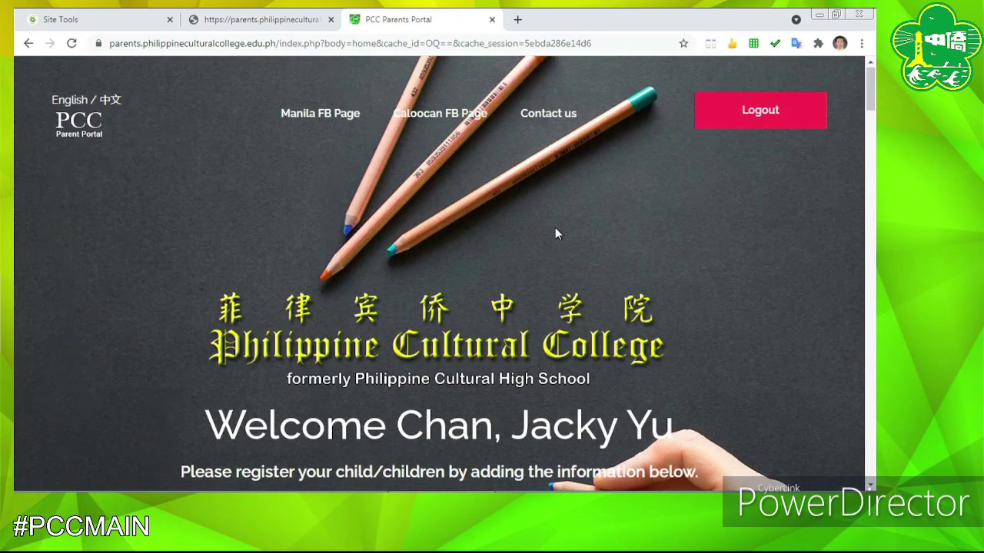
{"action": "scroll", "coordinate": [555, 228], "scroll_direction": "down", "scroll_amount": 5}
{"action": "left_click_drag", "start_coordinate": [870, 117], "coordinate": [855, 450]}
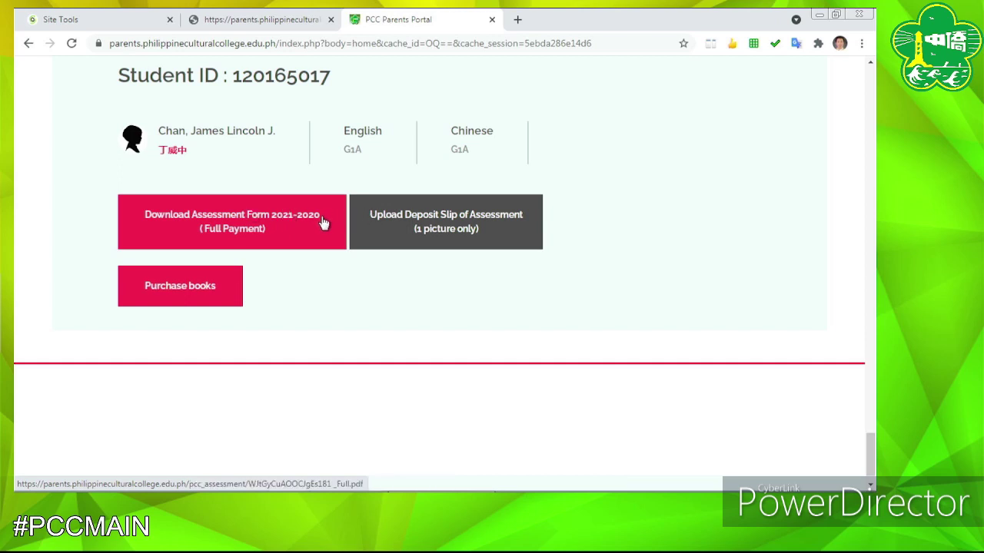
Open the Full Payment assessment form PDF for S.Y. 2020-2021.
{"action": "left_click", "coordinate": [228, 222]}
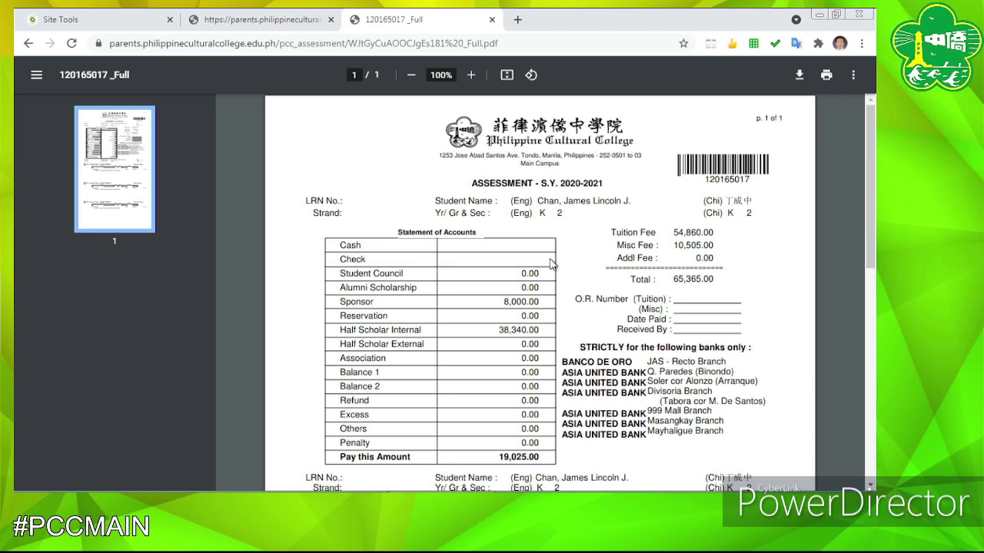
{"action": "left_click_drag", "start_coordinate": [871, 187], "coordinate": [700, 209]}
{"action": "scroll", "coordinate": [700, 209], "scroll_direction": "up", "scroll_amount": 2, "text": "ctrl"}
{"action": "scroll", "coordinate": [688, 231], "scroll_direction": "down", "scroll_amount": 4, "text": "ctrl"}
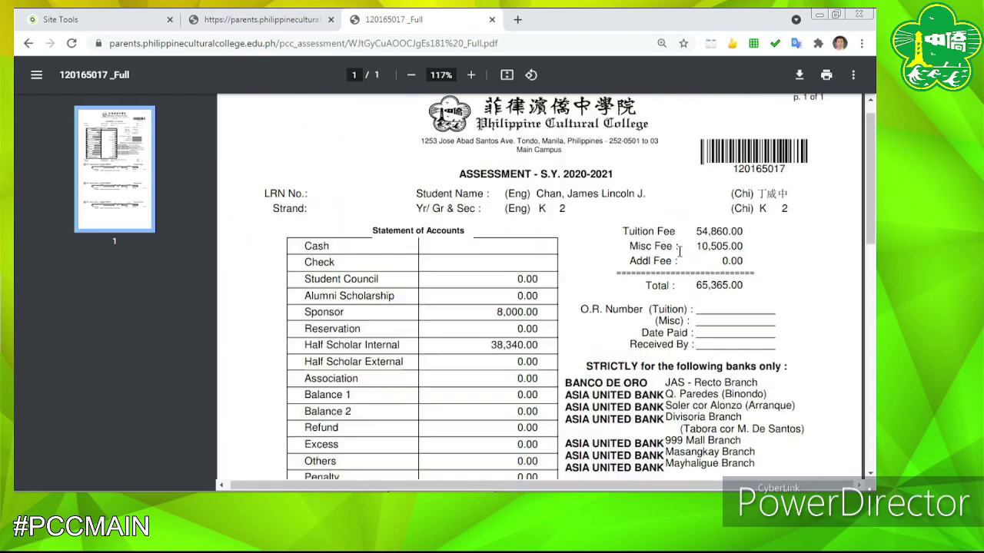
{"action": "scroll", "coordinate": [679, 252], "scroll_direction": "up", "scroll_amount": 2, "text": "ctrl"}
{"action": "left_click_drag", "start_coordinate": [873, 227], "coordinate": [873, 197]}
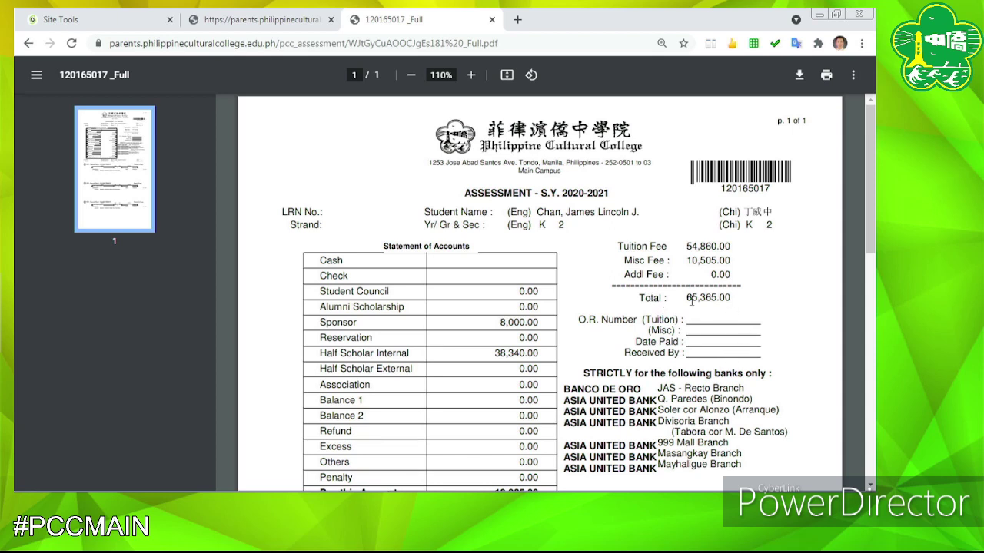
Highlight the 65,365.00 total and 19,025.00 amount to pay, then go back to the portal.
{"action": "left_click_drag", "start_coordinate": [687, 296], "coordinate": [740, 298]}
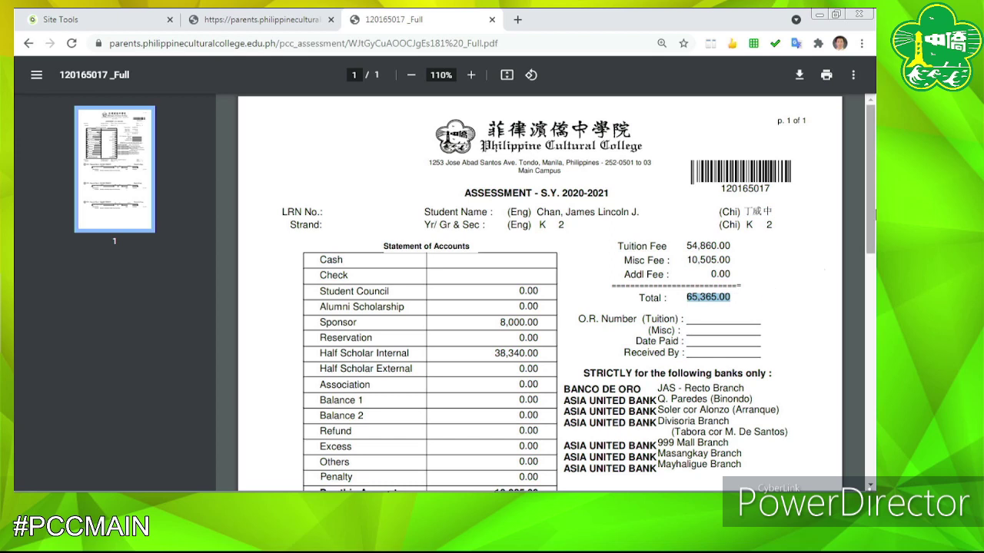
{"action": "left_click_drag", "start_coordinate": [872, 186], "coordinate": [872, 431]}
{"action": "left_click_drag", "start_coordinate": [685, 302], "coordinate": [752, 305]}
{"action": "left_click_drag", "start_coordinate": [872, 407], "coordinate": [872, 178]}
{"action": "left_click", "coordinate": [27, 44]}
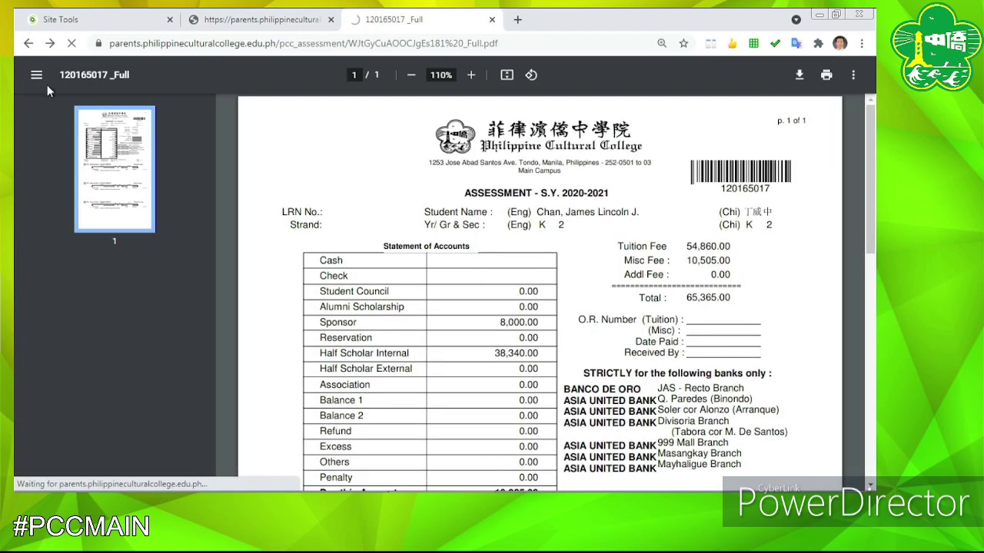
Go back from the assessment PDF to the G1A student card in the portal.
{"action": "left_click", "coordinate": [27, 44]}
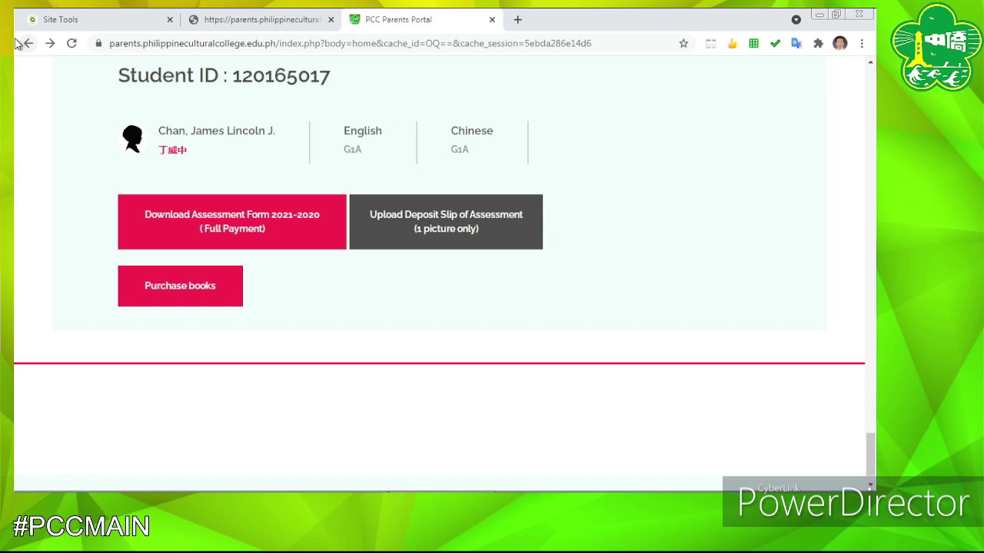
{"action": "left_click", "coordinate": [238, 221]}
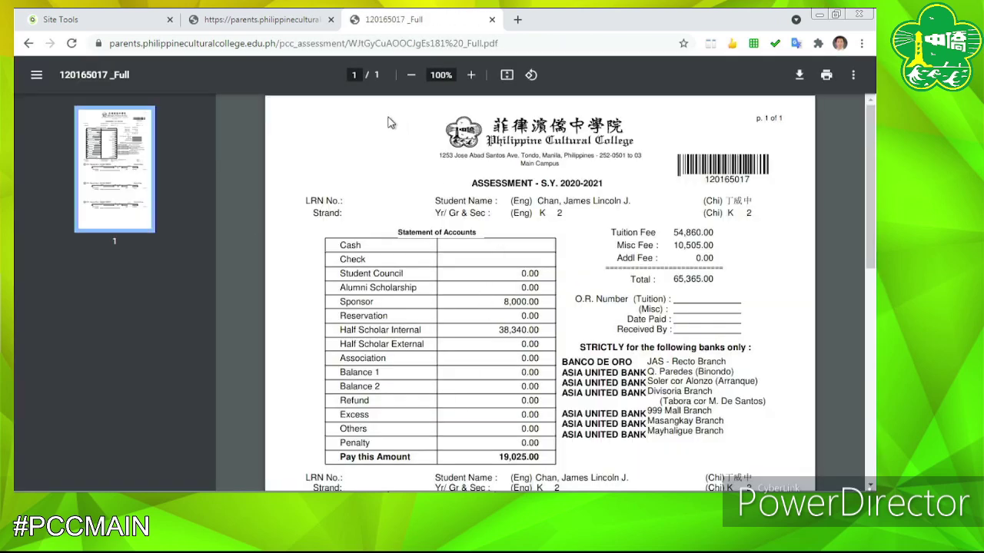
{"action": "left_click", "coordinate": [27, 45]}
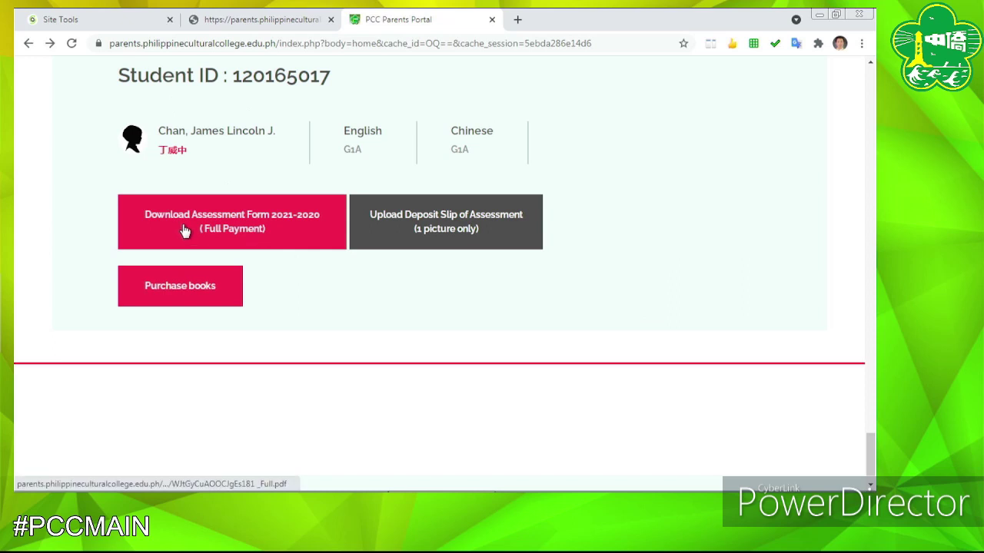
{"action": "left_click", "coordinate": [222, 230]}
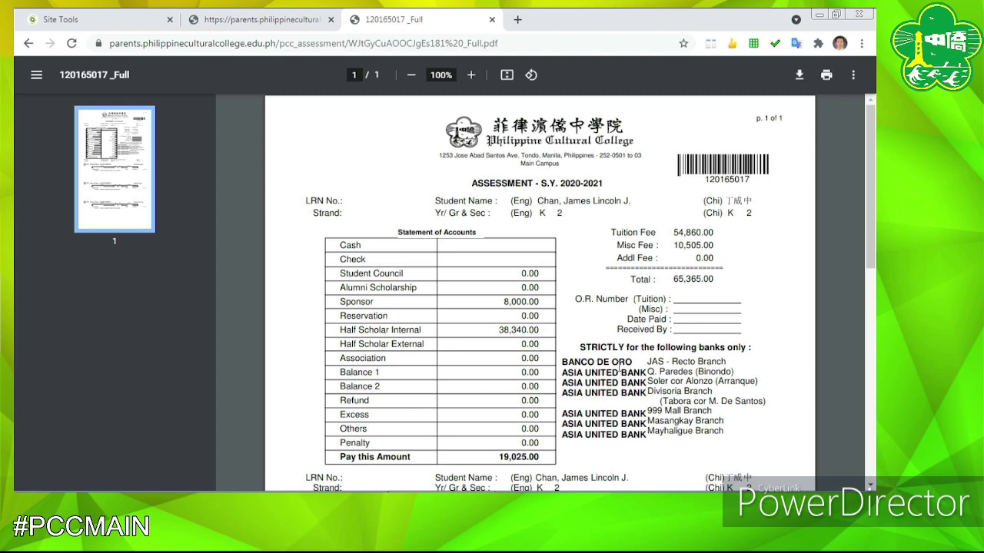
{"action": "left_click_drag", "start_coordinate": [871, 252], "coordinate": [870, 381]}
{"action": "left_click_drag", "start_coordinate": [673, 234], "coordinate": [714, 235]}
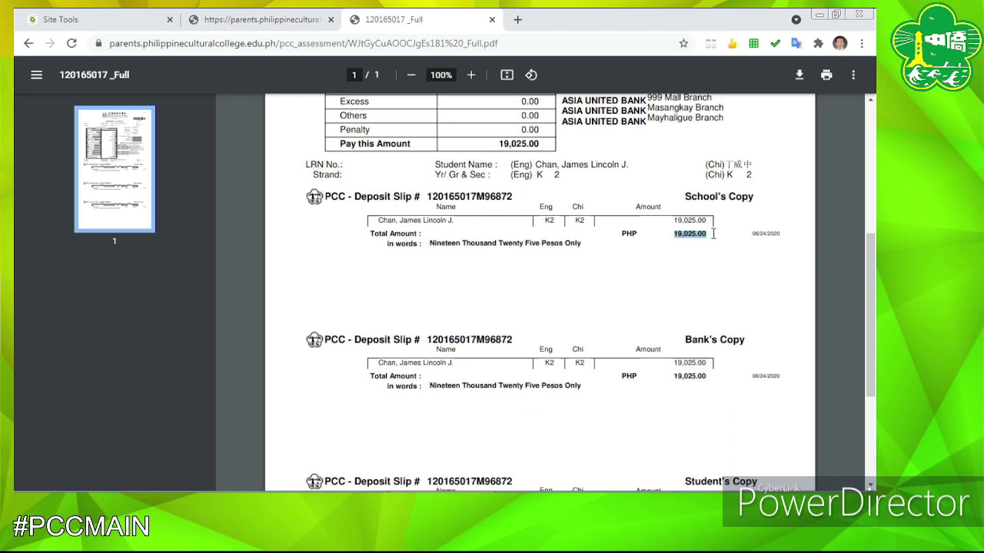
{"action": "left_click_drag", "start_coordinate": [871, 262], "coordinate": [865, 132]}
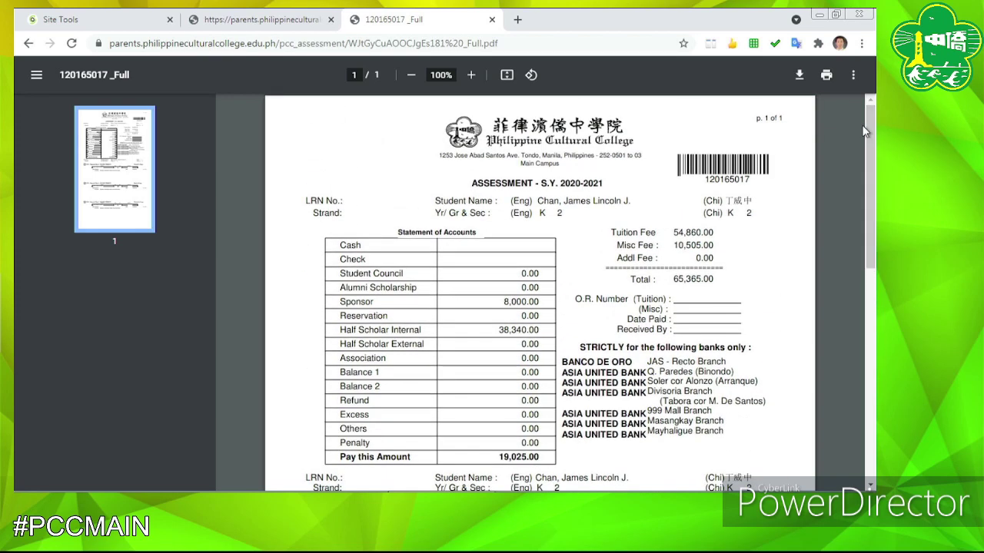
Leave the Chrome PDF Viewer and return to the portal's G1A student card.
{"action": "left_click", "coordinate": [28, 43]}
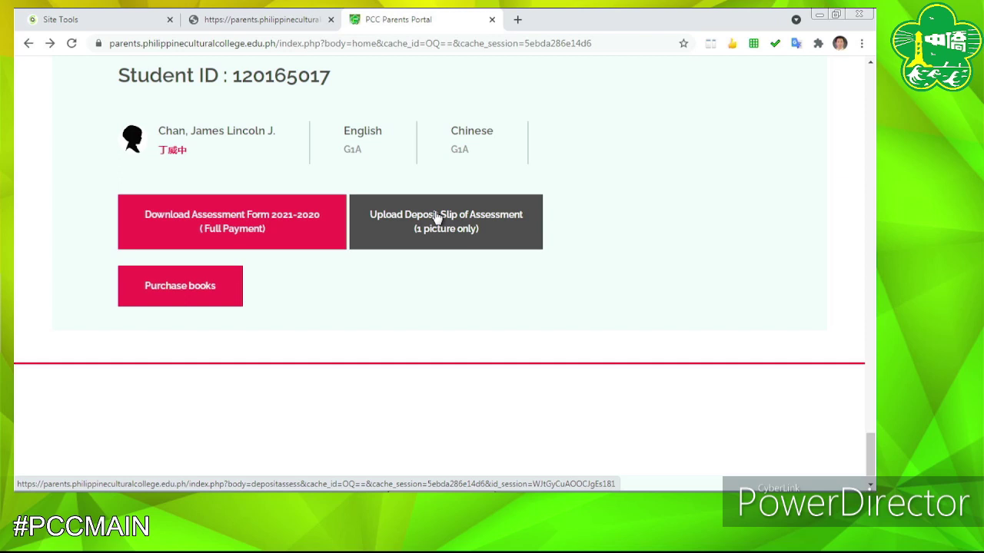
Open the Upload Deposit Slip of Assessment page, look it over, and return home.
{"action": "left_click", "coordinate": [477, 236]}
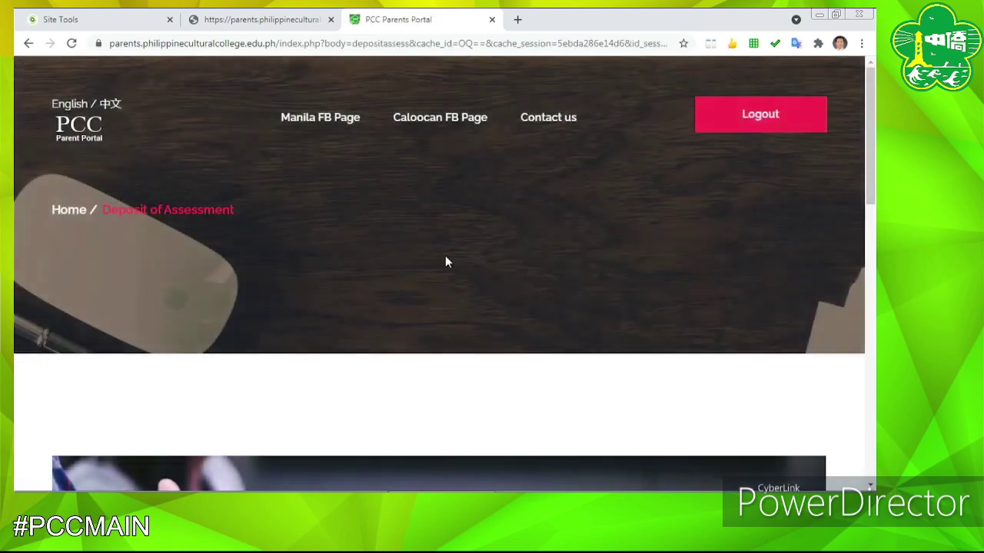
{"action": "scroll", "coordinate": [435, 282], "scroll_direction": "down", "scroll_amount": 10}
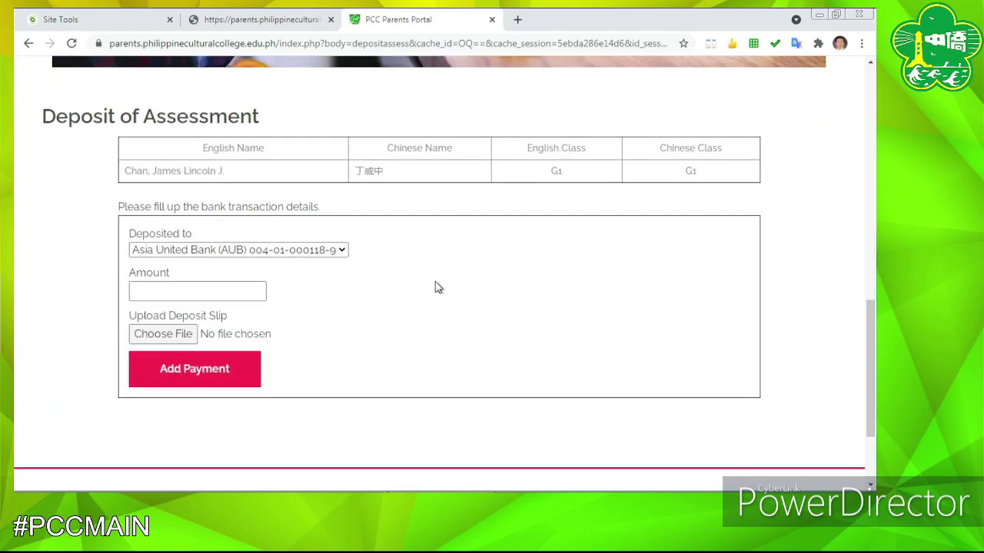
{"action": "scroll", "coordinate": [435, 282], "scroll_direction": "up", "scroll_amount": 8}
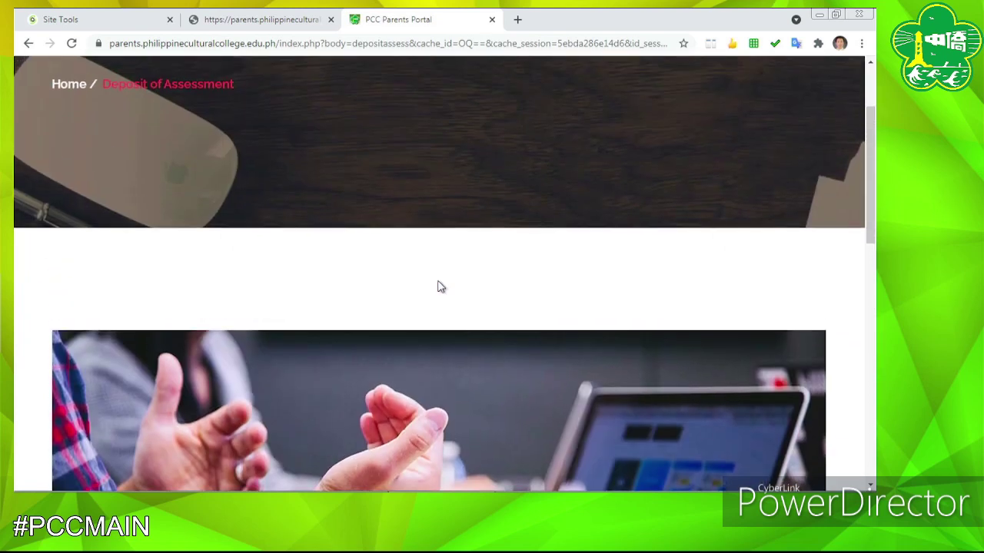
{"action": "scroll", "coordinate": [440, 287], "scroll_direction": "up", "scroll_amount": 2}
{"action": "left_click", "coordinate": [29, 44]}
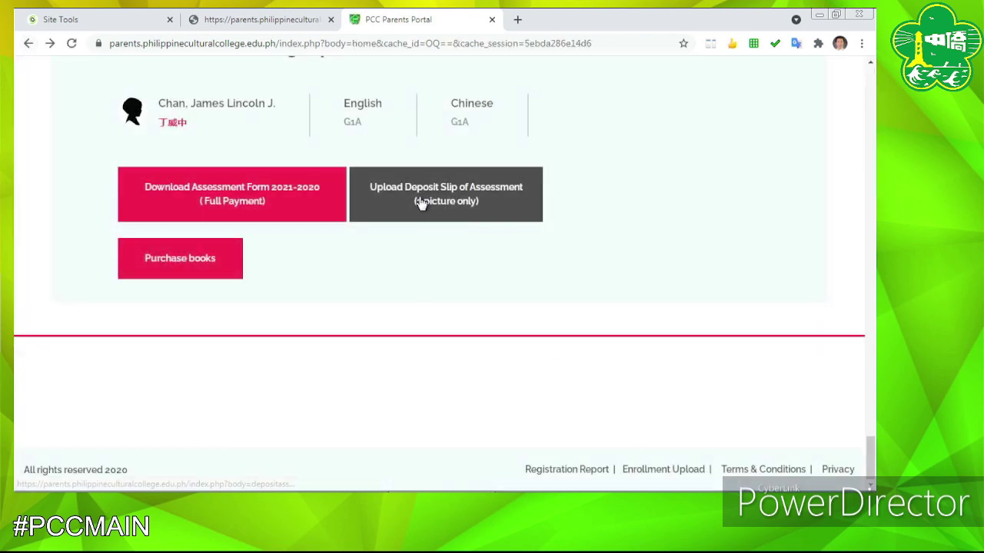
Reopen the deposit page, keep the same bank account, and start on the Amount field.
{"action": "left_click", "coordinate": [417, 203]}
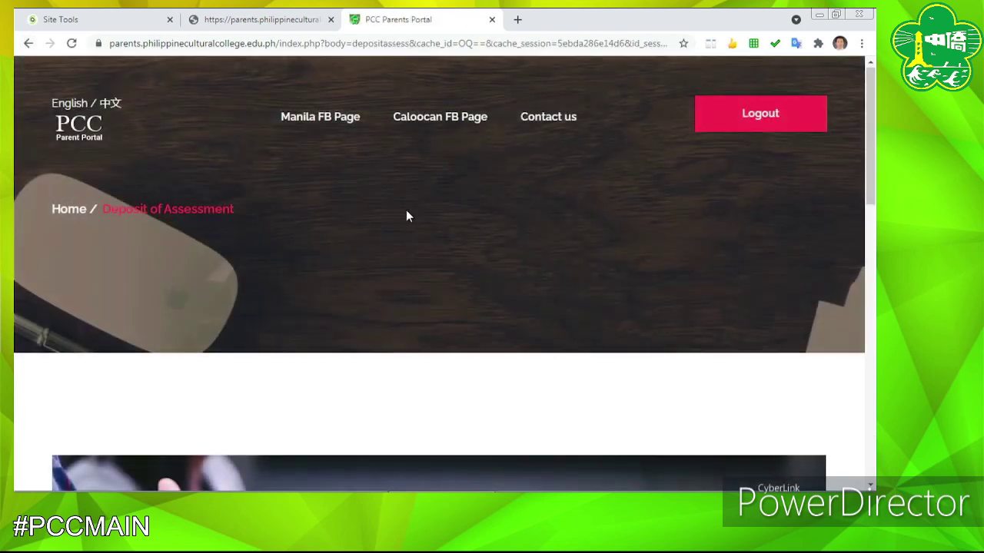
{"action": "scroll", "coordinate": [406, 215], "scroll_direction": "down", "scroll_amount": 6}
{"action": "scroll", "coordinate": [401, 220], "scroll_direction": "up", "scroll_amount": 1}
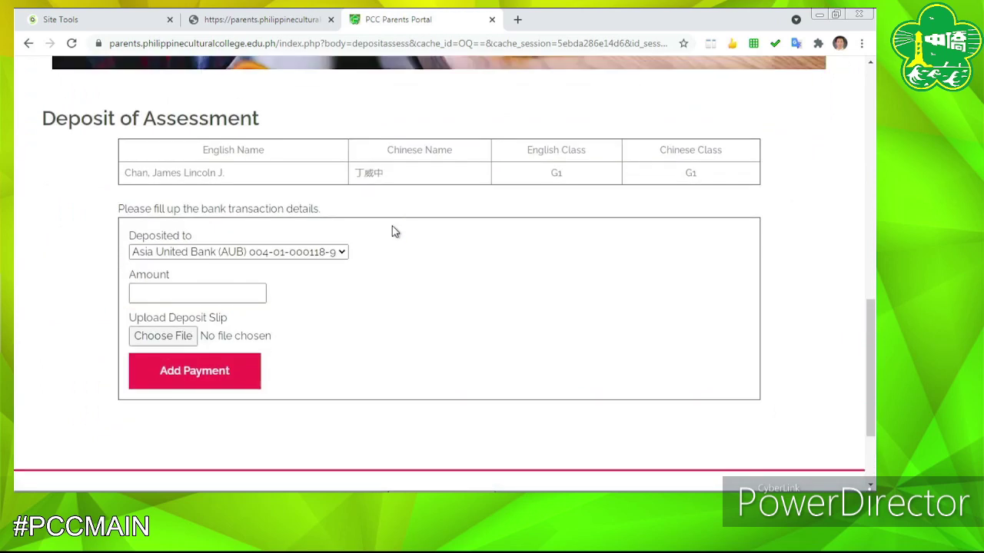
{"action": "left_click", "coordinate": [343, 254]}
{"action": "left_click", "coordinate": [343, 256]}
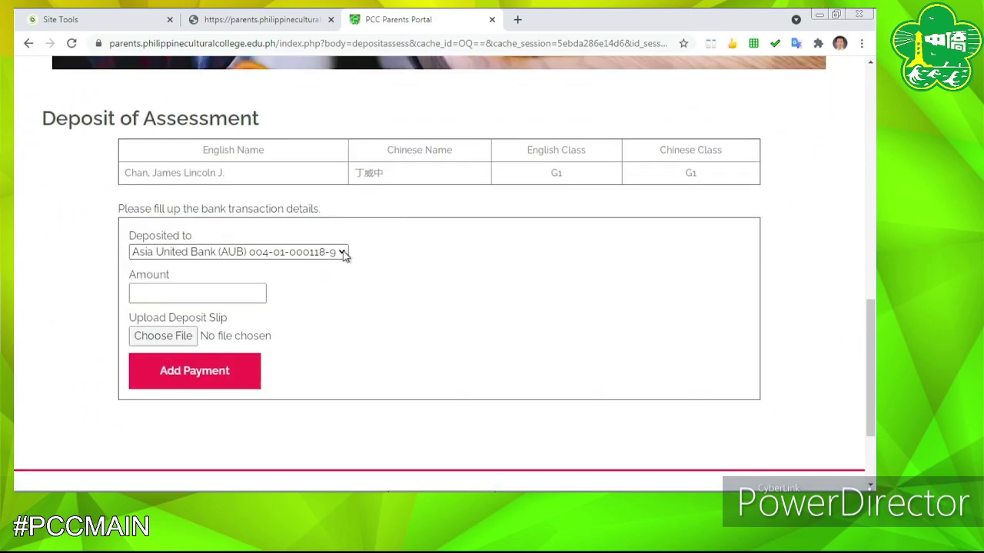
{"action": "left_click", "coordinate": [171, 292]}
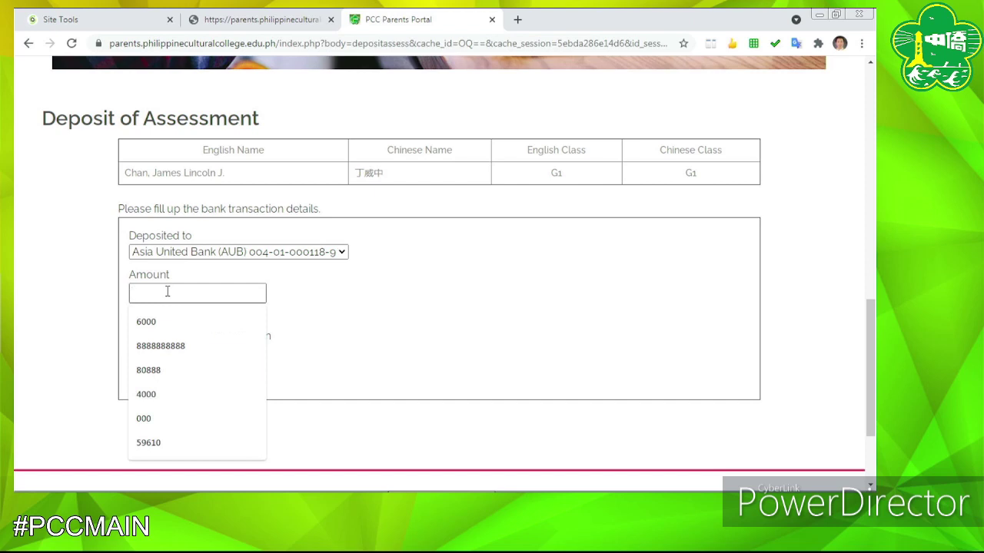
{"action": "left_click", "coordinate": [289, 304]}
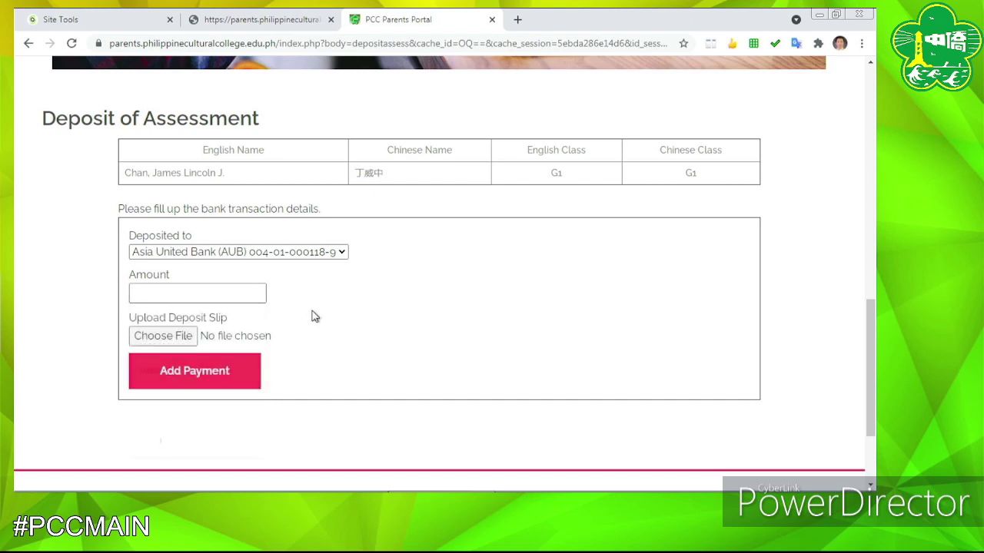
Attach stay safe.jpg as the deposit slip, then return via the Home breadcrumb.
{"action": "left_click", "coordinate": [174, 343]}
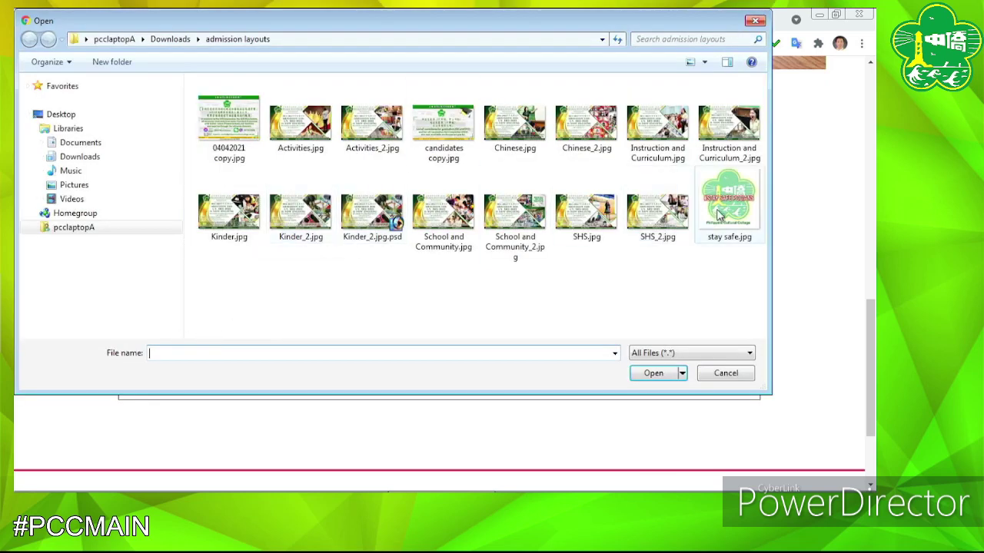
{"action": "left_click", "coordinate": [723, 203]}
{"action": "left_click", "coordinate": [676, 377]}
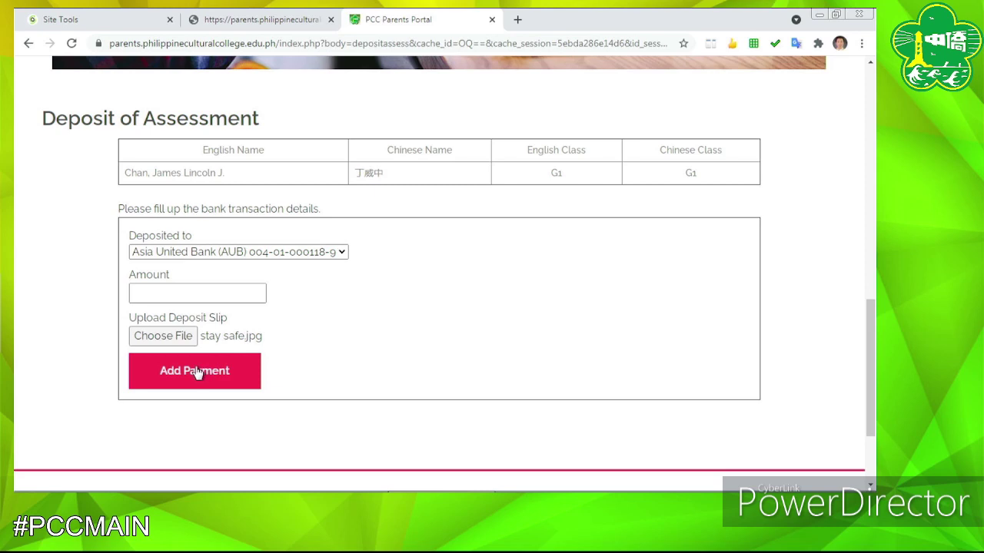
{"action": "scroll", "coordinate": [483, 285], "scroll_direction": "up", "scroll_amount": 8}
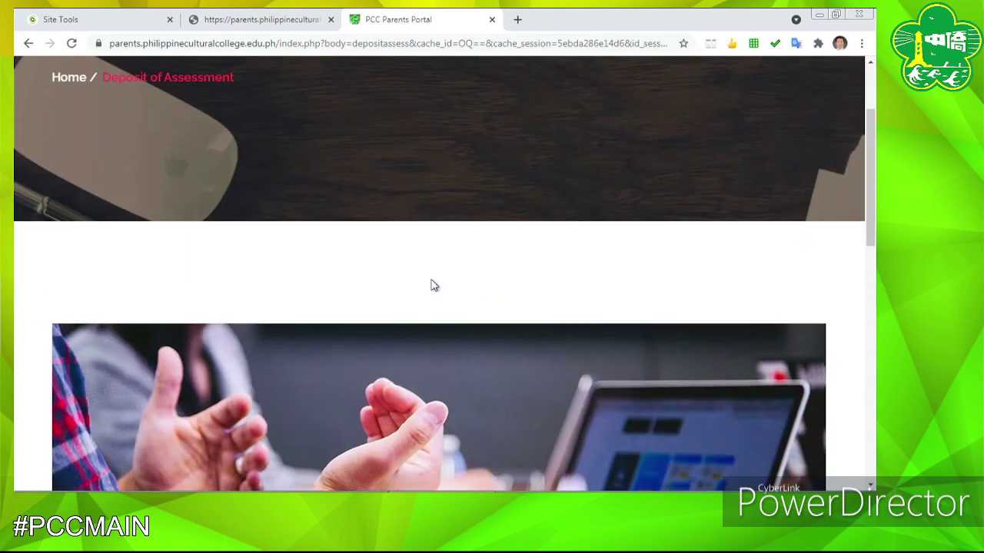
{"action": "left_click", "coordinate": [79, 83]}
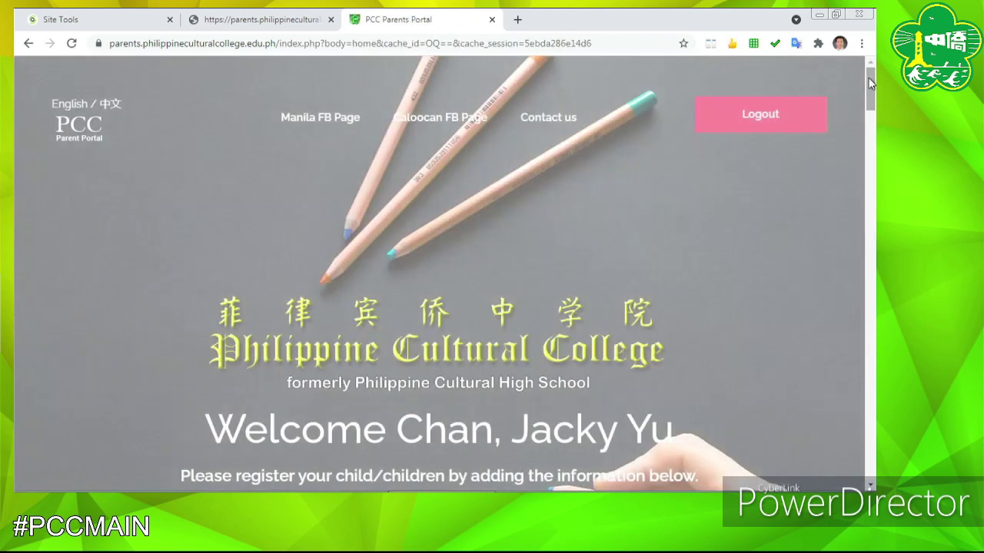
Scroll the loaded home page down to the G1A student card.
{"action": "left_click_drag", "start_coordinate": [871, 154], "coordinate": [841, 441]}
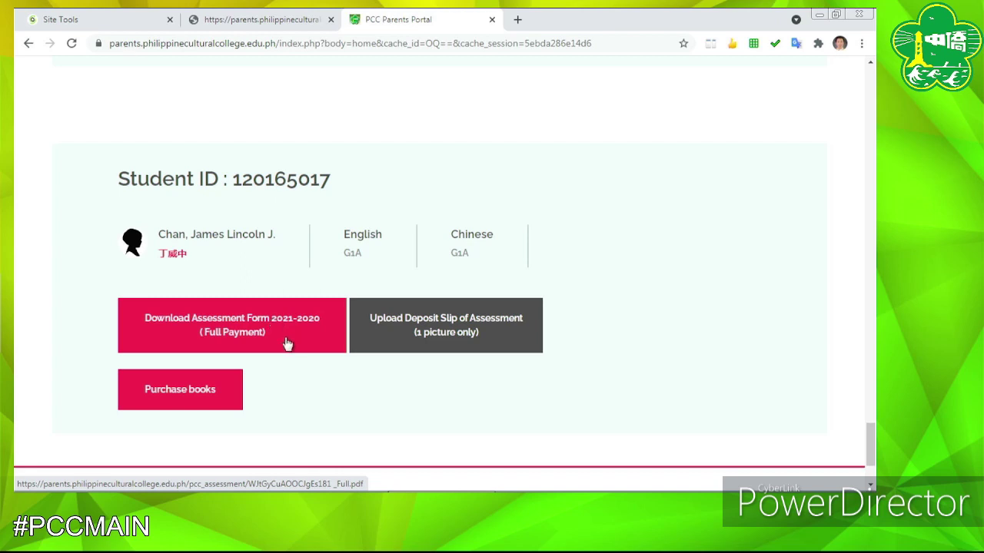
Reopen the Deposit of Assessment form, leaving Amount empty and cancelling the file picker.
{"action": "left_click", "coordinate": [444, 337]}
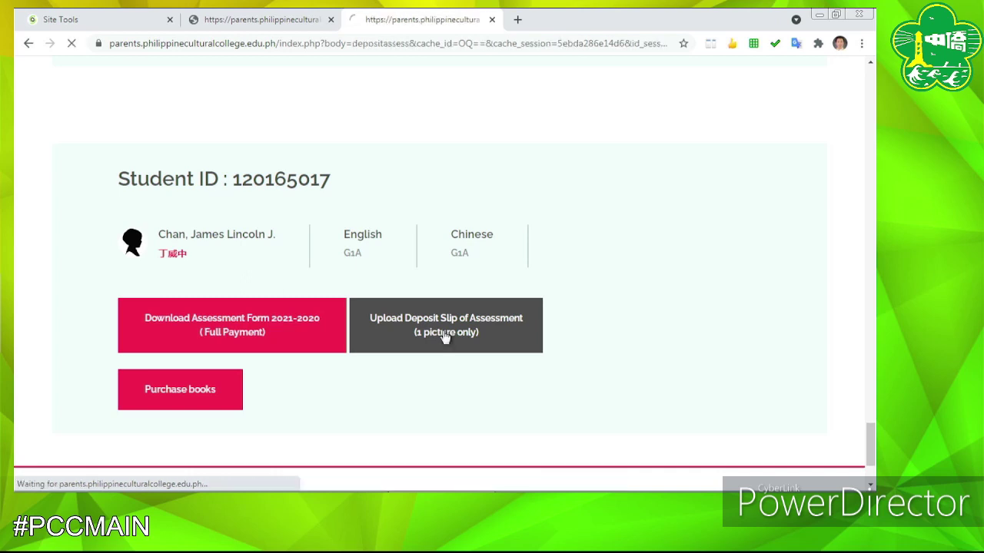
{"action": "scroll", "coordinate": [871, 194], "scroll_direction": "down", "scroll_amount": 10}
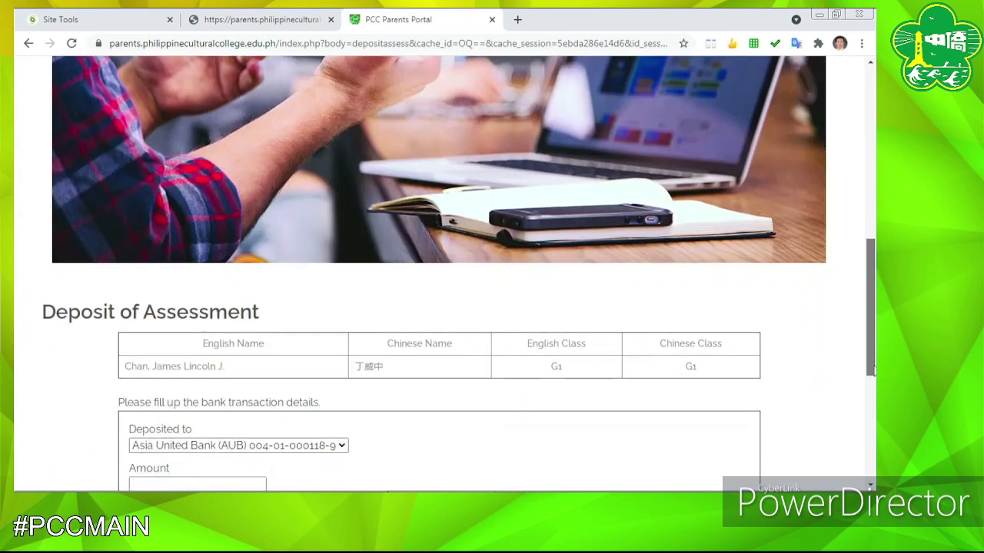
{"action": "left_click", "coordinate": [190, 301]}
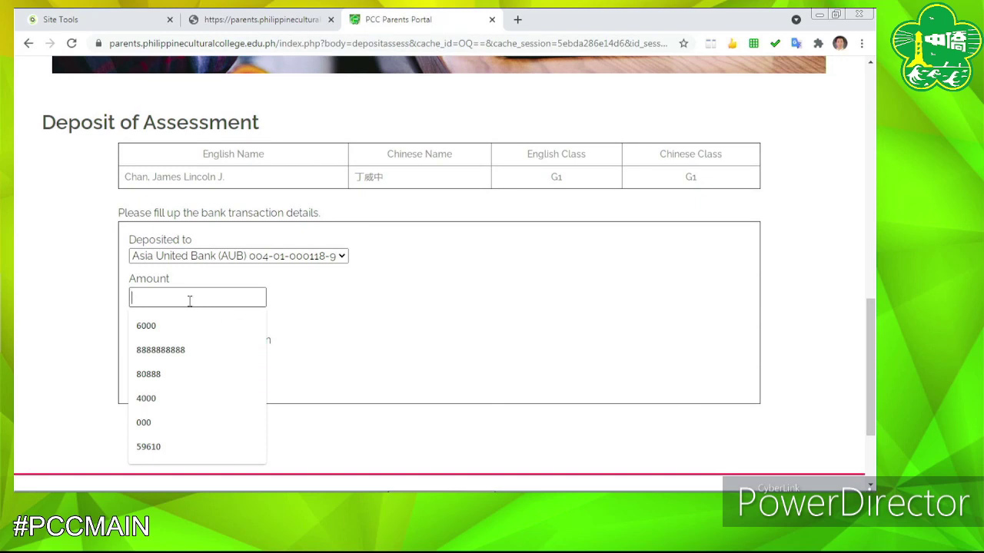
{"action": "left_click", "coordinate": [316, 311]}
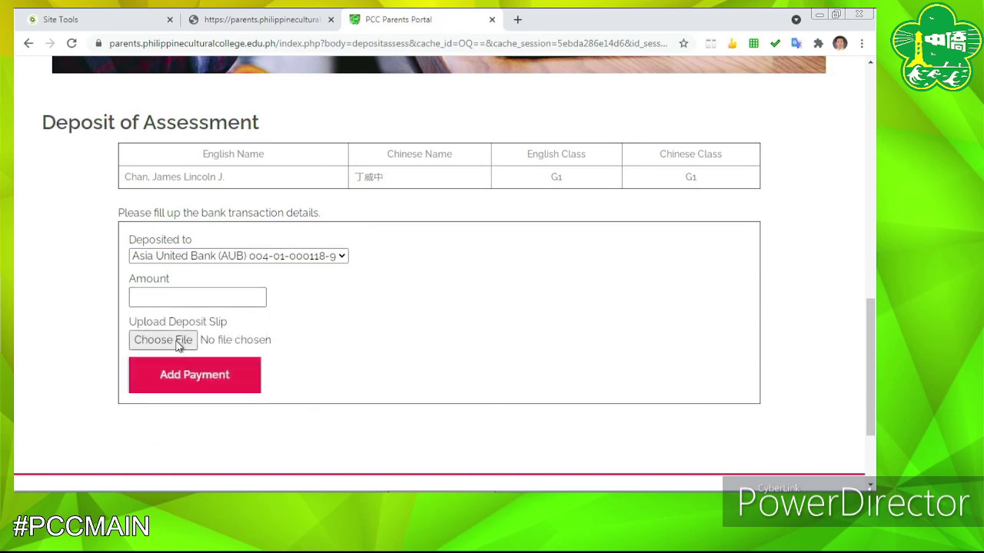
{"action": "left_click", "coordinate": [152, 343]}
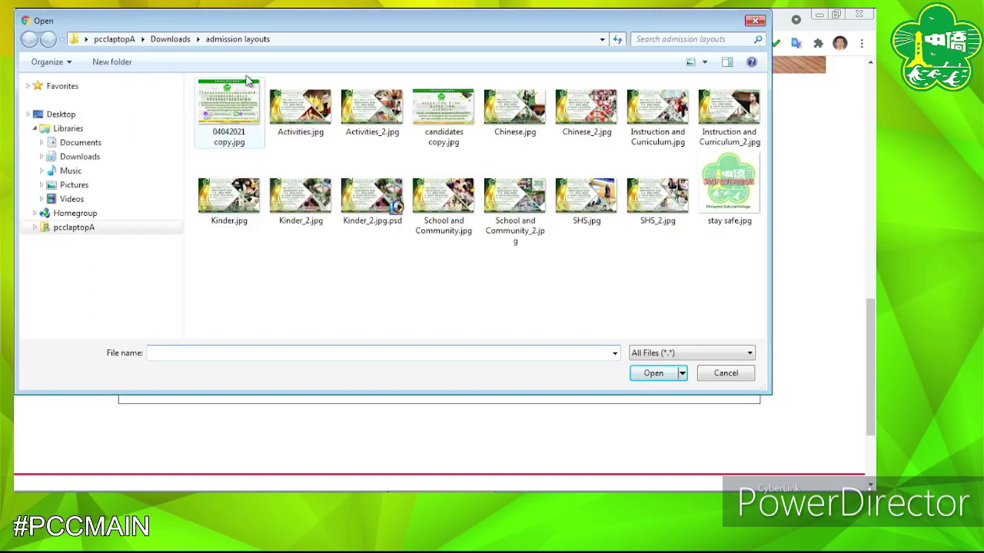
{"action": "left_click_drag", "start_coordinate": [234, 26], "coordinate": [322, 52]}
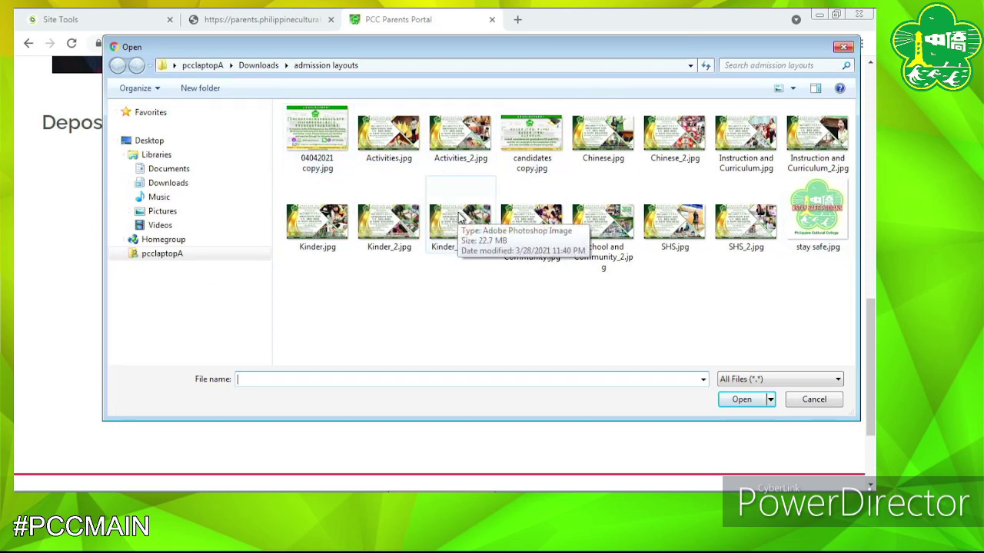
{"action": "left_click", "coordinate": [814, 400]}
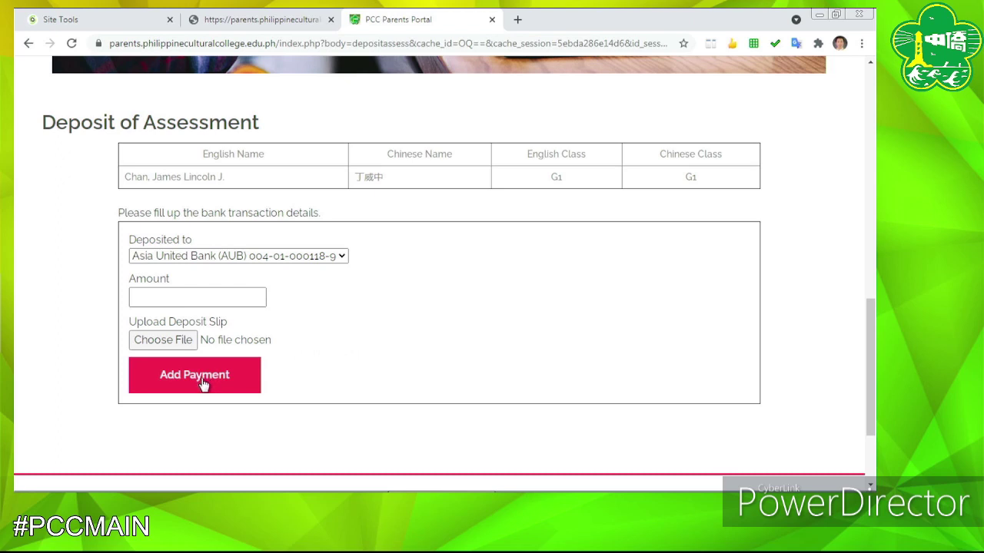
Enter a 100000 deposit amount, attach stay safe.jpg, and submit the deposit.
{"action": "left_click", "coordinate": [224, 301]}
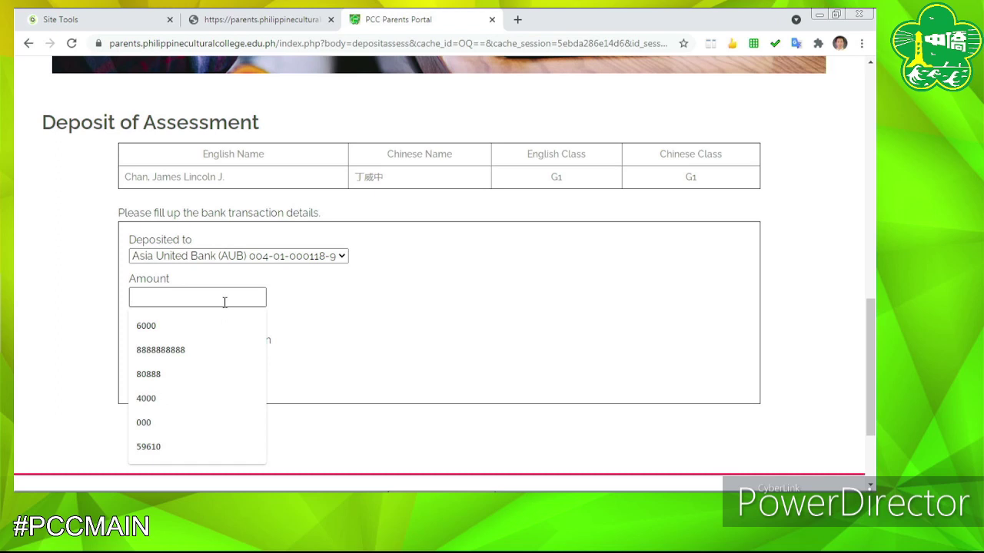
{"action": "type", "text": "100000"}
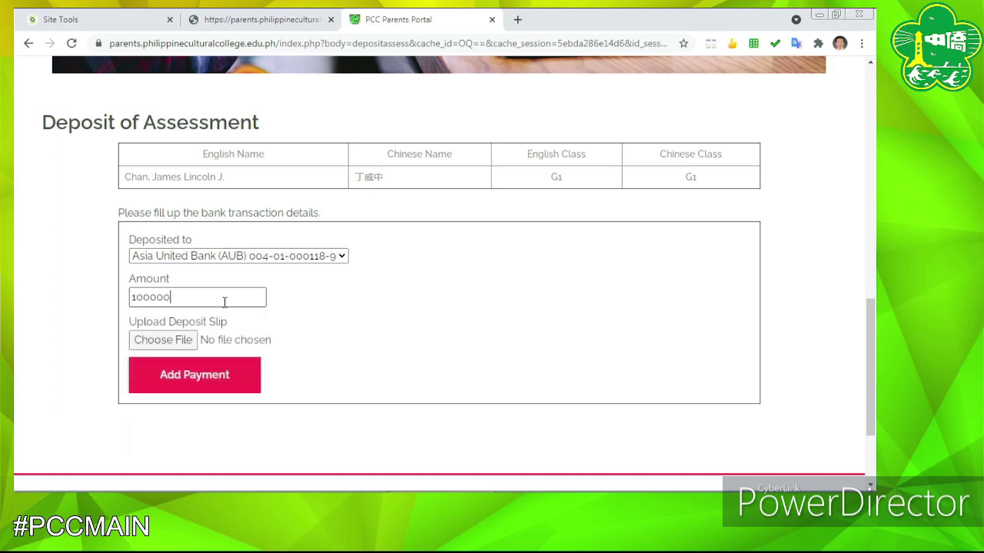
{"action": "left_click", "coordinate": [179, 344]}
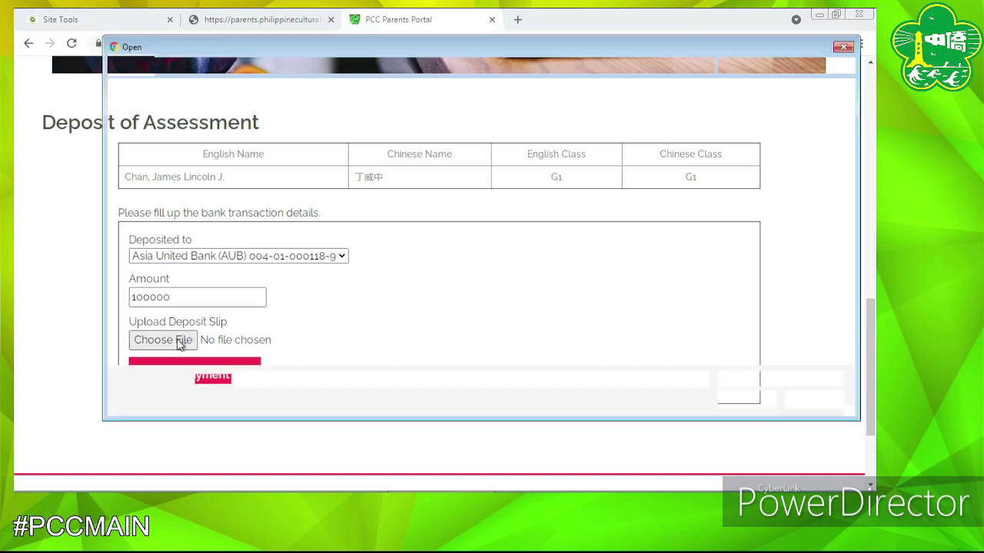
{"action": "left_click", "coordinate": [817, 219]}
{"action": "left_click", "coordinate": [741, 399]}
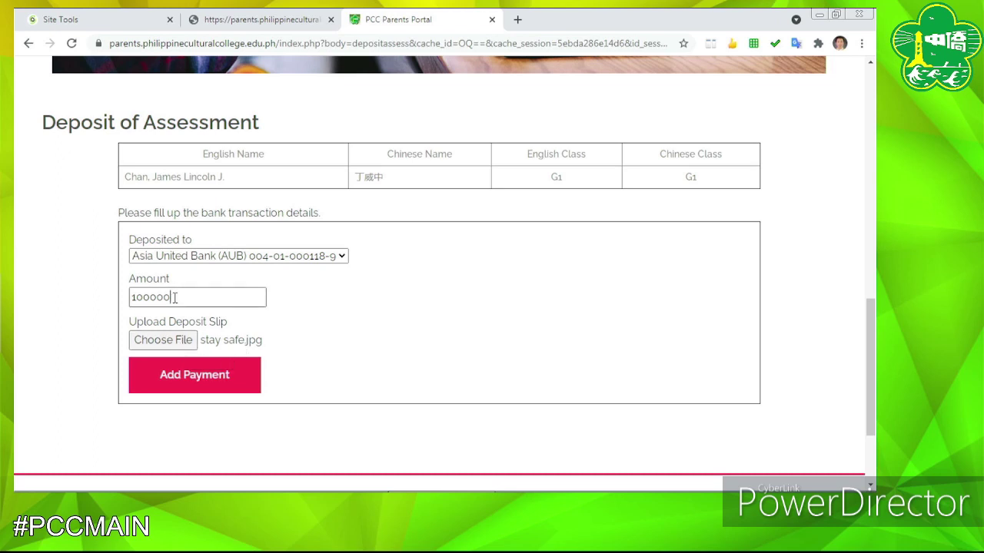
{"action": "left_click", "coordinate": [202, 376]}
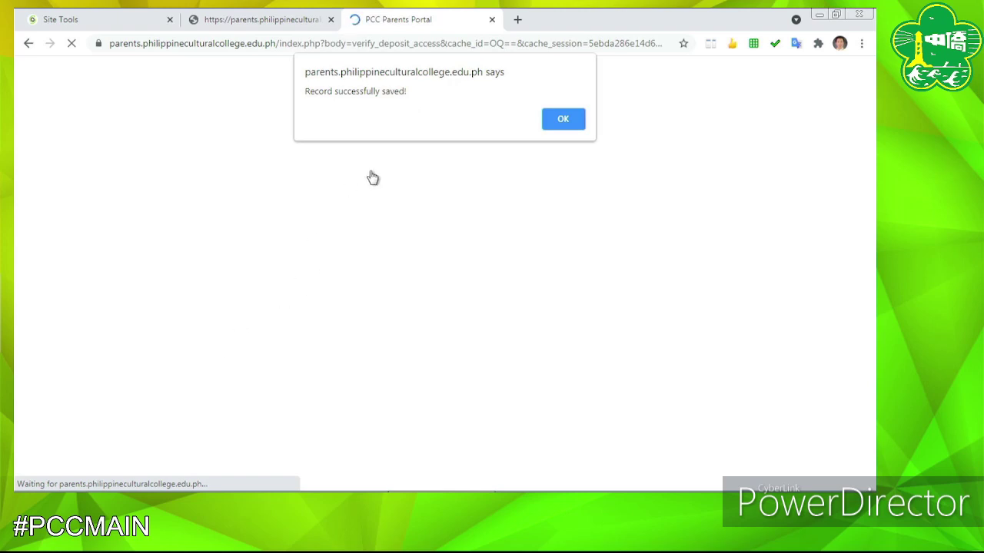
Dismiss the 'Record successfully saved!' alert and review the deposit page.
{"action": "left_click", "coordinate": [565, 117]}
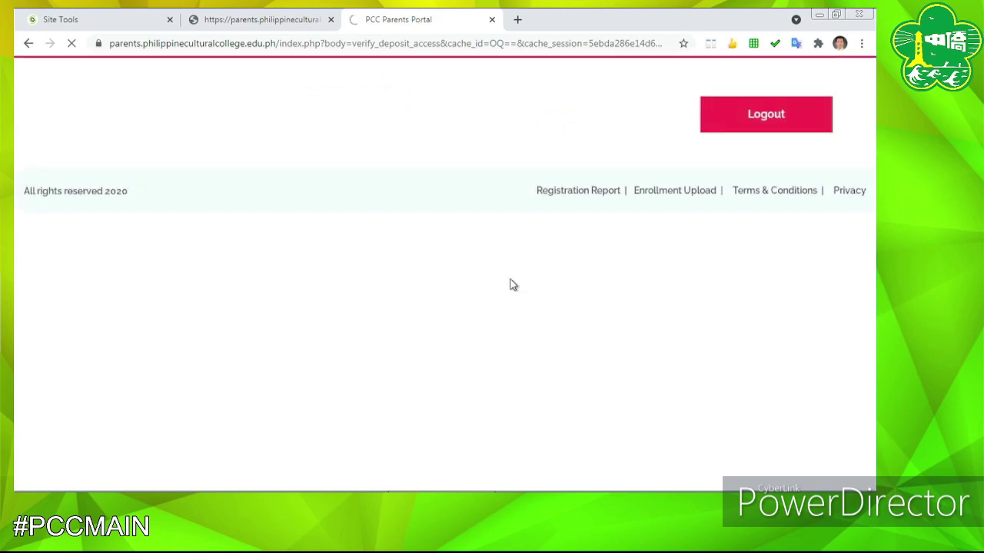
{"action": "scroll", "coordinate": [457, 239], "scroll_direction": "down", "scroll_amount": 15}
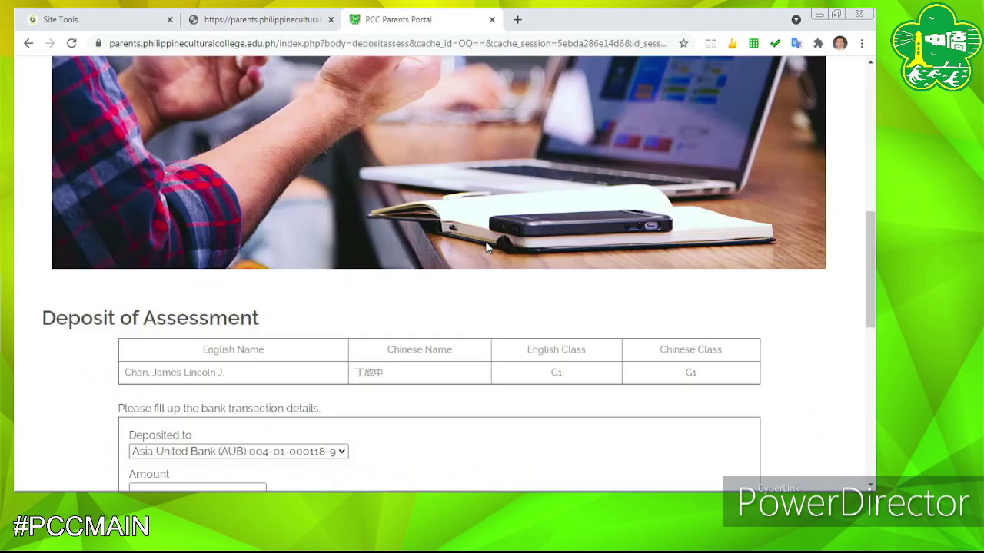
{"action": "scroll", "coordinate": [489, 255], "scroll_direction": "up", "scroll_amount": 3}
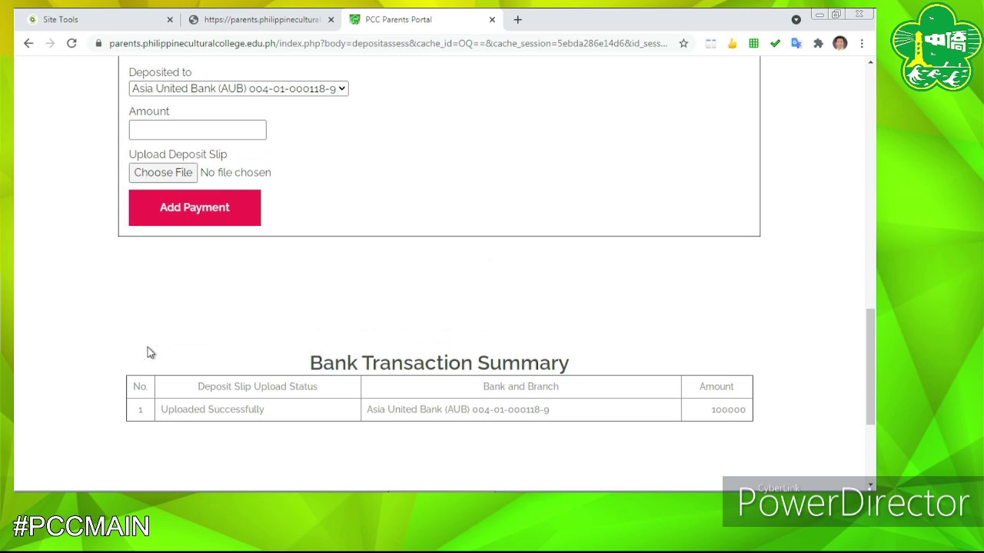
Highlight the summary's 100000 amount, Uploaded Successfully status and Asia United Bank branch.
{"action": "left_click_drag", "start_coordinate": [238, 365], "coordinate": [792, 405]}
{"action": "left_click", "coordinate": [797, 420]}
{"action": "left_click_drag", "start_coordinate": [712, 412], "coordinate": [780, 413]}
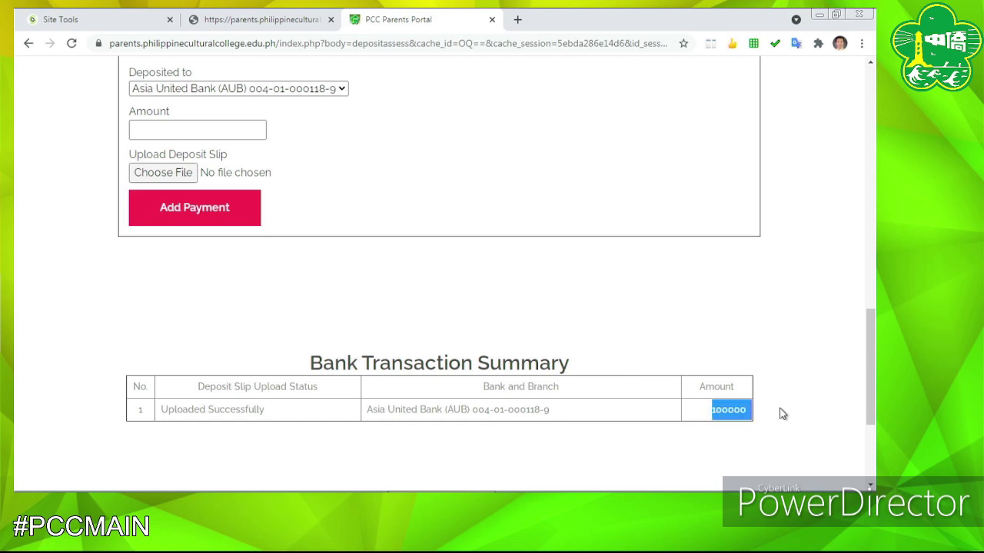
{"action": "left_click_drag", "start_coordinate": [283, 416], "coordinate": [161, 424]}
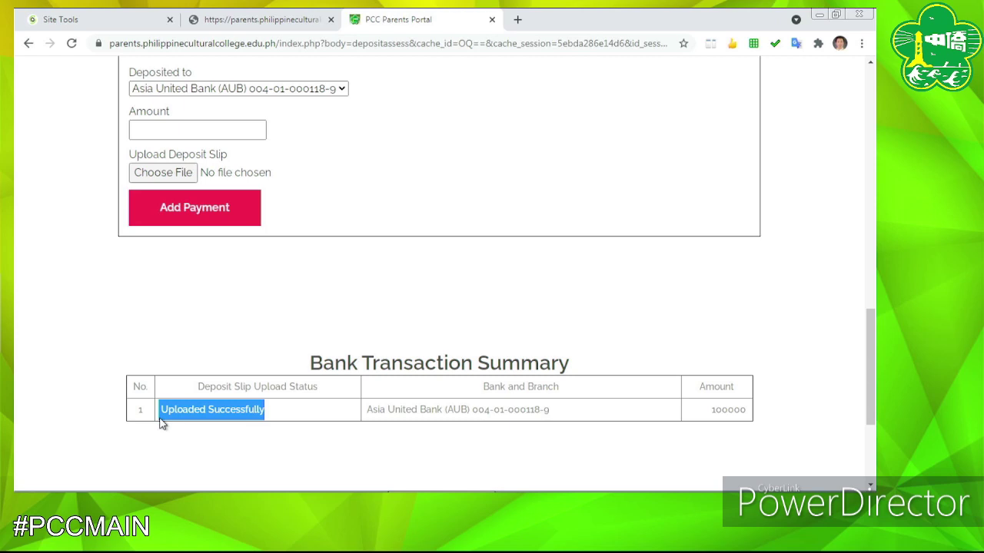
{"action": "left_click_drag", "start_coordinate": [371, 411], "coordinate": [571, 415]}
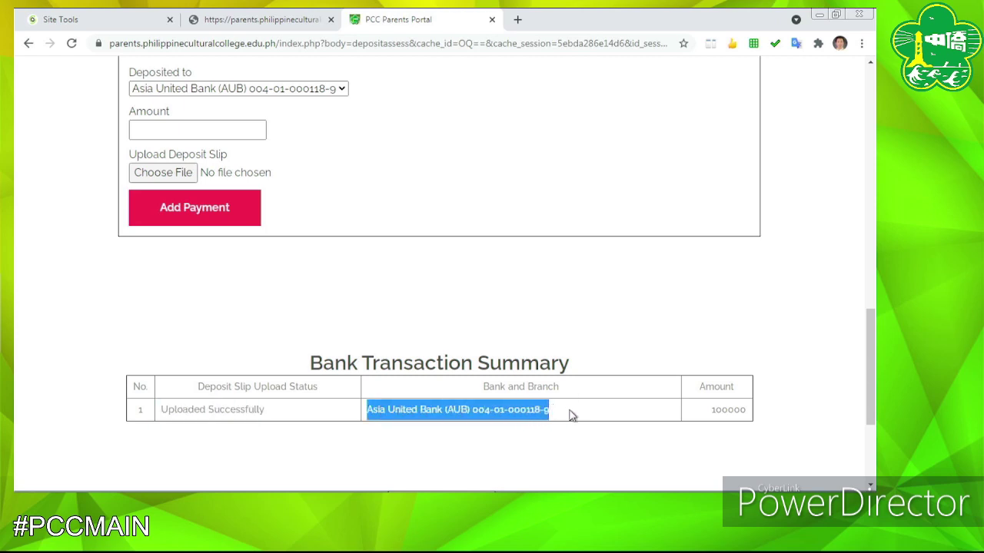
{"action": "left_click", "coordinate": [590, 333]}
Scroll around the Deposit of Assessment page, pointing out the amount field.
{"action": "scroll", "coordinate": [514, 357], "scroll_direction": "up", "scroll_amount": 3}
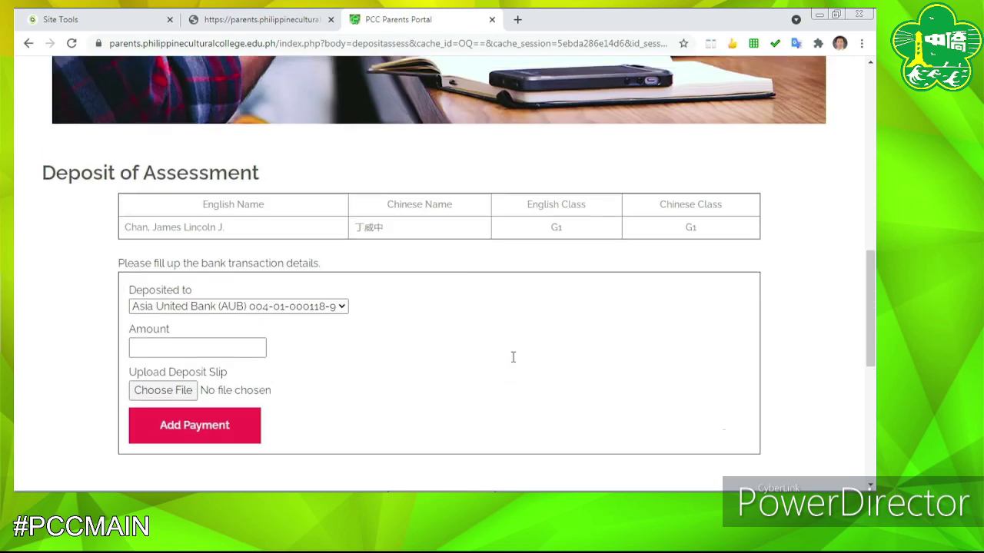
{"action": "scroll", "coordinate": [513, 358], "scroll_direction": "up", "scroll_amount": 2}
{"action": "scroll", "coordinate": [491, 387], "scroll_direction": "down", "scroll_amount": 3}
{"action": "scroll", "coordinate": [491, 388], "scroll_direction": "up", "scroll_amount": 4}
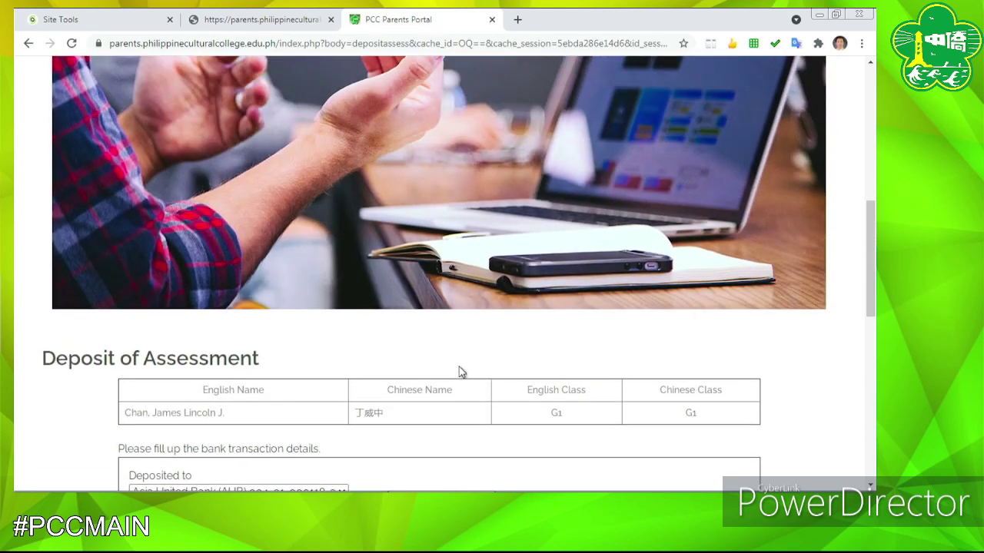
{"action": "scroll", "coordinate": [457, 384], "scroll_direction": "up", "scroll_amount": 4}
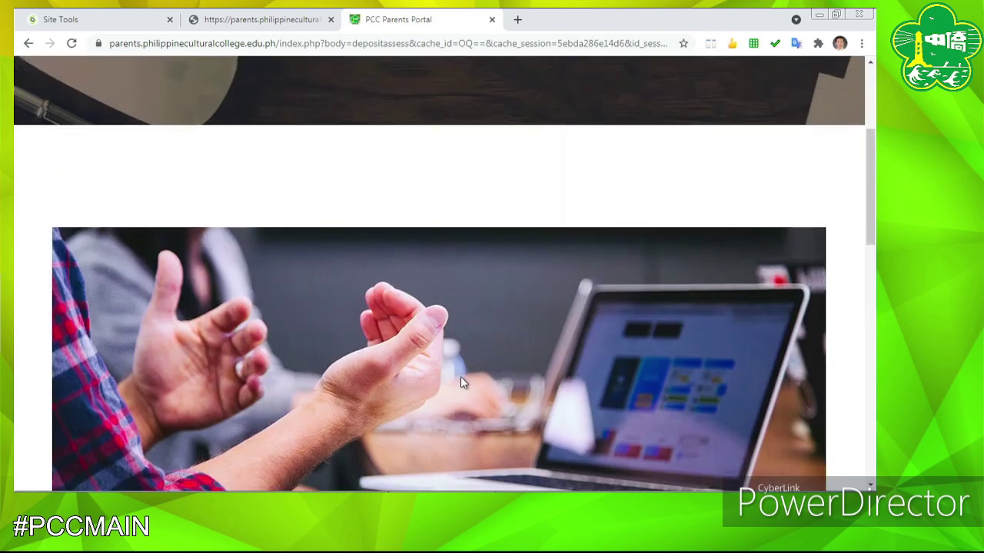
{"action": "scroll", "coordinate": [376, 325], "scroll_direction": "down", "scroll_amount": 5}
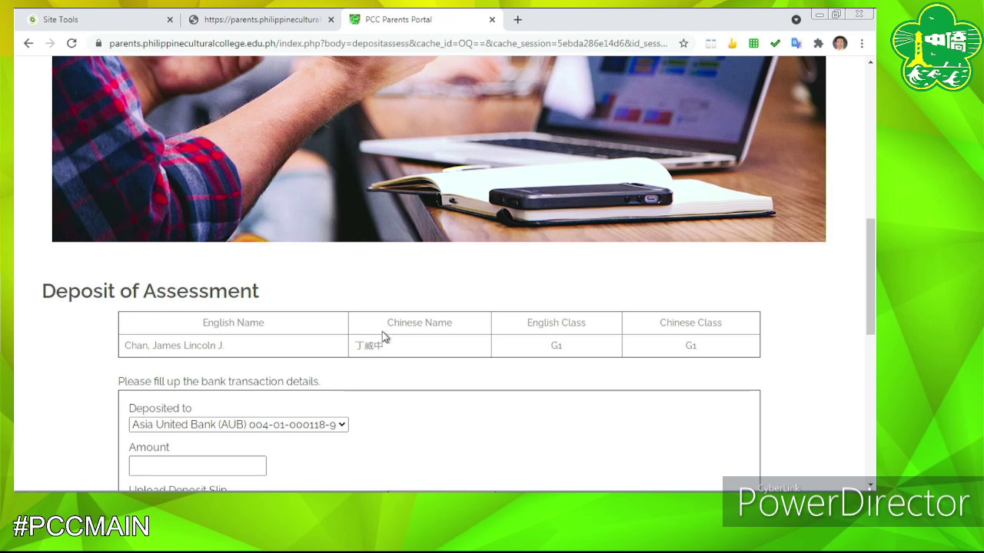
{"action": "scroll", "coordinate": [382, 335], "scroll_direction": "down", "scroll_amount": 3}
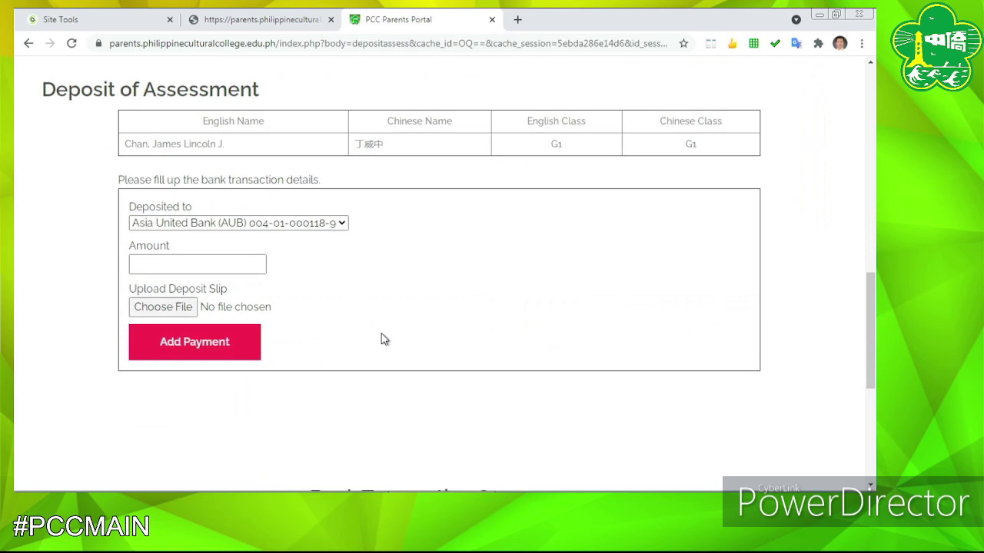
{"action": "left_click", "coordinate": [206, 263]}
{"action": "left_click", "coordinate": [402, 279]}
{"action": "scroll", "coordinate": [335, 349], "scroll_direction": "up", "scroll_amount": 1}
{"action": "scroll", "coordinate": [338, 351], "scroll_direction": "down", "scroll_amount": 1}
{"action": "scroll", "coordinate": [336, 351], "scroll_direction": "up", "scroll_amount": 8}
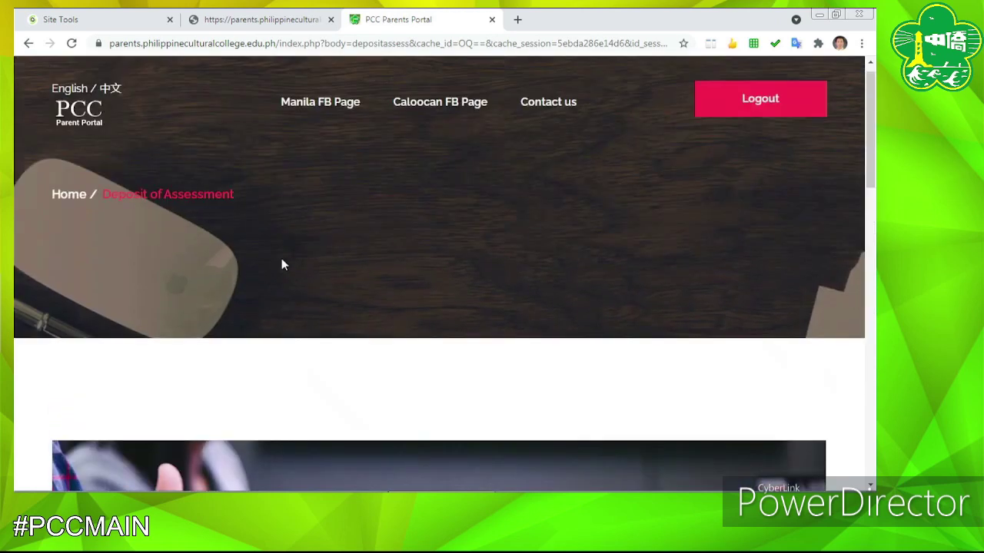
Return home and scroll down to the G1A card offering Purchase books.
{"action": "left_click", "coordinate": [67, 210]}
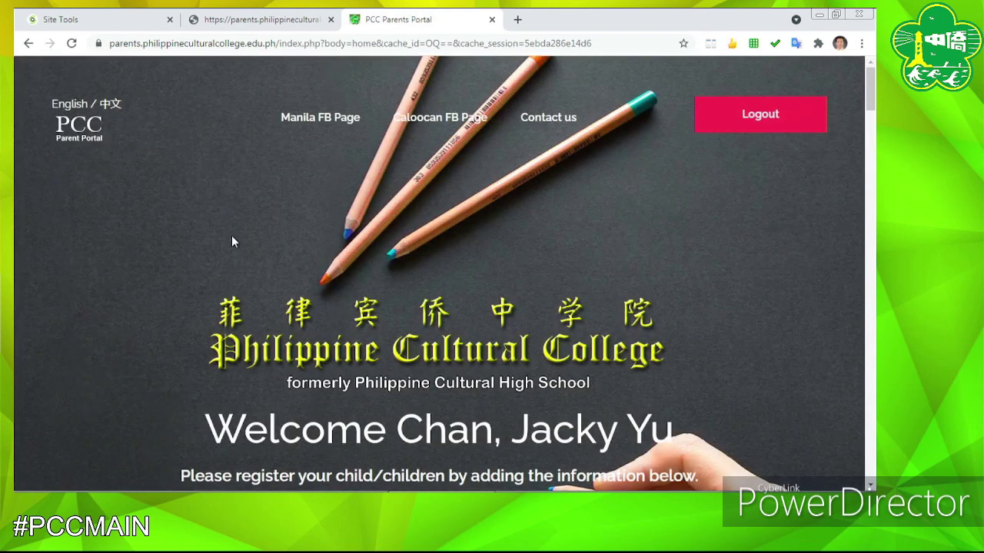
{"action": "scroll", "coordinate": [232, 241], "scroll_direction": "down", "scroll_amount": 5}
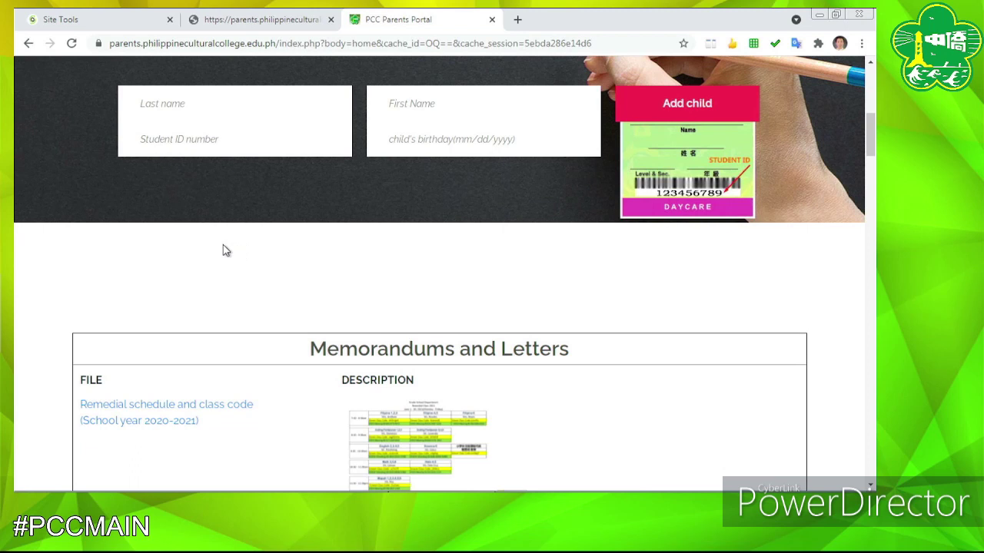
{"action": "scroll", "coordinate": [226, 250], "scroll_direction": "down", "scroll_amount": 15}
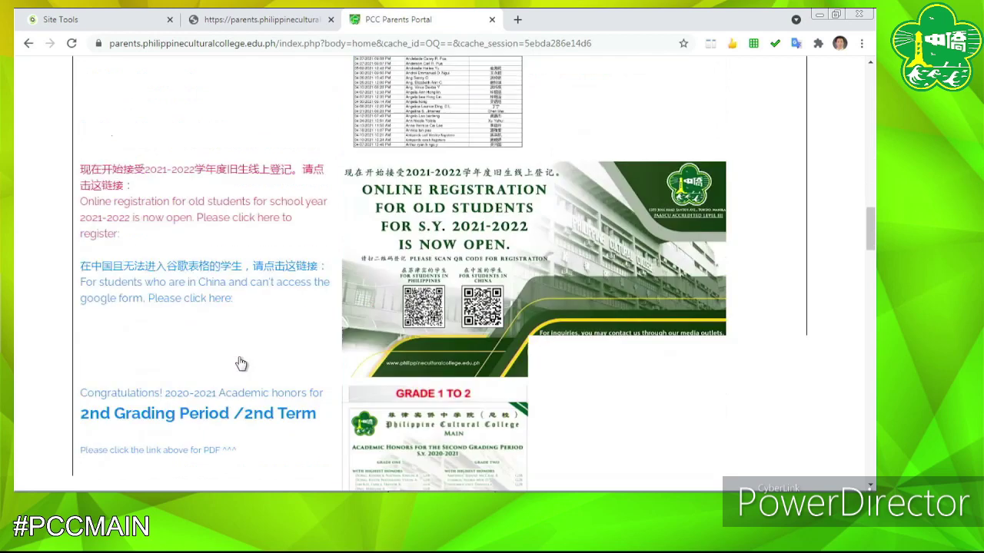
{"action": "scroll", "coordinate": [225, 371], "scroll_direction": "down", "scroll_amount": 10}
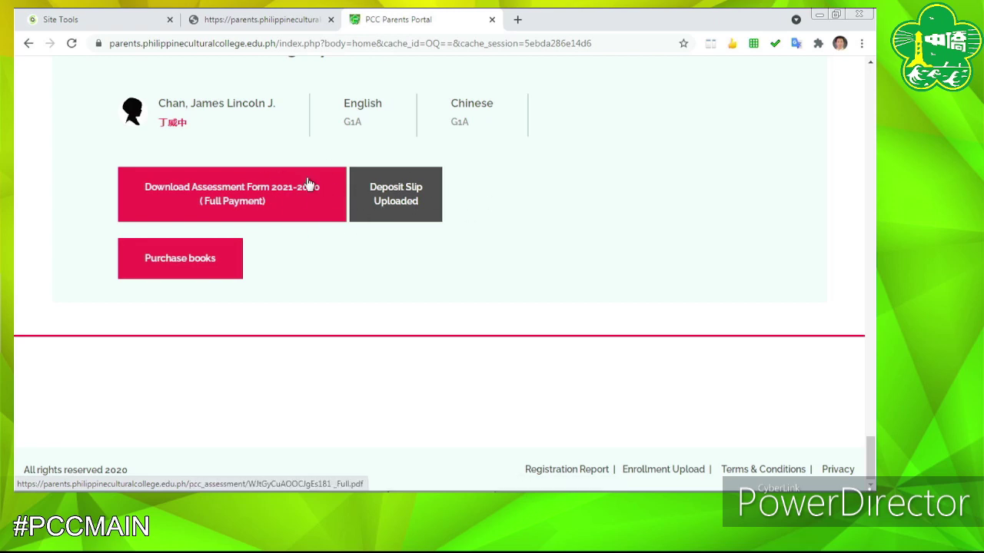
Open the Book Order Form from Purchase books under the G1A student's card.
{"action": "left_click", "coordinate": [194, 266]}
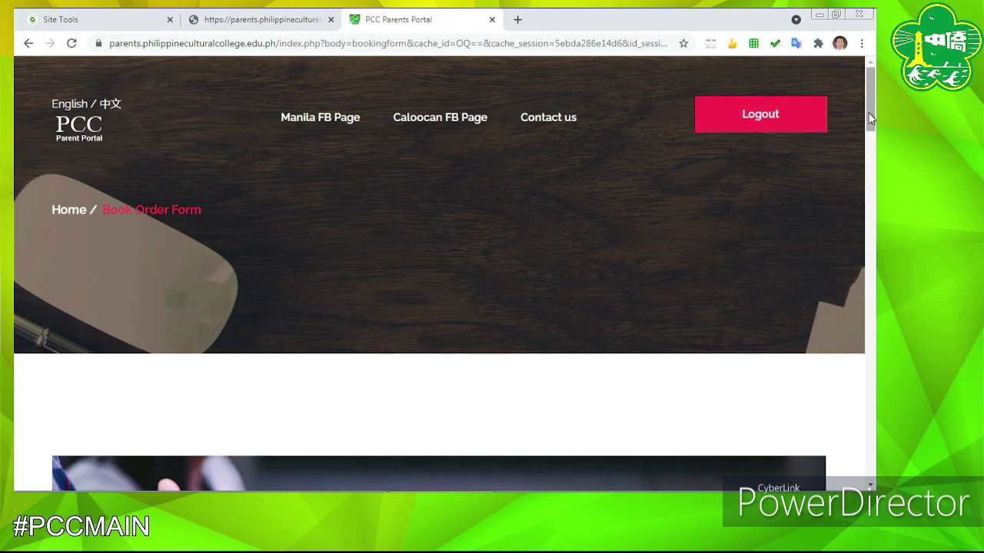
{"action": "left_click_drag", "start_coordinate": [869, 109], "coordinate": [862, 233]}
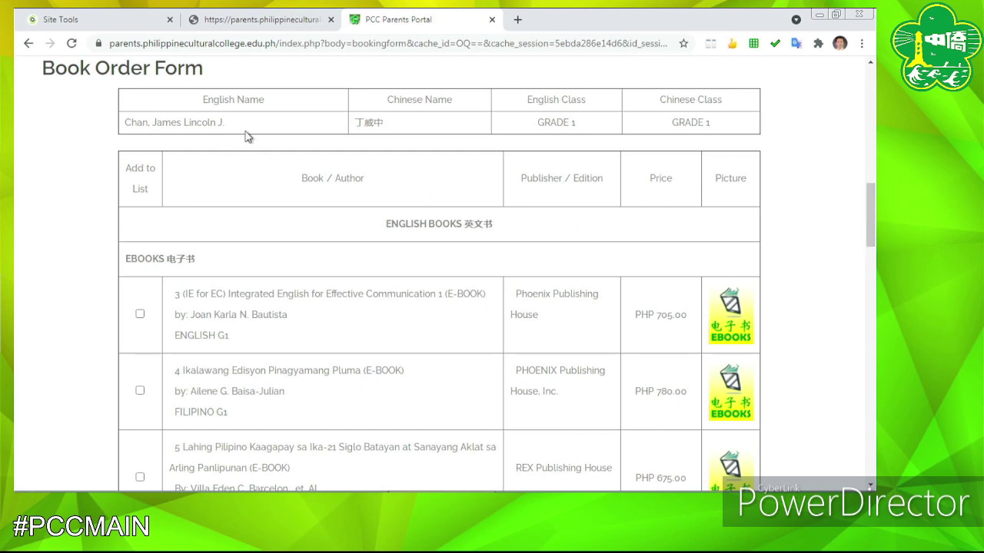
{"action": "left_click_drag", "start_coordinate": [235, 123], "coordinate": [129, 143]}
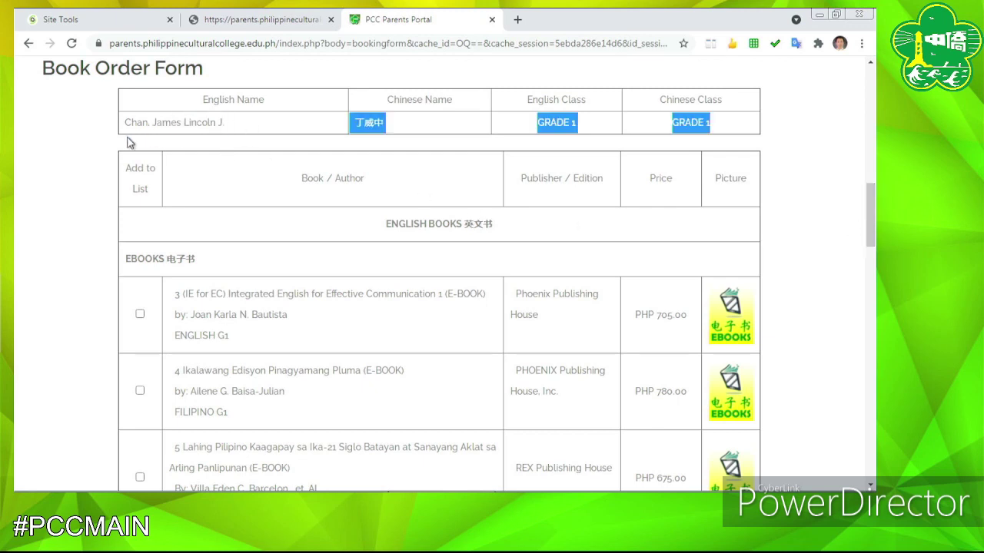
{"action": "left_click", "coordinate": [611, 123]}
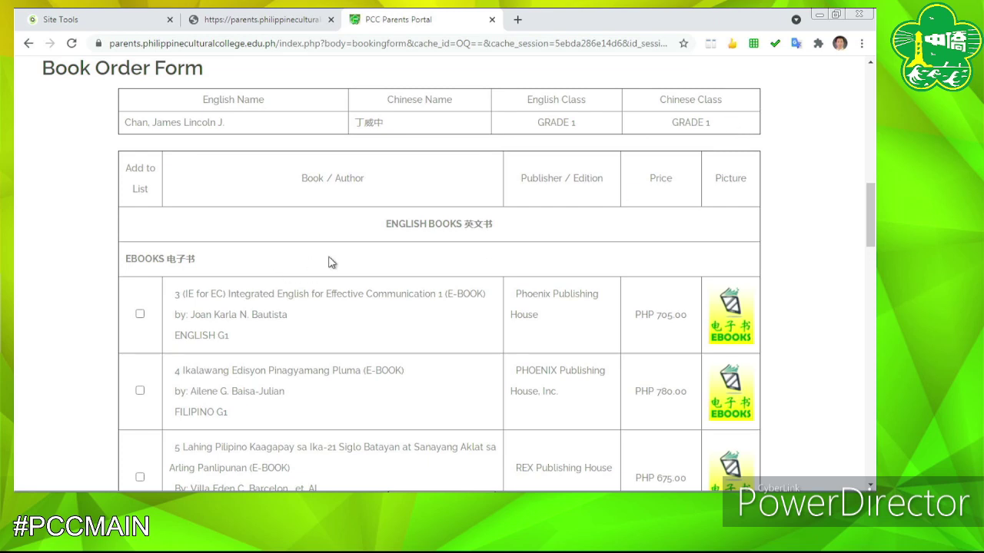
{"action": "scroll", "coordinate": [331, 264], "scroll_direction": "down", "scroll_amount": 1}
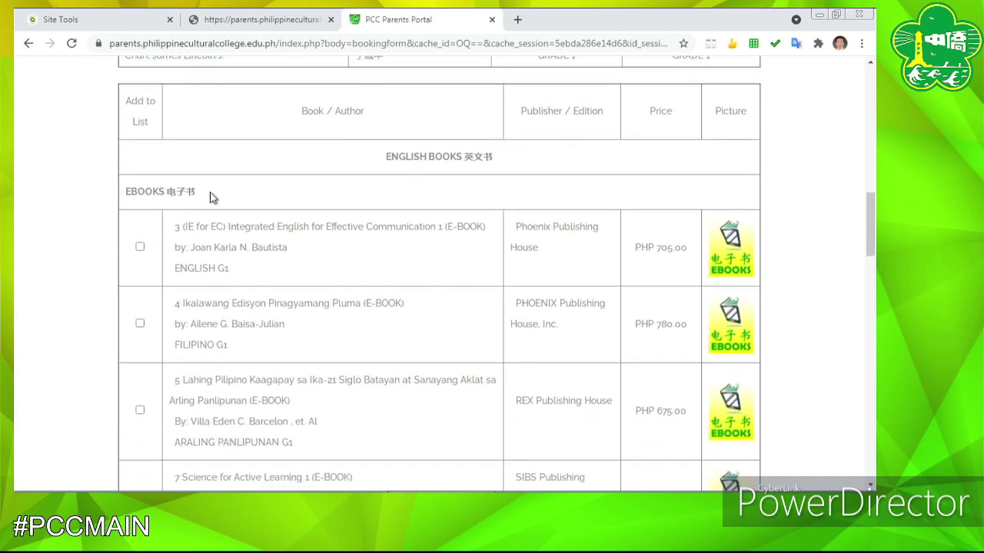
{"action": "left_click_drag", "start_coordinate": [208, 195], "coordinate": [126, 218]}
{"action": "scroll", "coordinate": [279, 281], "scroll_direction": "down", "scroll_amount": 5}
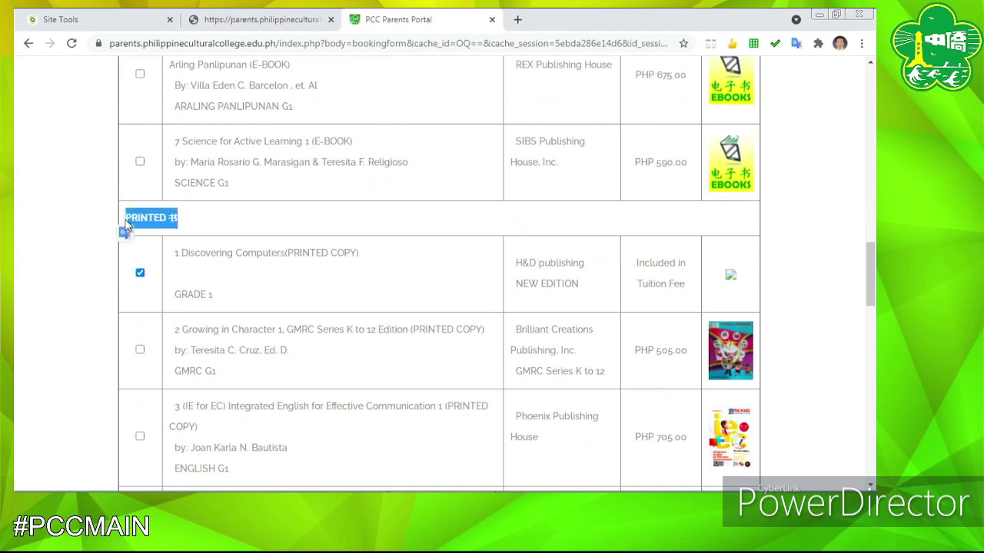
{"action": "scroll", "coordinate": [241, 248], "scroll_direction": "up", "scroll_amount": 3}
{"action": "scroll", "coordinate": [242, 248], "scroll_direction": "up", "scroll_amount": 1}
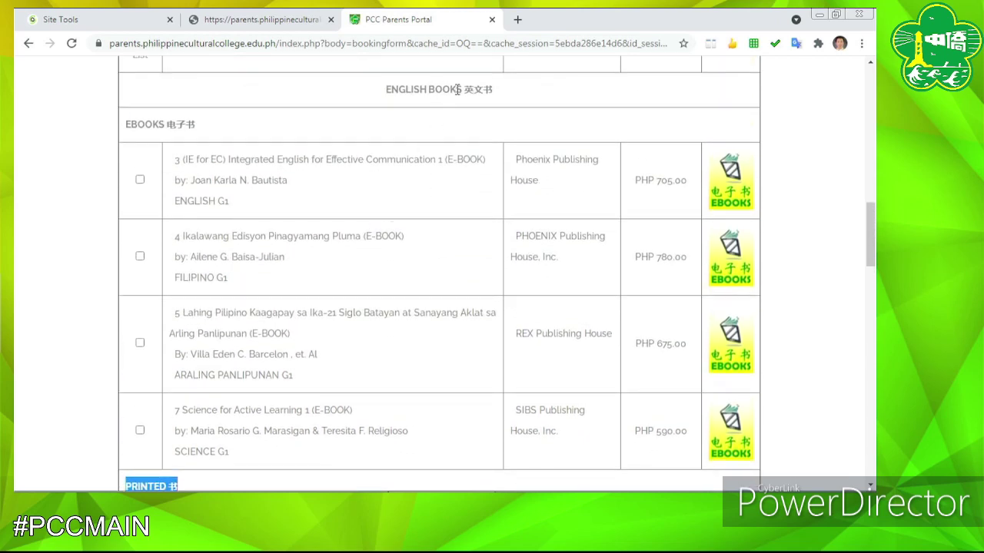
{"action": "left_click_drag", "start_coordinate": [202, 126], "coordinate": [125, 124]}
{"action": "scroll", "coordinate": [197, 352], "scroll_direction": "down", "scroll_amount": 1}
{"action": "left_click_drag", "start_coordinate": [197, 347], "coordinate": [247, 267]}
{"action": "scroll", "coordinate": [226, 261], "scroll_direction": "up", "scroll_amount": 5}
{"action": "left_click", "coordinate": [217, 403]}
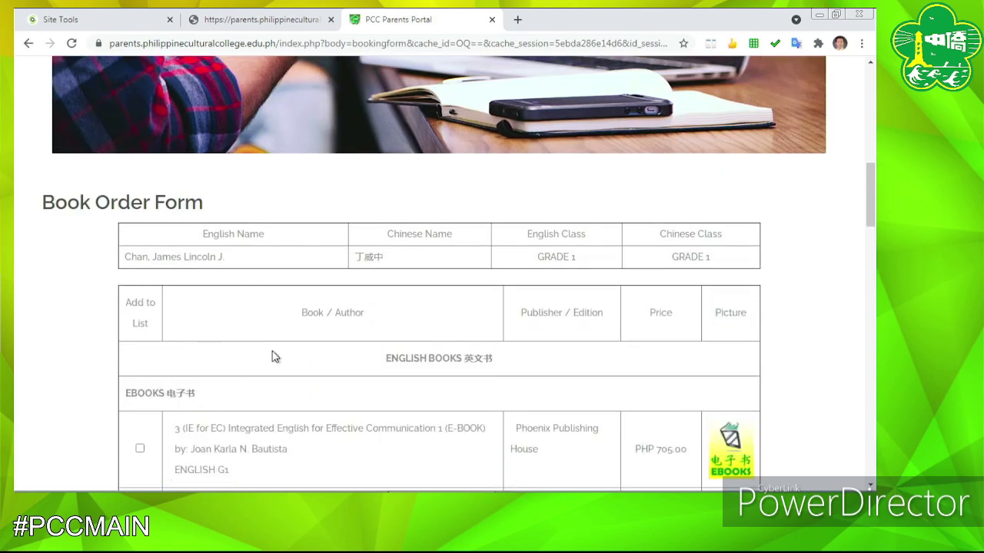
{"action": "scroll", "coordinate": [273, 357], "scroll_direction": "down", "scroll_amount": 2}
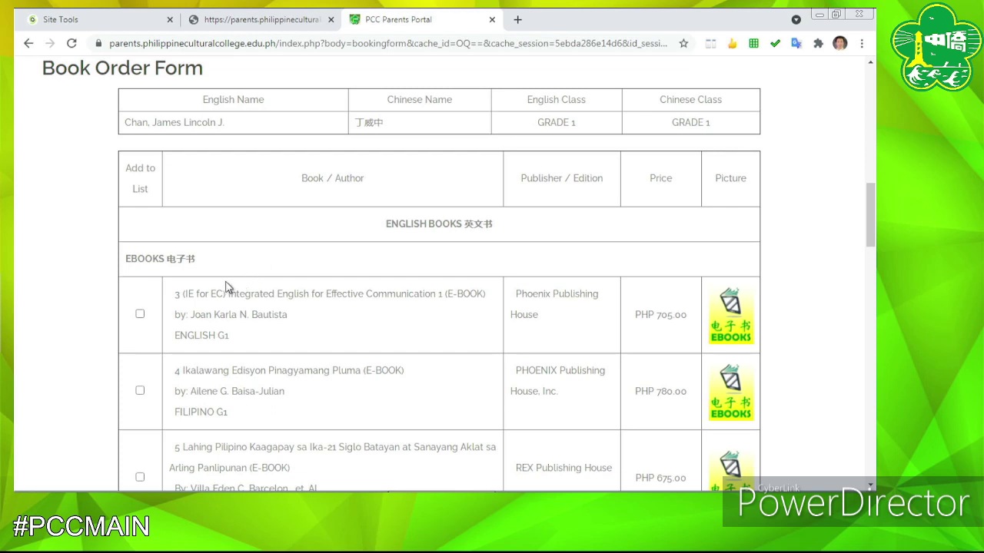
{"action": "scroll", "coordinate": [231, 279], "scroll_direction": "down", "scroll_amount": 5}
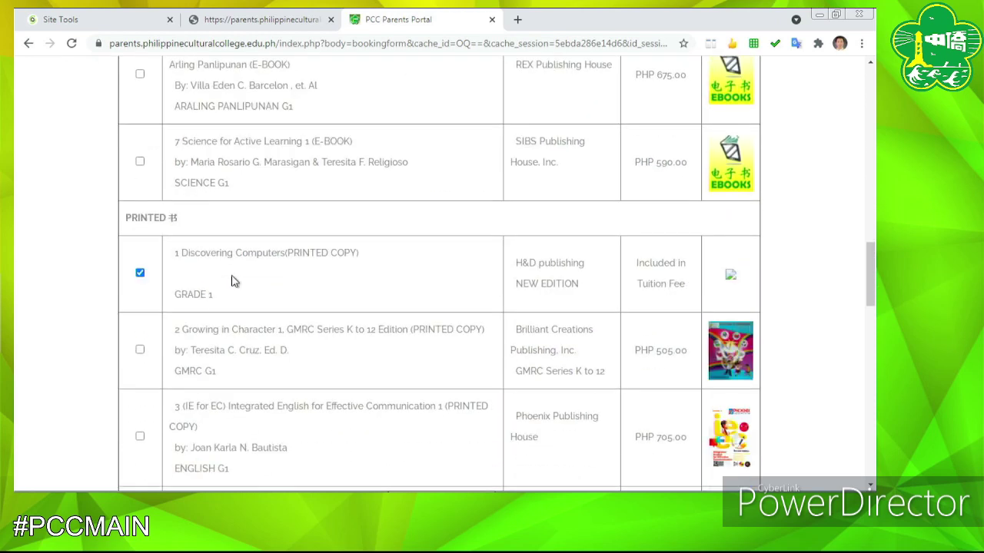
{"action": "scroll", "coordinate": [213, 292], "scroll_direction": "up", "scroll_amount": 1}
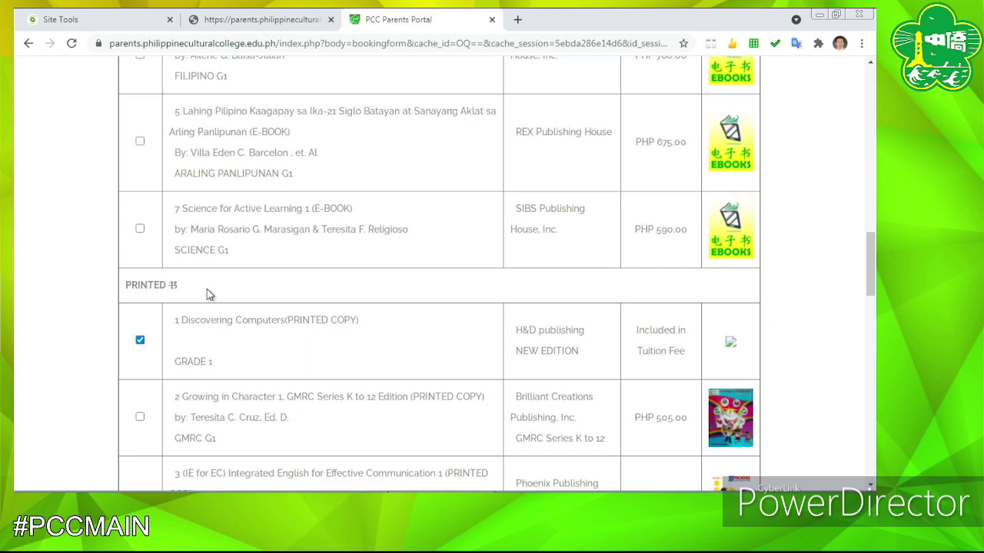
{"action": "scroll", "coordinate": [213, 300], "scroll_direction": "up", "scroll_amount": 1}
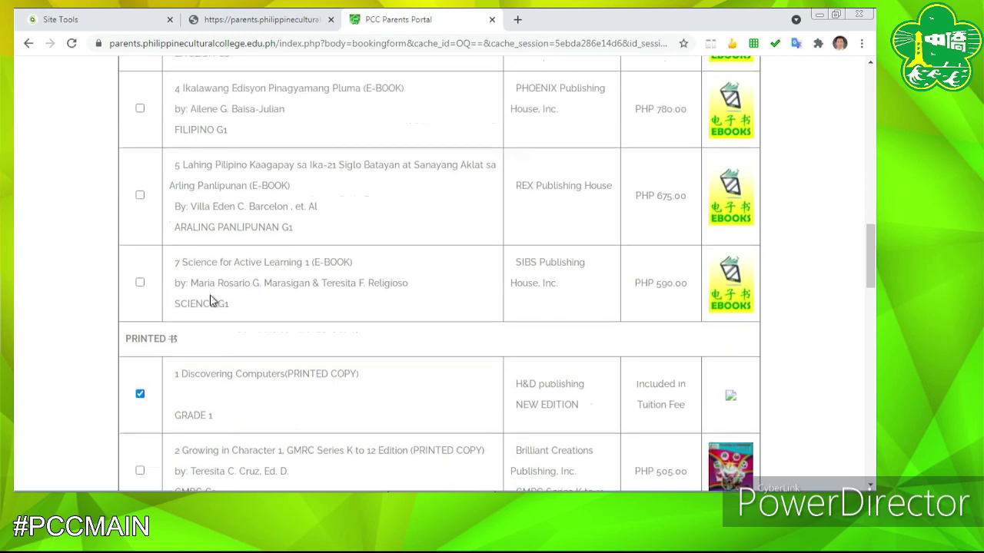
{"action": "scroll", "coordinate": [213, 300], "scroll_direction": "up", "scroll_amount": 5}
{"action": "scroll", "coordinate": [236, 368], "scroll_direction": "down", "scroll_amount": 2}
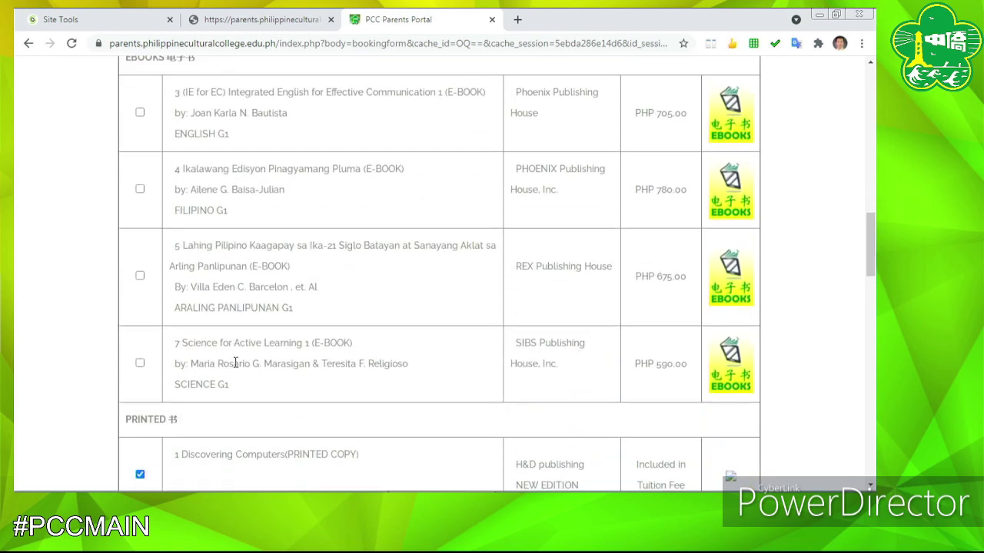
{"action": "scroll", "coordinate": [277, 341], "scroll_direction": "up", "scroll_amount": 1}
{"action": "scroll", "coordinate": [276, 341], "scroll_direction": "up", "scroll_amount": 1}
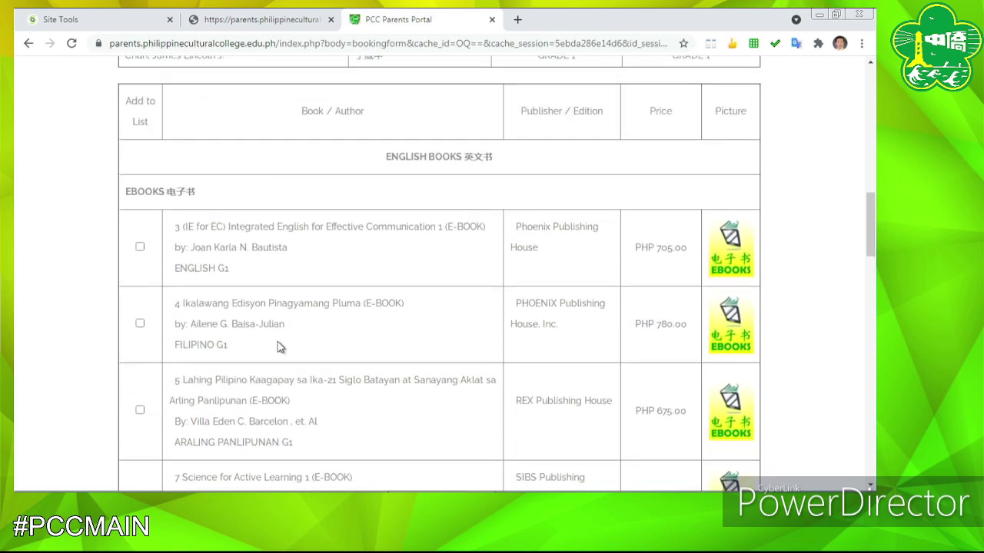
{"action": "scroll", "coordinate": [171, 229], "scroll_direction": "down", "scroll_amount": 2}
{"action": "scroll", "coordinate": [171, 229], "scroll_direction": "down", "scroll_amount": 15}
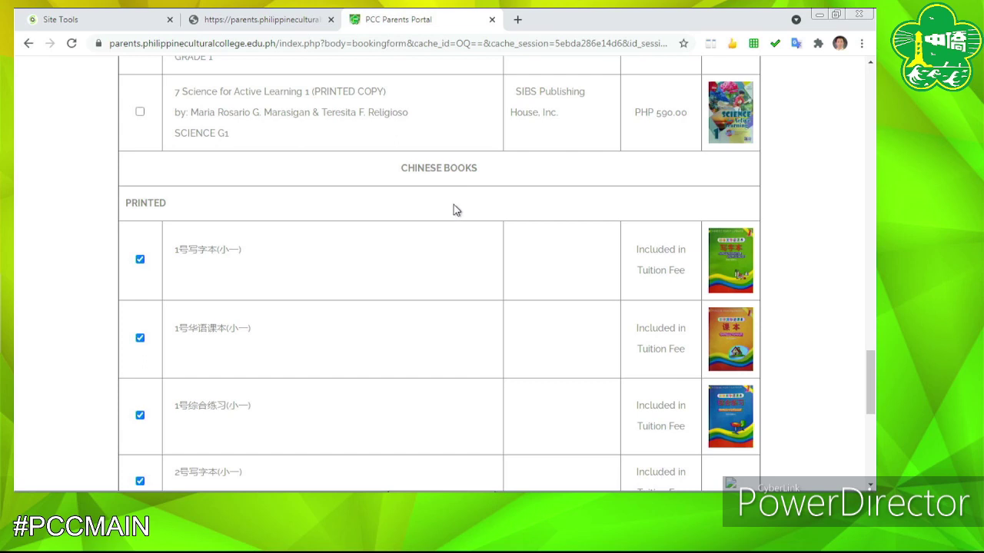
{"action": "scroll", "coordinate": [453, 209], "scroll_direction": "up", "scroll_amount": 10}
{"action": "scroll", "coordinate": [450, 221], "scroll_direction": "up", "scroll_amount": 8}
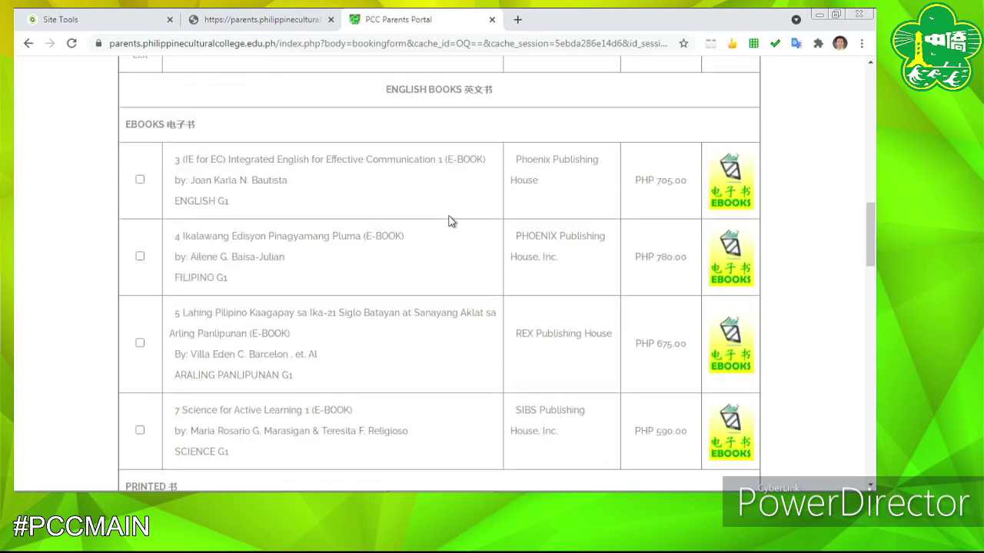
{"action": "scroll", "coordinate": [428, 224], "scroll_direction": "down", "scroll_amount": 7}
{"action": "scroll", "coordinate": [409, 236], "scroll_direction": "down", "scroll_amount": 2}
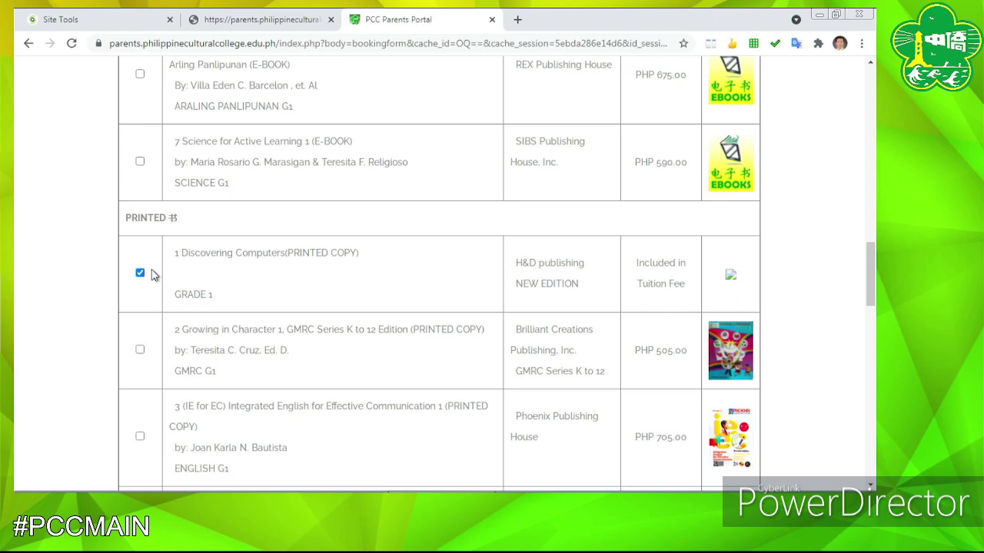
{"action": "scroll", "coordinate": [150, 280], "scroll_direction": "down", "scroll_amount": 4}
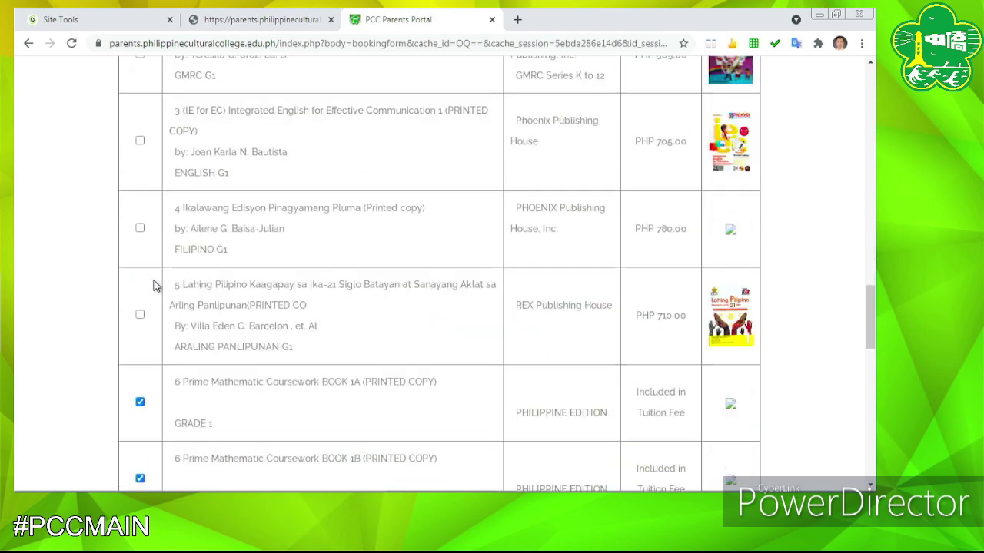
{"action": "scroll", "coordinate": [158, 284], "scroll_direction": "down", "scroll_amount": 6}
{"action": "scroll", "coordinate": [146, 283], "scroll_direction": "down", "scroll_amount": 1}
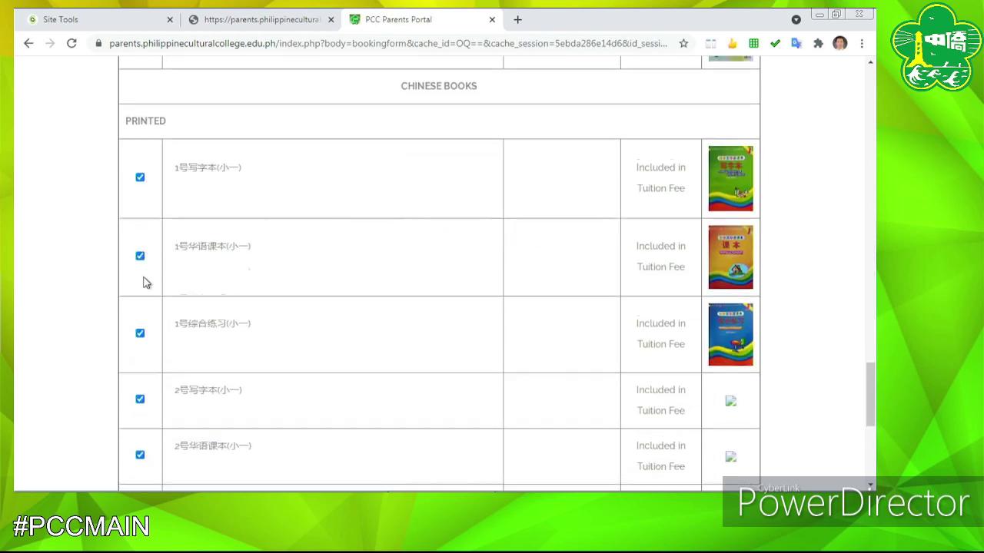
{"action": "scroll", "coordinate": [146, 282], "scroll_direction": "down", "scroll_amount": 1}
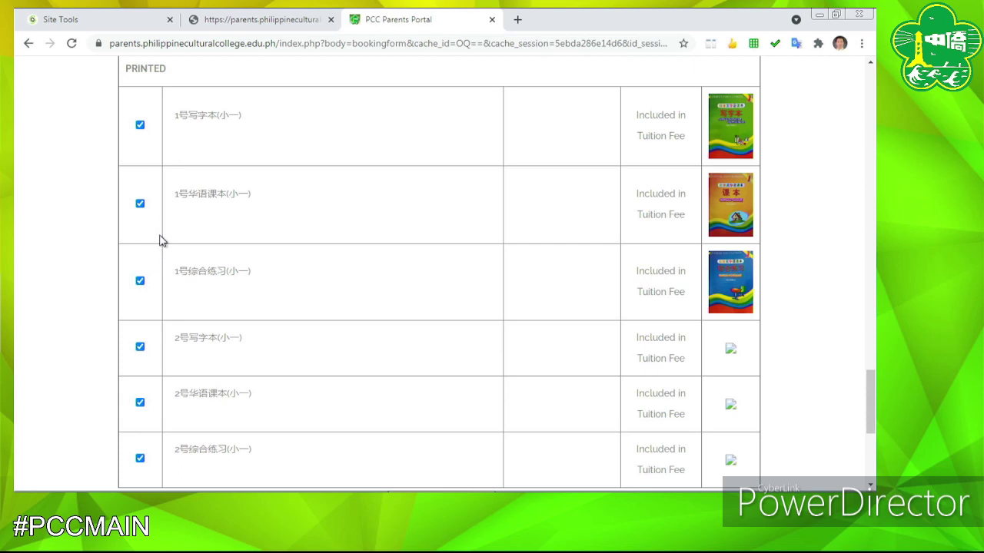
{"action": "scroll", "coordinate": [162, 245], "scroll_direction": "up", "scroll_amount": 2}
{"action": "scroll", "coordinate": [173, 257], "scroll_direction": "up", "scroll_amount": 1}
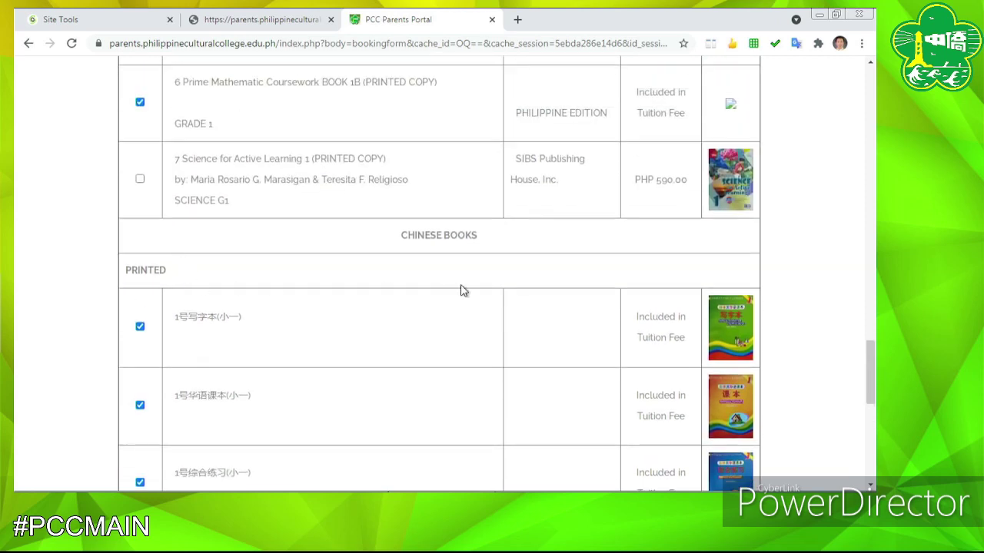
{"action": "left_click_drag", "start_coordinate": [690, 188], "coordinate": [636, 194]}
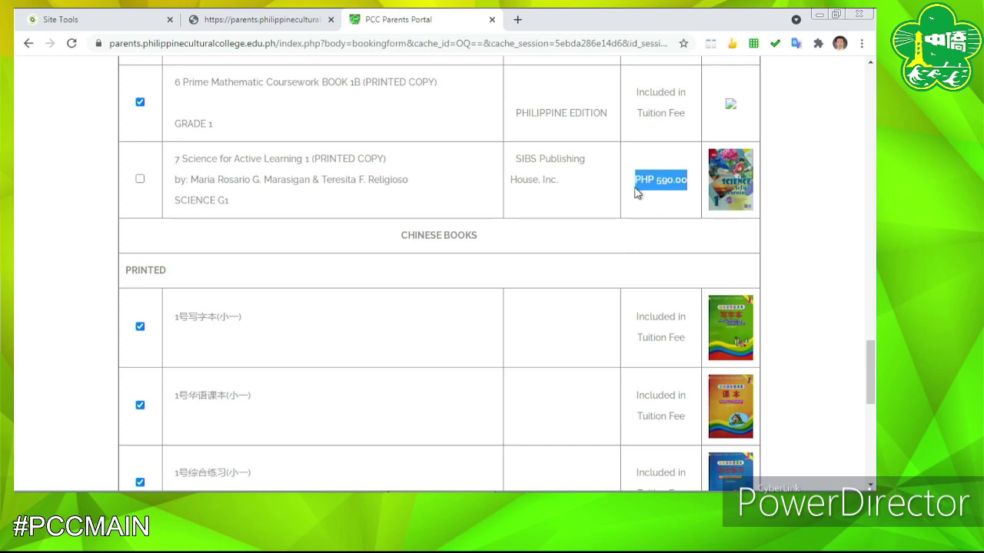
{"action": "left_click", "coordinate": [685, 194]}
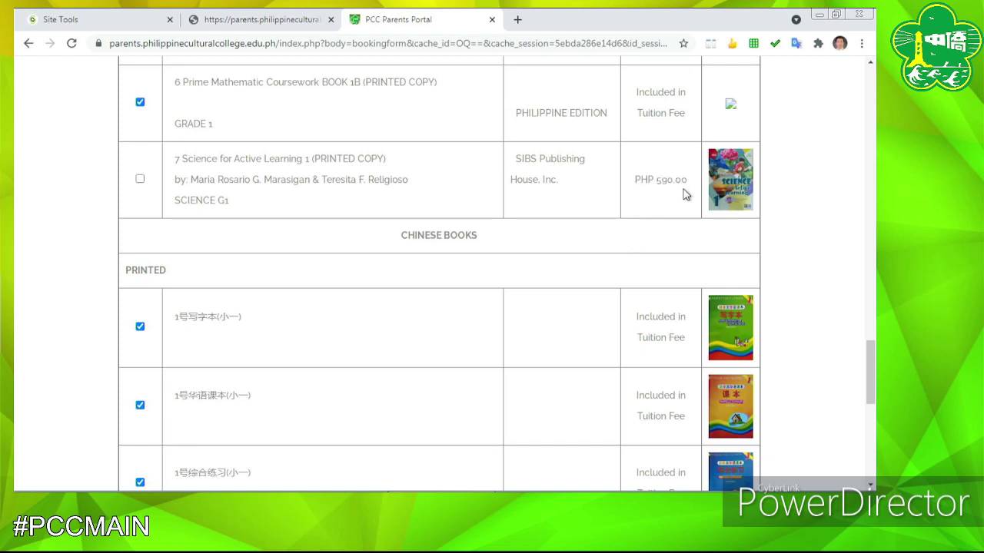
{"action": "scroll", "coordinate": [661, 206], "scroll_direction": "up", "scroll_amount": 10}
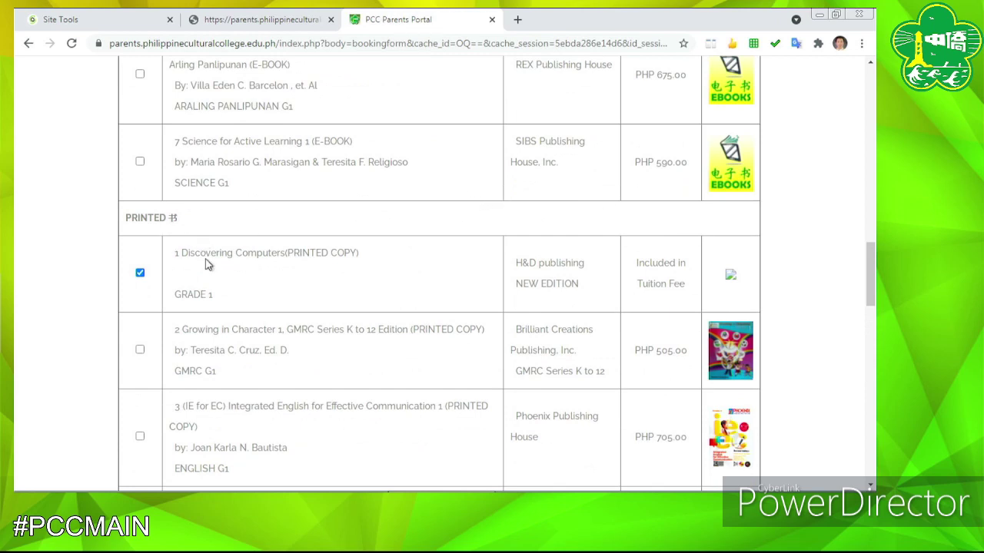
{"action": "scroll", "coordinate": [206, 265], "scroll_direction": "down", "scroll_amount": 2}
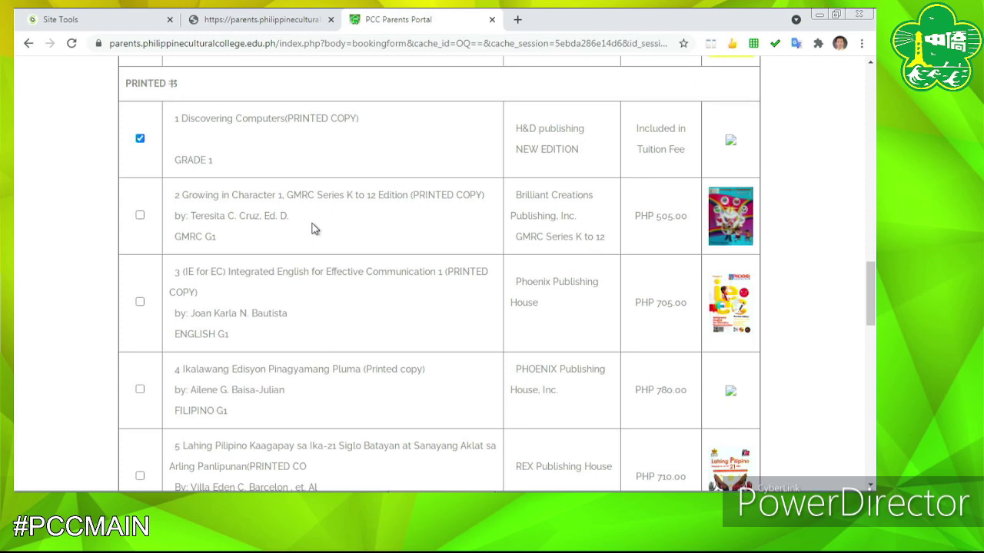
{"action": "scroll", "coordinate": [312, 228], "scroll_direction": "up", "scroll_amount": 5}
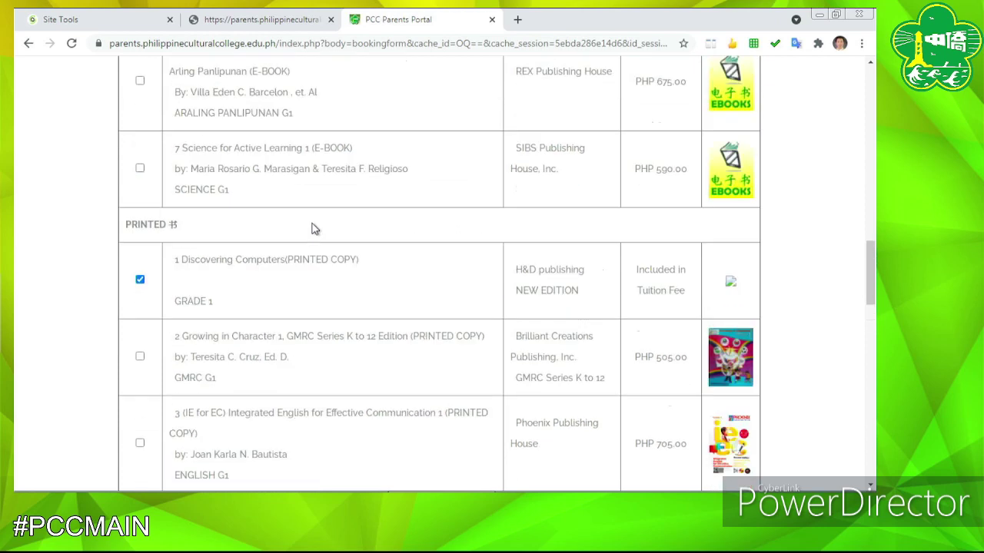
{"action": "scroll", "coordinate": [314, 226], "scroll_direction": "down", "scroll_amount": 3}
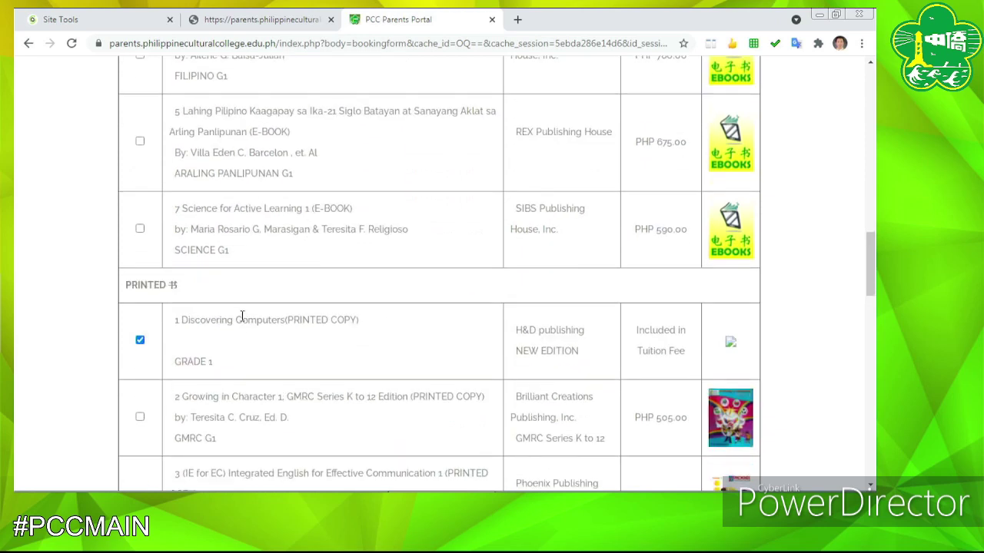
{"action": "scroll", "coordinate": [254, 315], "scroll_direction": "up", "scroll_amount": 5}
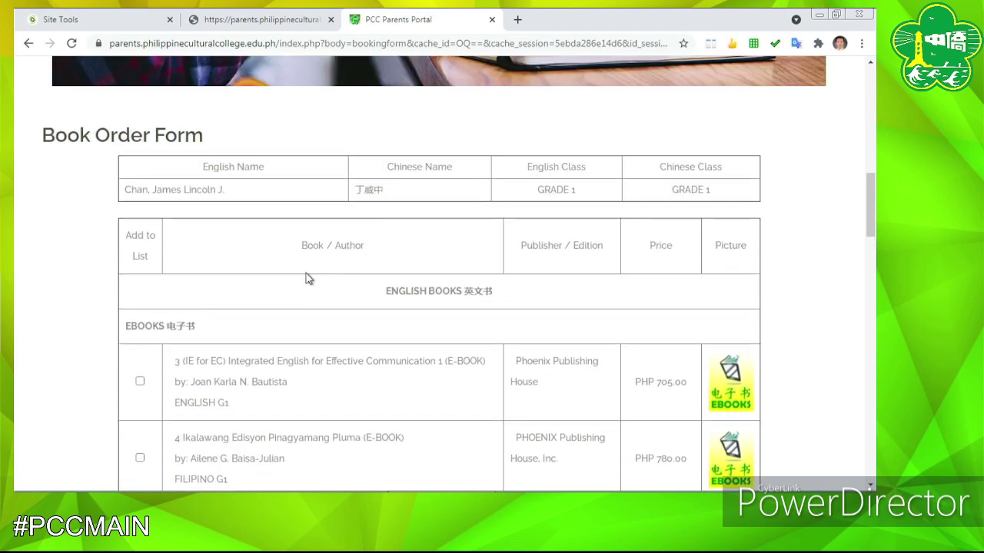
{"action": "scroll", "coordinate": [307, 243], "scroll_direction": "up", "scroll_amount": 8}
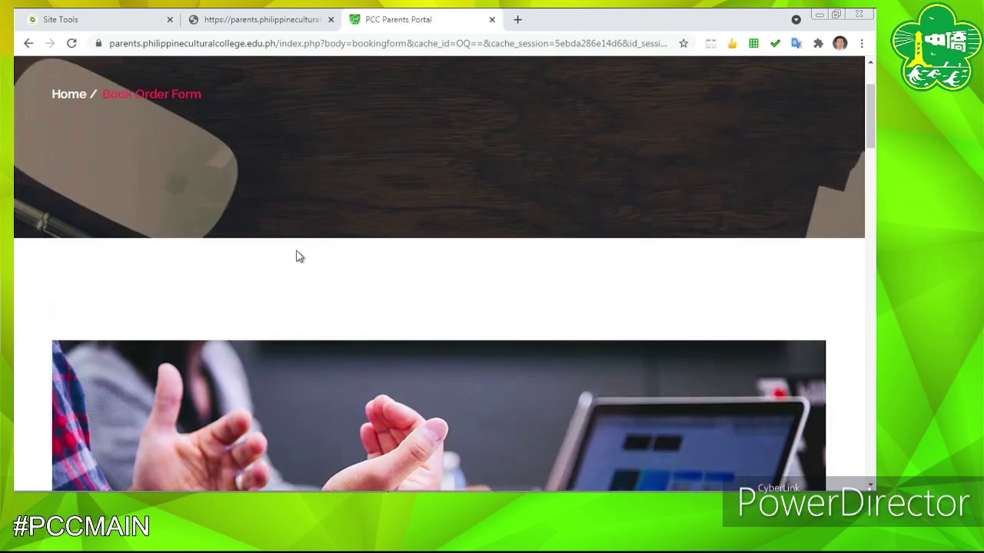
{"action": "scroll", "coordinate": [285, 265], "scroll_direction": "down", "scroll_amount": 1}
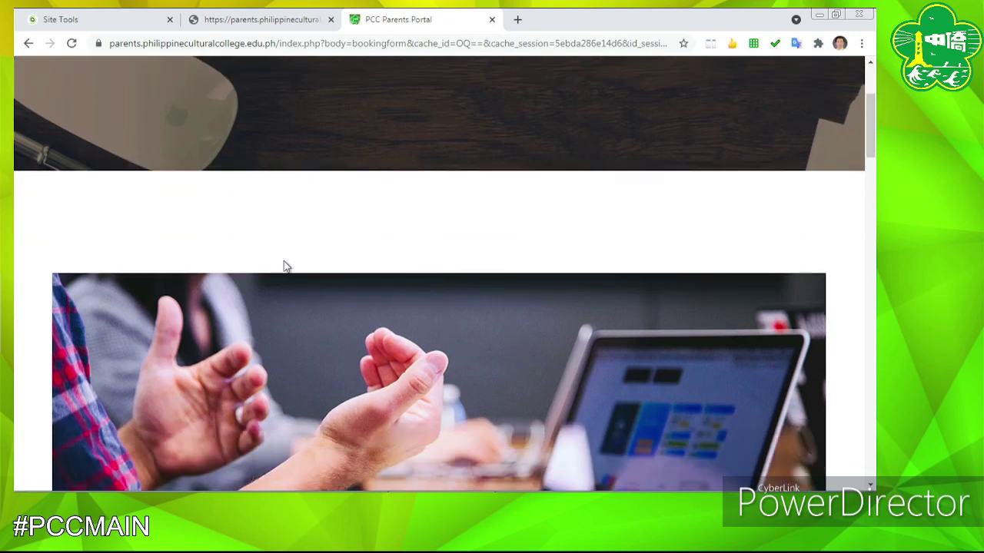
{"action": "scroll", "coordinate": [280, 269], "scroll_direction": "down", "scroll_amount": 2}
{"action": "scroll", "coordinate": [279, 268], "scroll_direction": "down", "scroll_amount": 5}
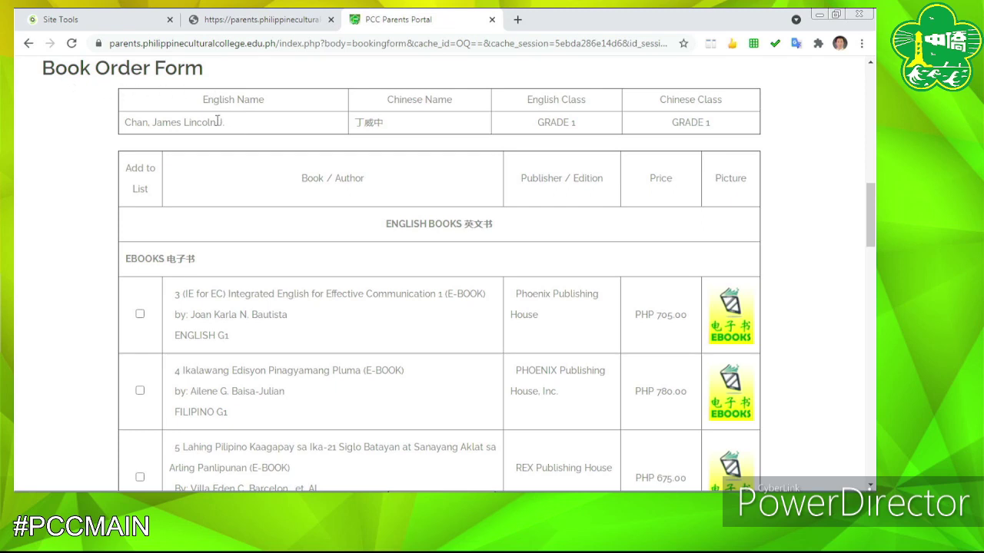
{"action": "left_click_drag", "start_coordinate": [234, 125], "coordinate": [142, 134]}
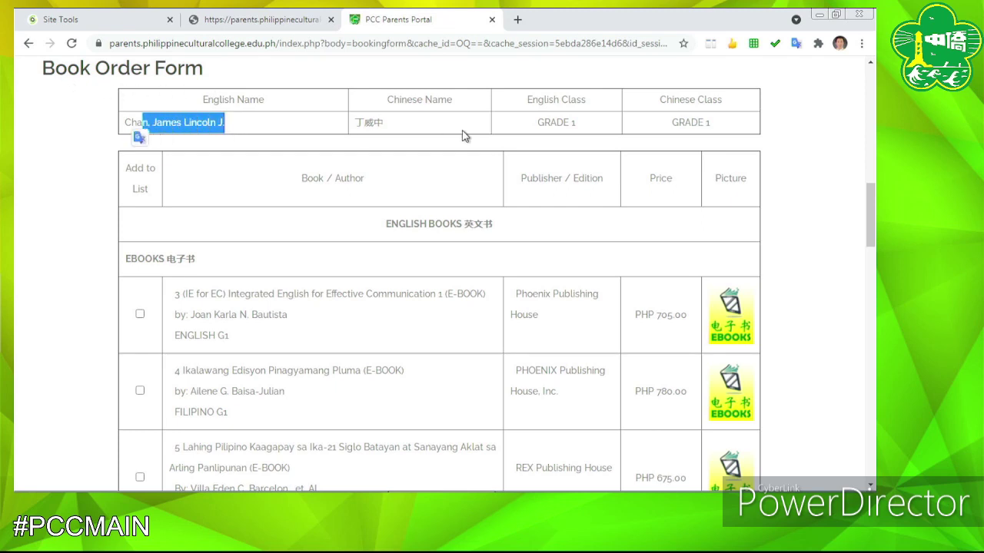
{"action": "left_click_drag", "start_coordinate": [578, 127], "coordinate": [556, 125]}
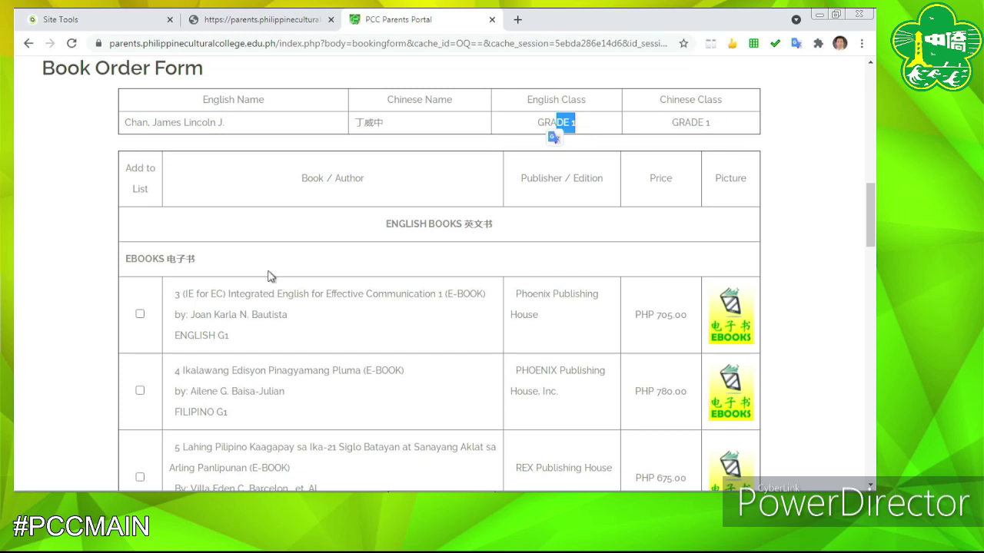
{"action": "left_click", "coordinate": [315, 223]}
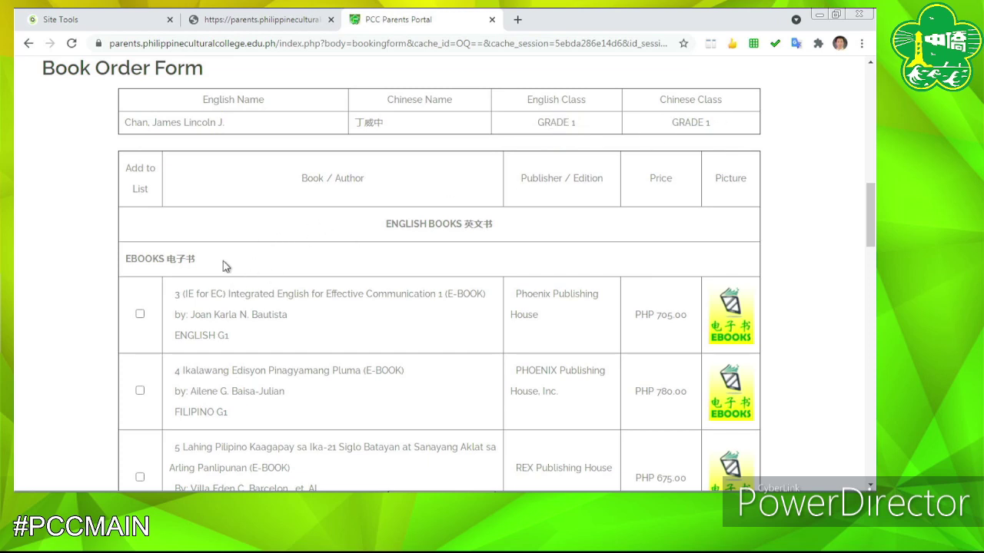
{"action": "left_click_drag", "start_coordinate": [213, 266], "coordinate": [168, 271]}
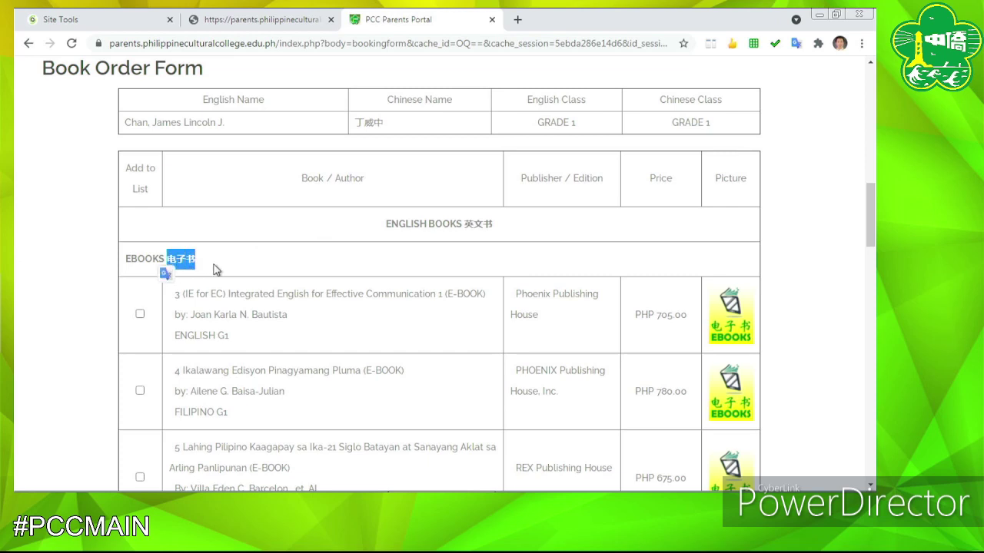
{"action": "scroll", "coordinate": [215, 268], "scroll_direction": "down", "scroll_amount": 5}
{"action": "left_click_drag", "start_coordinate": [194, 294], "coordinate": [160, 291]}
{"action": "left_click", "coordinate": [198, 295]}
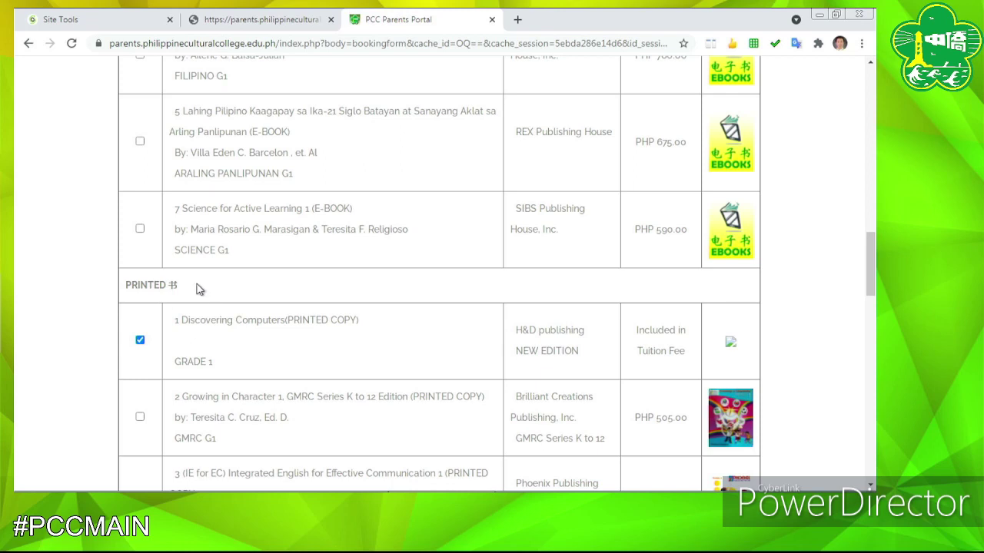
{"action": "scroll", "coordinate": [197, 289], "scroll_direction": "up", "scroll_amount": 3}
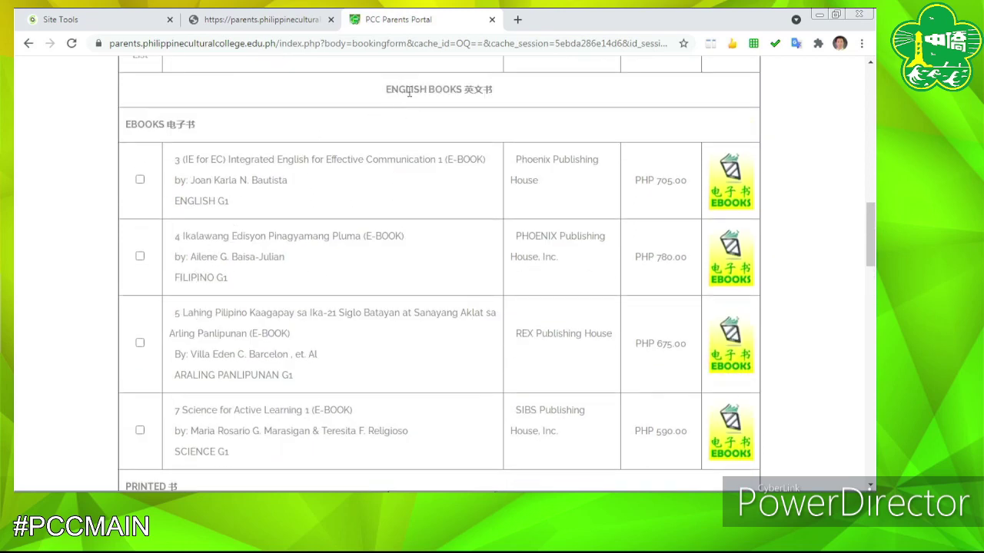
{"action": "left_click_drag", "start_coordinate": [386, 91], "coordinate": [501, 90]}
{"action": "left_click", "coordinate": [478, 110]}
{"action": "scroll", "coordinate": [325, 274], "scroll_direction": "down", "scroll_amount": 5}
{"action": "scroll", "coordinate": [321, 328], "scroll_direction": "up", "scroll_amount": 3}
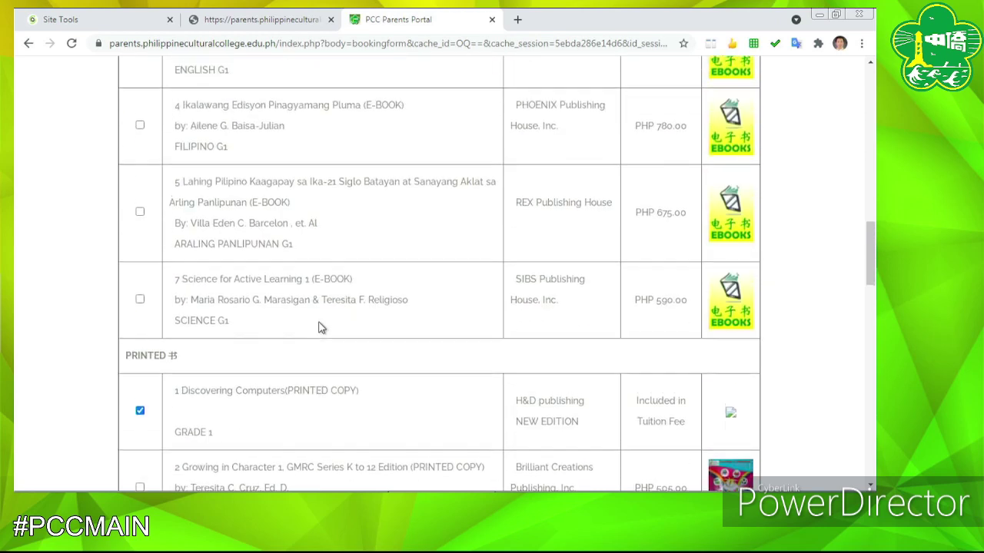
{"action": "scroll", "coordinate": [321, 328], "scroll_direction": "up", "scroll_amount": 3}
{"action": "scroll", "coordinate": [192, 350], "scroll_direction": "down", "scroll_amount": 4}
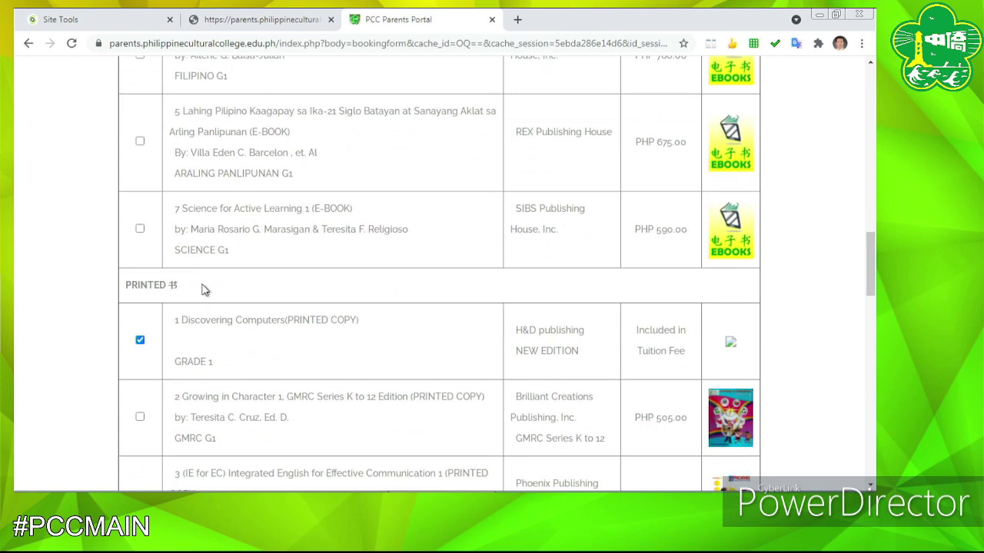
{"action": "scroll", "coordinate": [205, 224], "scroll_direction": "up", "scroll_amount": 3}
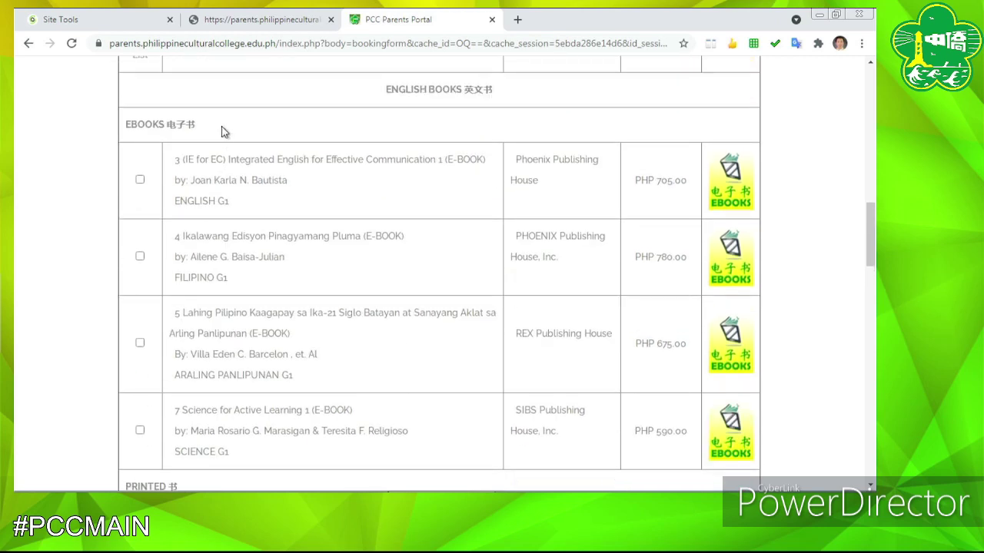
{"action": "scroll", "coordinate": [221, 132], "scroll_direction": "down", "scroll_amount": 3}
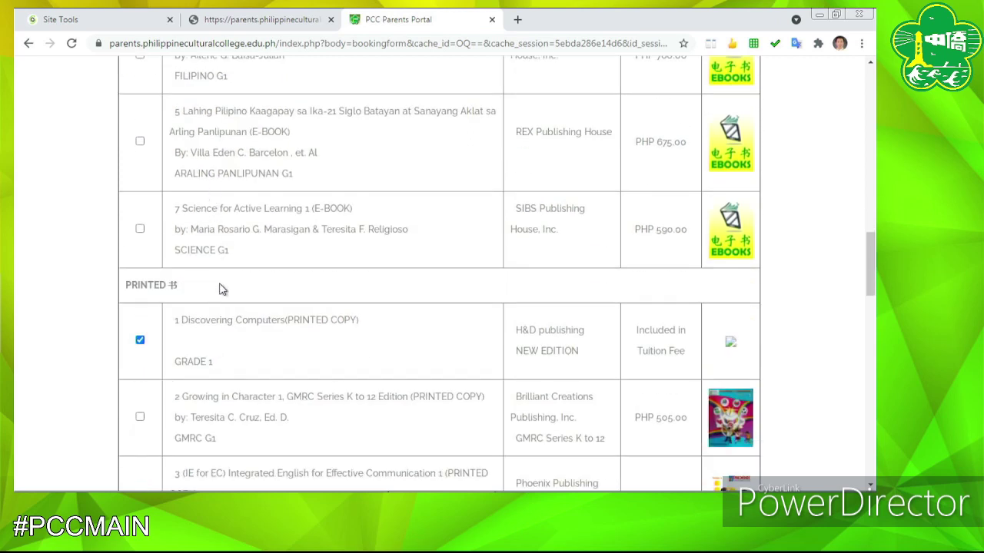
{"action": "scroll", "coordinate": [219, 288], "scroll_direction": "up", "scroll_amount": 5}
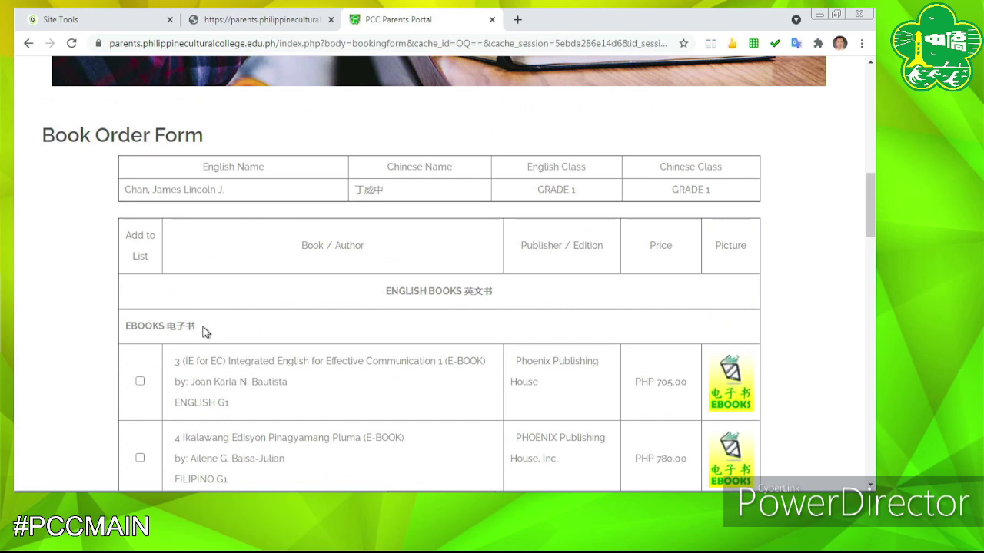
{"action": "scroll", "coordinate": [204, 330], "scroll_direction": "down", "scroll_amount": 2}
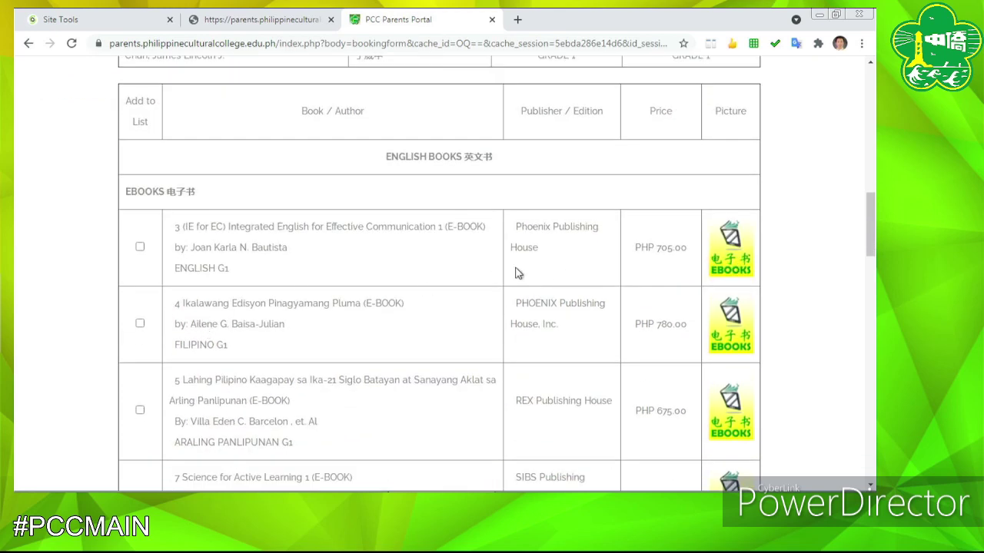
{"action": "scroll", "coordinate": [227, 261], "scroll_direction": "down", "scroll_amount": 4}
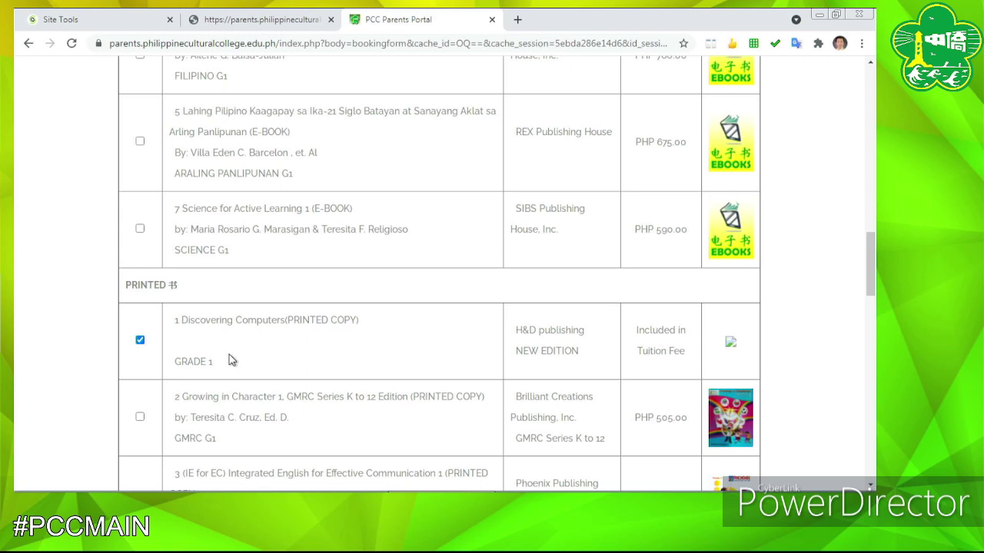
{"action": "scroll", "coordinate": [229, 354], "scroll_direction": "up", "scroll_amount": 2}
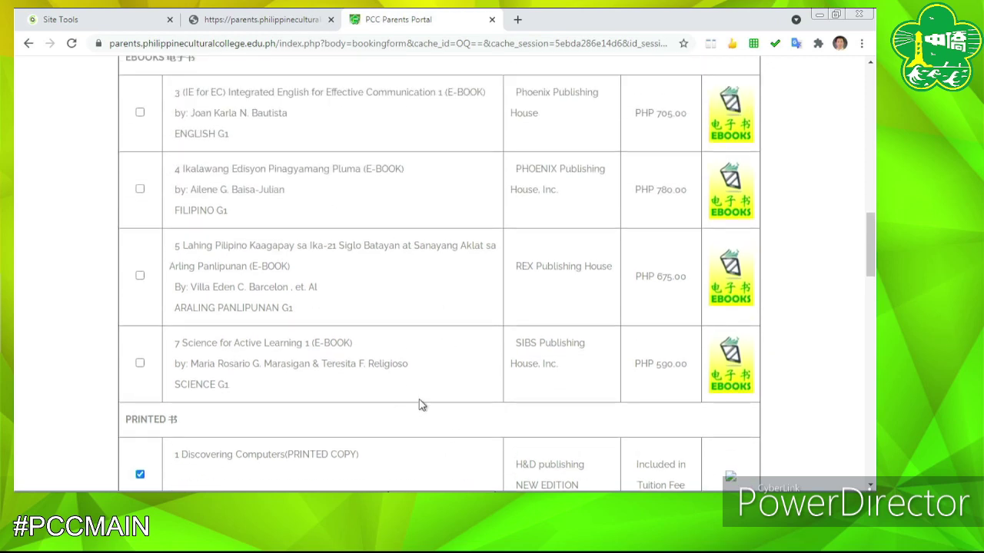
{"action": "scroll", "coordinate": [419, 382], "scroll_direction": "down", "scroll_amount": 2}
{"action": "scroll", "coordinate": [417, 384], "scroll_direction": "up", "scroll_amount": 3}
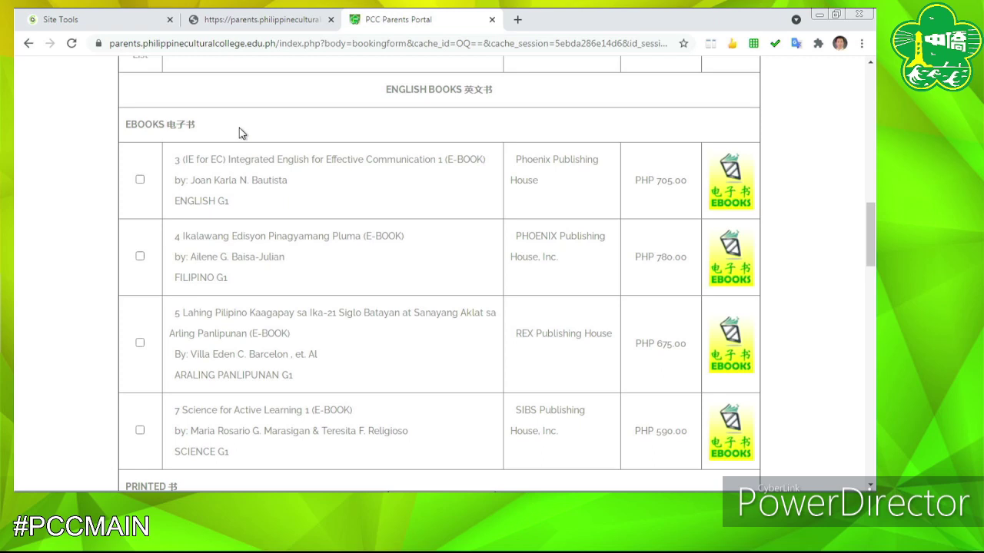
{"action": "scroll", "coordinate": [184, 292], "scroll_direction": "down", "scroll_amount": 8}
{"action": "scroll", "coordinate": [201, 263], "scroll_direction": "up", "scroll_amount": 1}
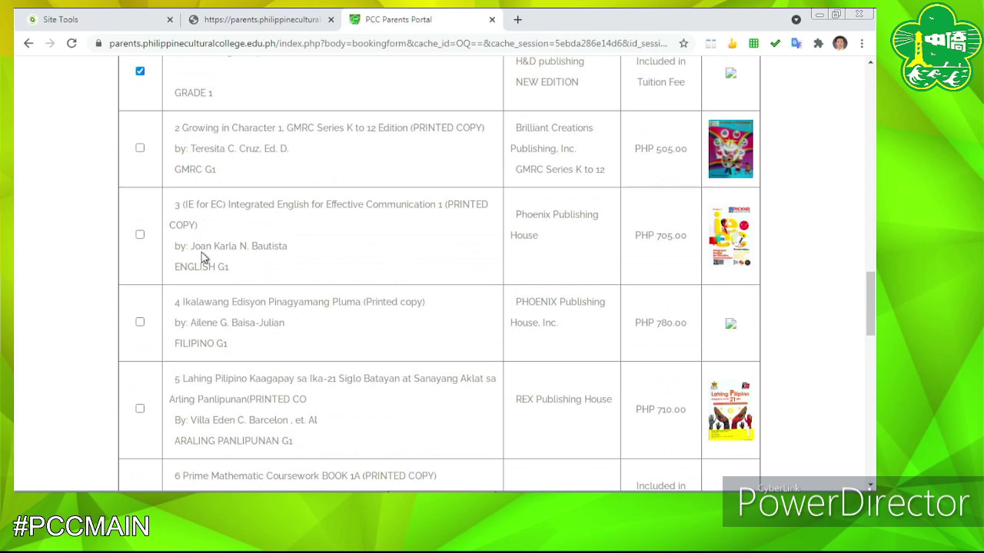
{"action": "scroll", "coordinate": [201, 264], "scroll_direction": "down", "scroll_amount": 3}
{"action": "scroll", "coordinate": [202, 264], "scroll_direction": "up", "scroll_amount": 6}
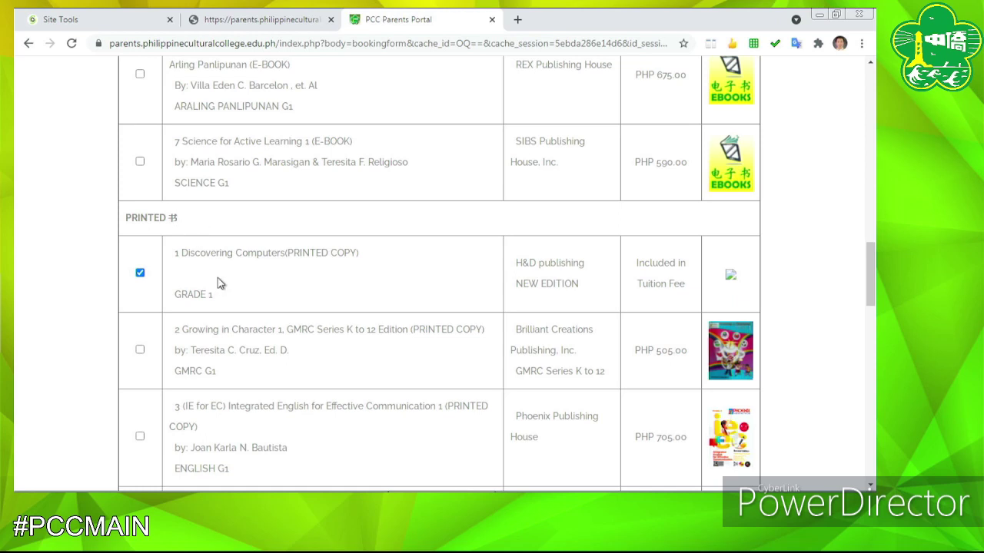
{"action": "scroll", "coordinate": [233, 265], "scroll_direction": "up", "scroll_amount": 3}
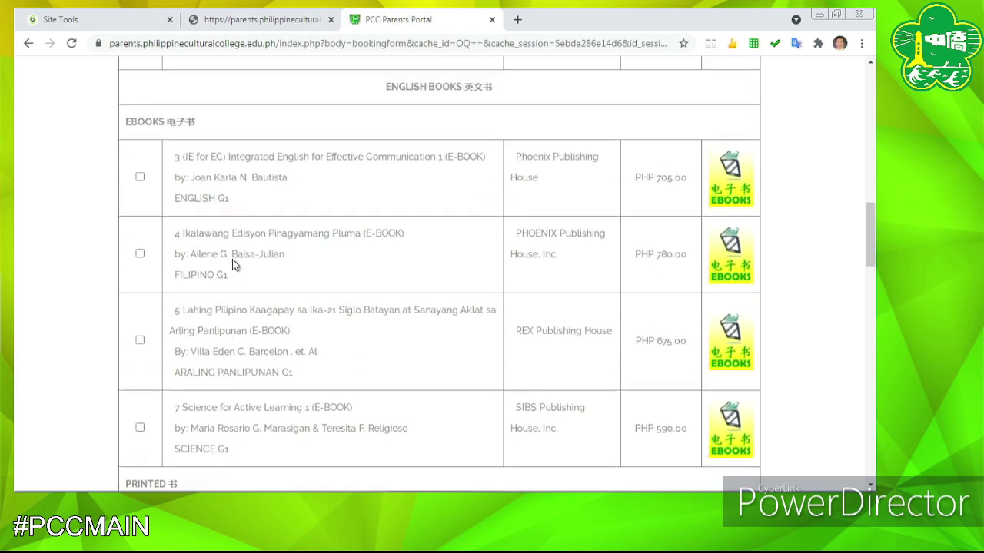
{"action": "scroll", "coordinate": [230, 261], "scroll_direction": "down", "scroll_amount": 5}
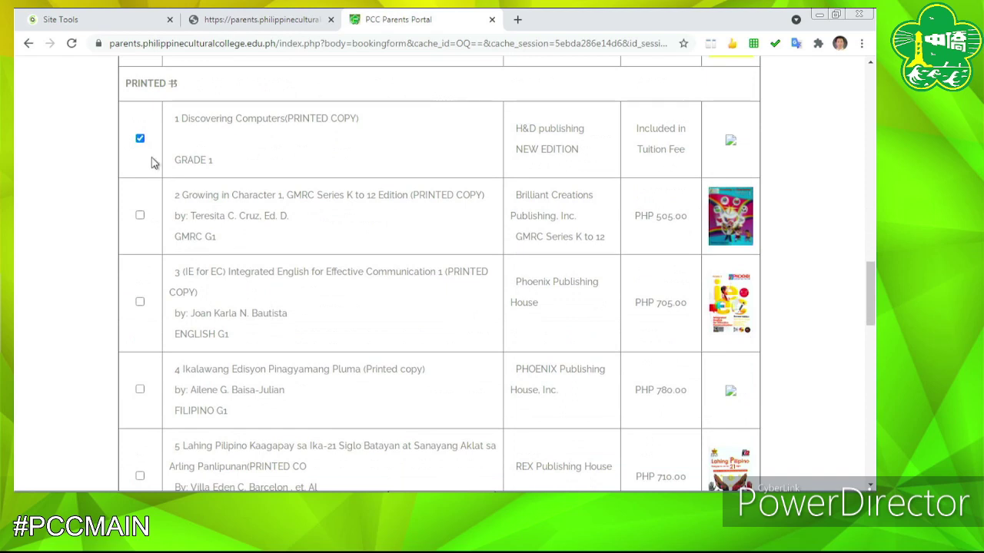
{"action": "scroll", "coordinate": [159, 215], "scroll_direction": "down", "scroll_amount": 1}
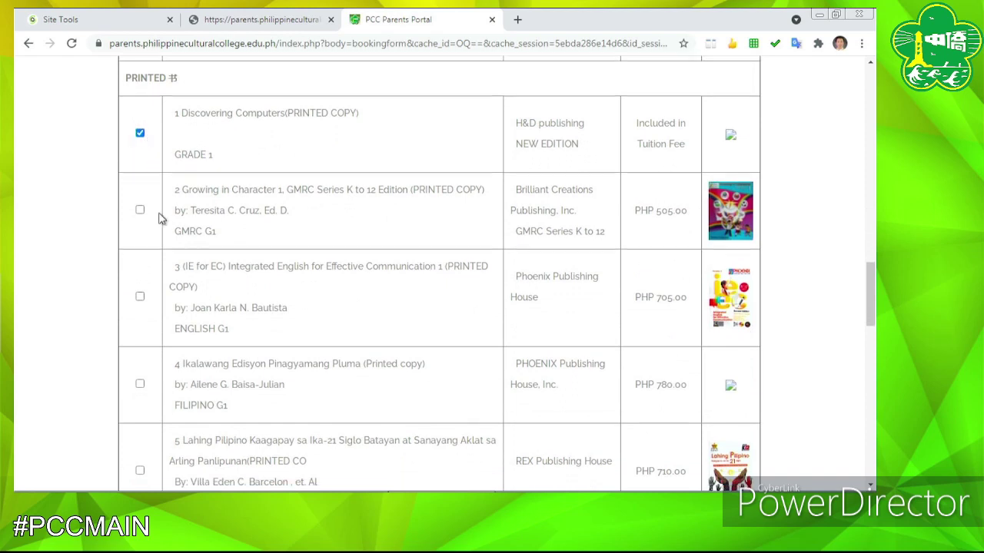
{"action": "scroll", "coordinate": [159, 218], "scroll_direction": "down", "scroll_amount": 5}
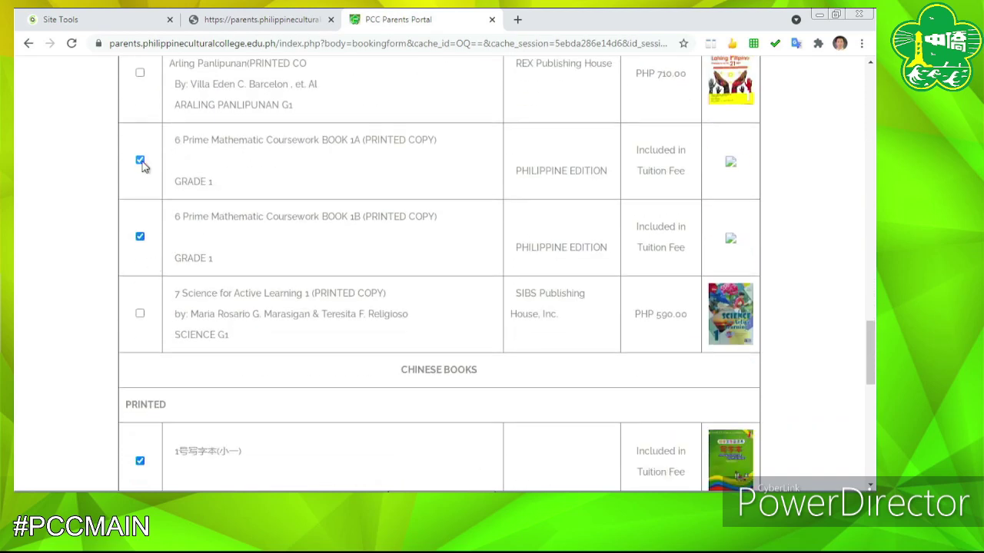
Tick the first printed book on the order form, Discovering Computers.
{"action": "scroll", "coordinate": [146, 188], "scroll_direction": "down", "scroll_amount": 3}
{"action": "left_click", "coordinate": [139, 260]}
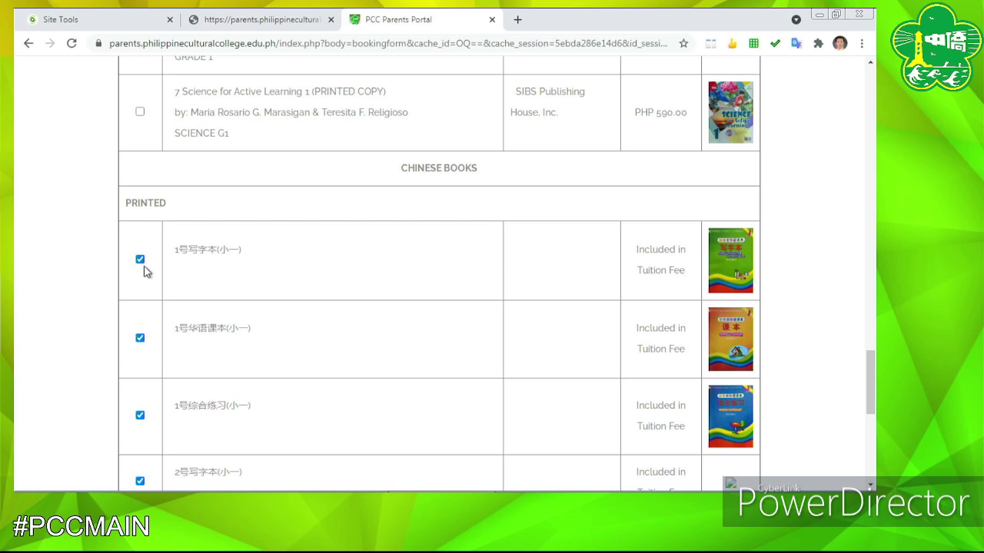
{"action": "scroll", "coordinate": [152, 274], "scroll_direction": "up", "scroll_amount": 3}
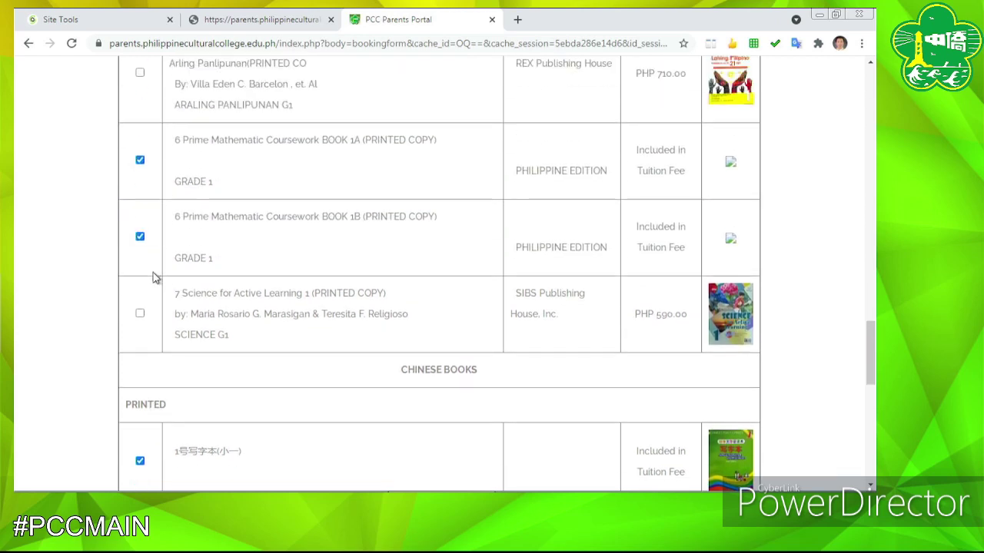
{"action": "scroll", "coordinate": [153, 277], "scroll_direction": "up", "scroll_amount": 1}
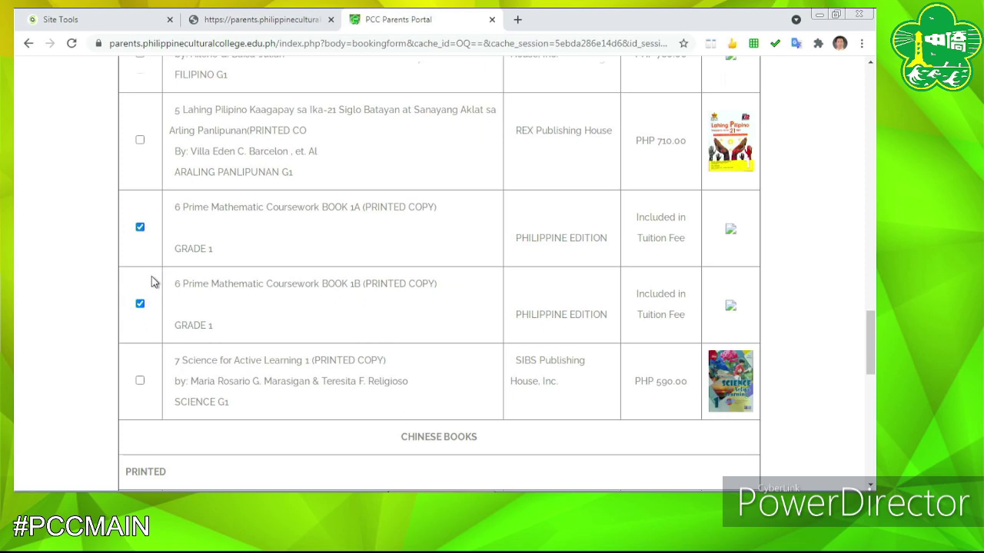
{"action": "scroll", "coordinate": [152, 278], "scroll_direction": "up", "scroll_amount": 3}
{"action": "scroll", "coordinate": [152, 283], "scroll_direction": "up", "scroll_amount": 2}
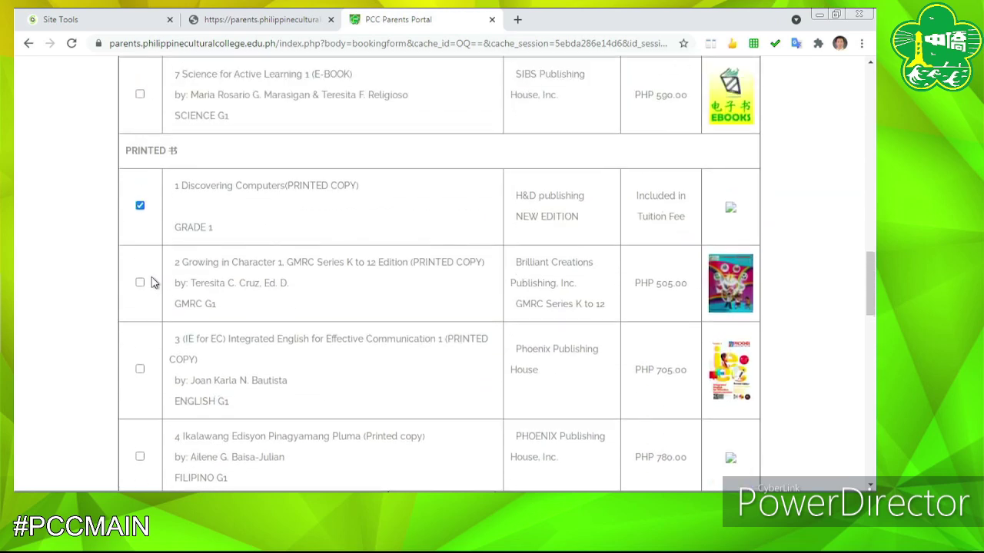
Scroll back down to the printed English books, with Growing in Character 1 (PHP 505.00) still unticked.
{"action": "scroll", "coordinate": [152, 281], "scroll_direction": "down", "scroll_amount": 1}
{"action": "scroll", "coordinate": [152, 281], "scroll_direction": "down", "scroll_amount": 5}
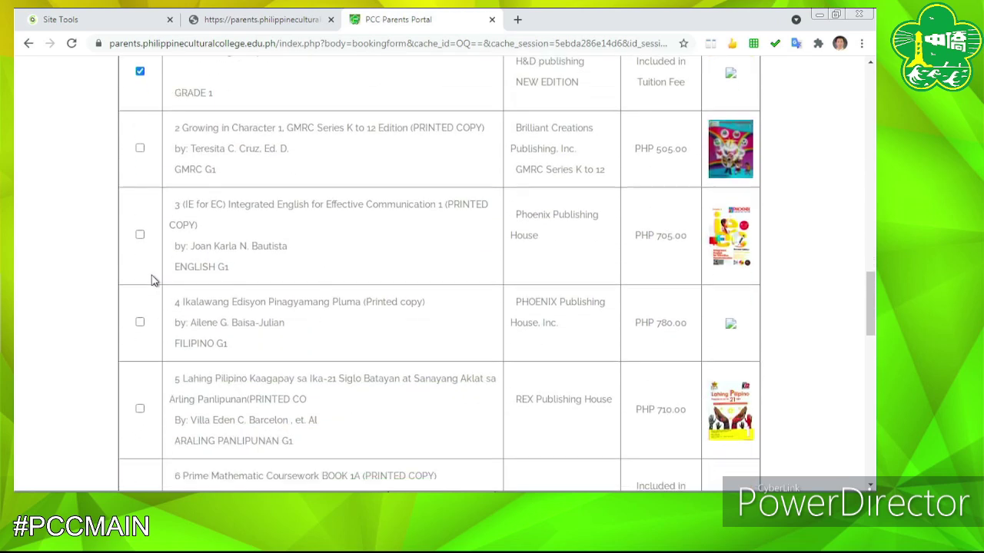
{"action": "scroll", "coordinate": [151, 277], "scroll_direction": "down", "scroll_amount": 4}
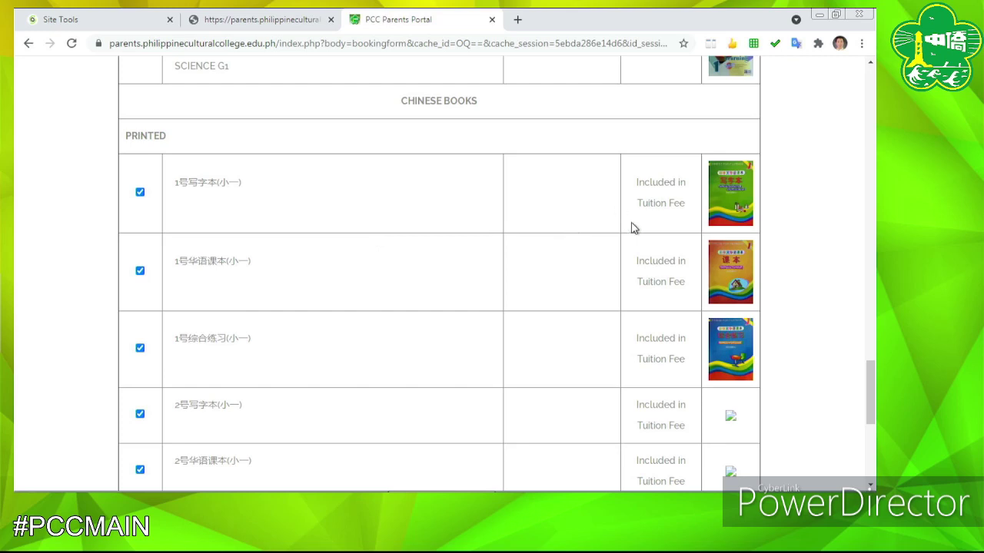
{"action": "scroll", "coordinate": [633, 231], "scroll_direction": "up", "scroll_amount": 3}
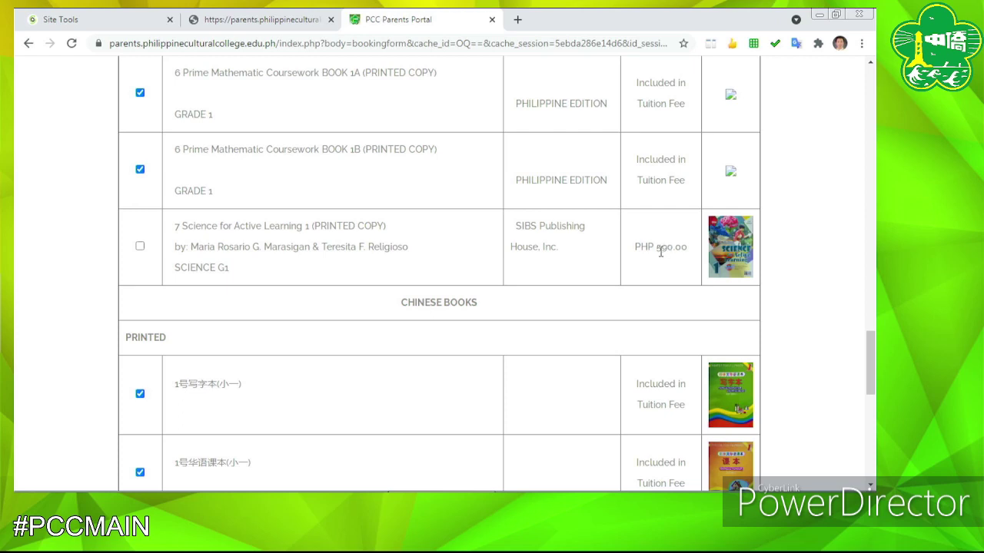
{"action": "scroll", "coordinate": [407, 289], "scroll_direction": "up", "scroll_amount": 10}
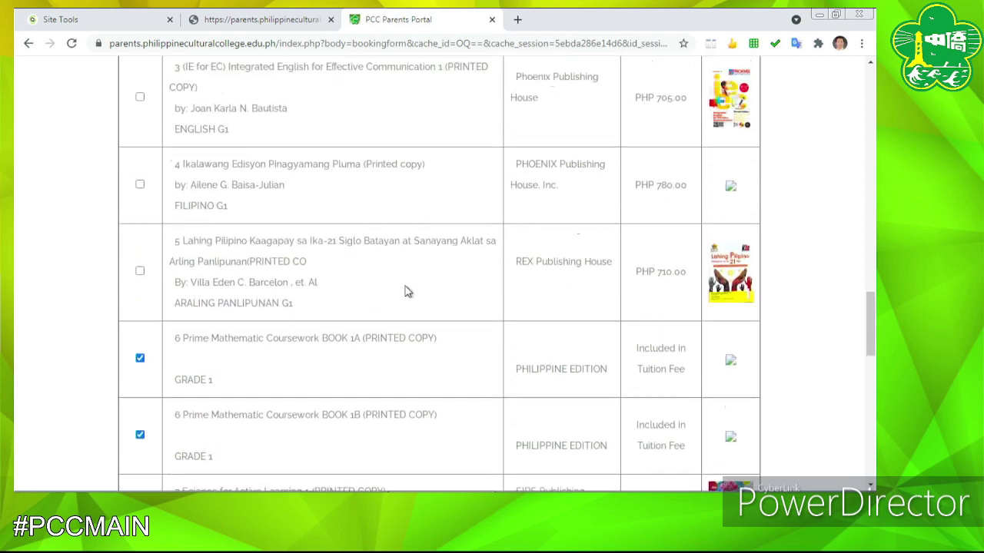
{"action": "scroll", "coordinate": [410, 286], "scroll_direction": "up", "scroll_amount": 3}
{"action": "scroll", "coordinate": [410, 286], "scroll_direction": "down", "scroll_amount": 4}
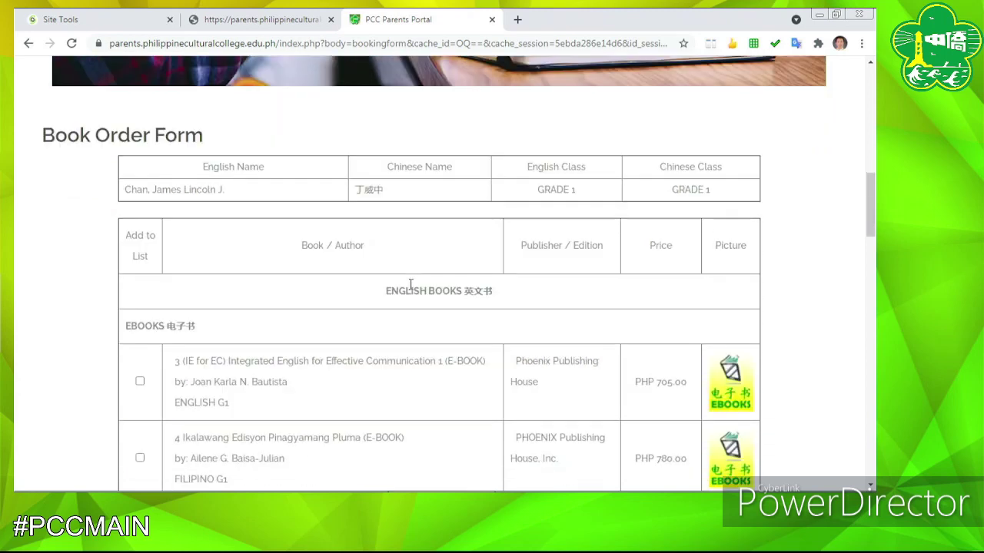
{"action": "scroll", "coordinate": [407, 292], "scroll_direction": "down", "scroll_amount": 2}
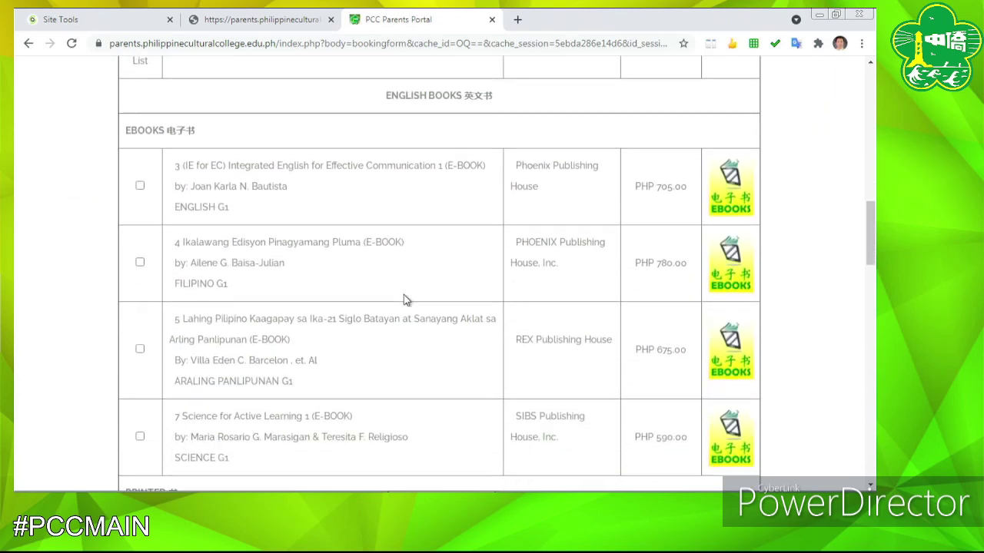
{"action": "scroll", "coordinate": [249, 299], "scroll_direction": "down", "scroll_amount": 4}
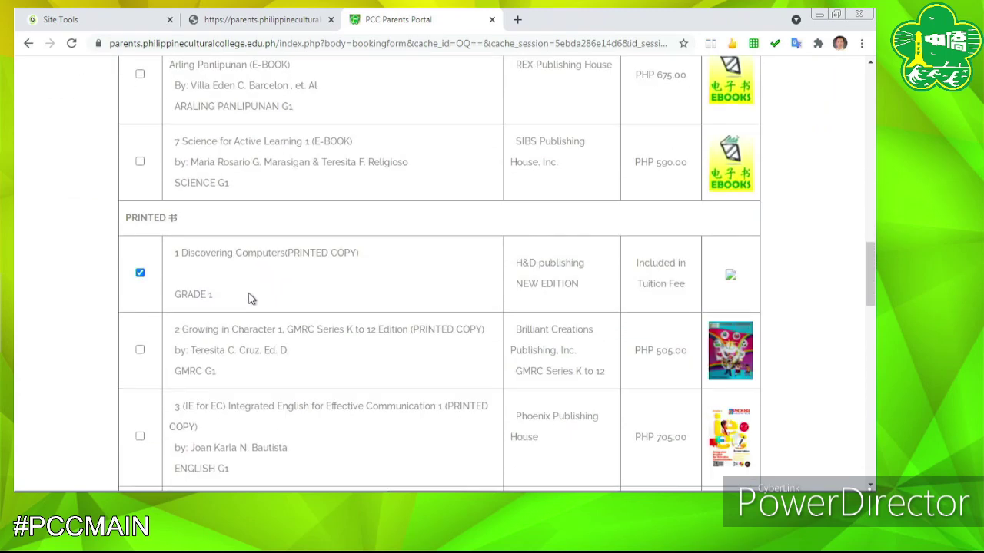
{"action": "scroll", "coordinate": [248, 296], "scroll_direction": "up", "scroll_amount": 4}
{"action": "scroll", "coordinate": [249, 294], "scroll_direction": "down", "scroll_amount": 3}
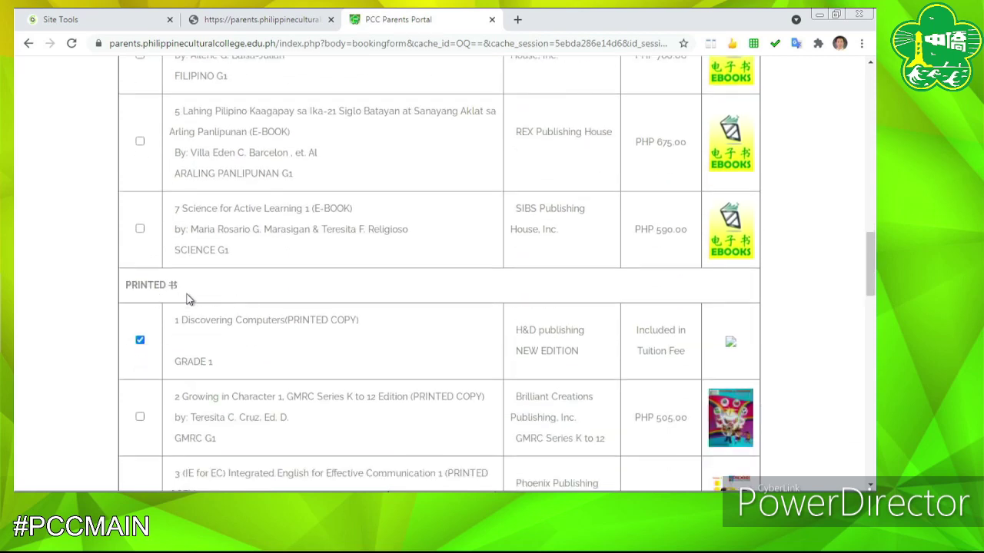
{"action": "scroll", "coordinate": [189, 298], "scroll_direction": "down", "scroll_amount": 1}
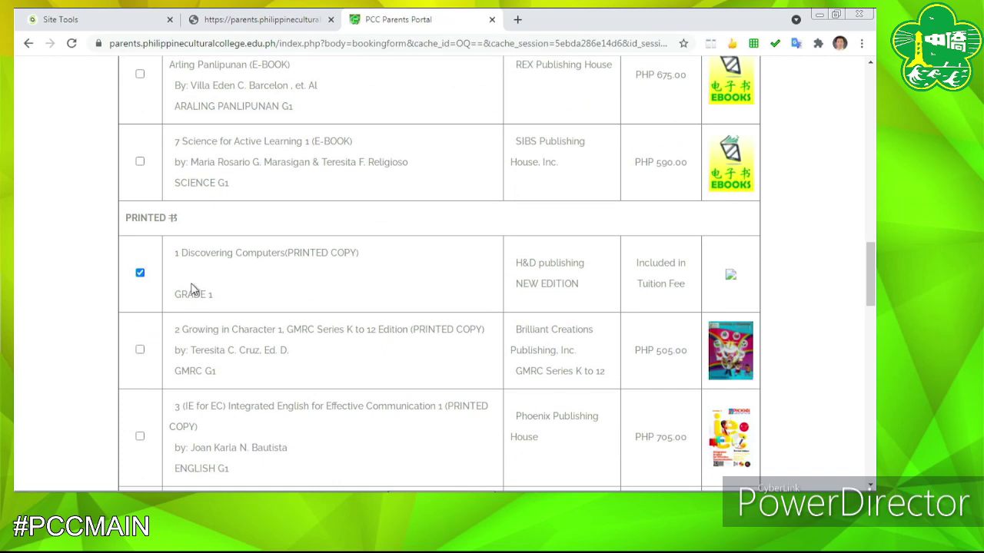
{"action": "scroll", "coordinate": [189, 285], "scroll_direction": "down", "scroll_amount": 1}
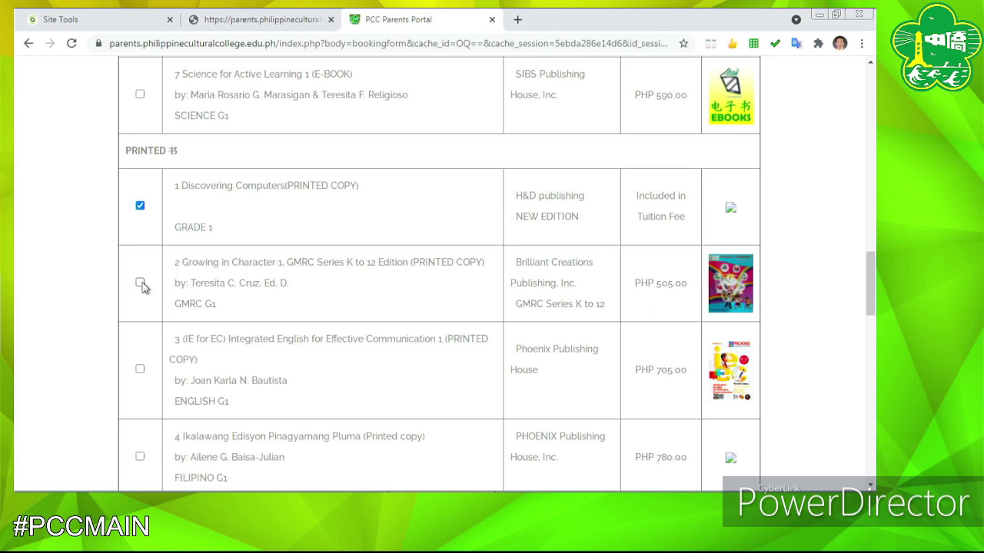
Tick printed Growing in Character, Integrated English, Pinagyamang Pluma, Lahing Pilipino and Science for Active Learning.
{"action": "left_click", "coordinate": [141, 284]}
{"action": "left_click", "coordinate": [140, 370]}
{"action": "scroll", "coordinate": [169, 357], "scroll_direction": "down", "scroll_amount": 3}
{"action": "left_click", "coordinate": [140, 255]}
{"action": "left_click", "coordinate": [140, 342]}
{"action": "scroll", "coordinate": [142, 347], "scroll_direction": "down", "scroll_amount": 5}
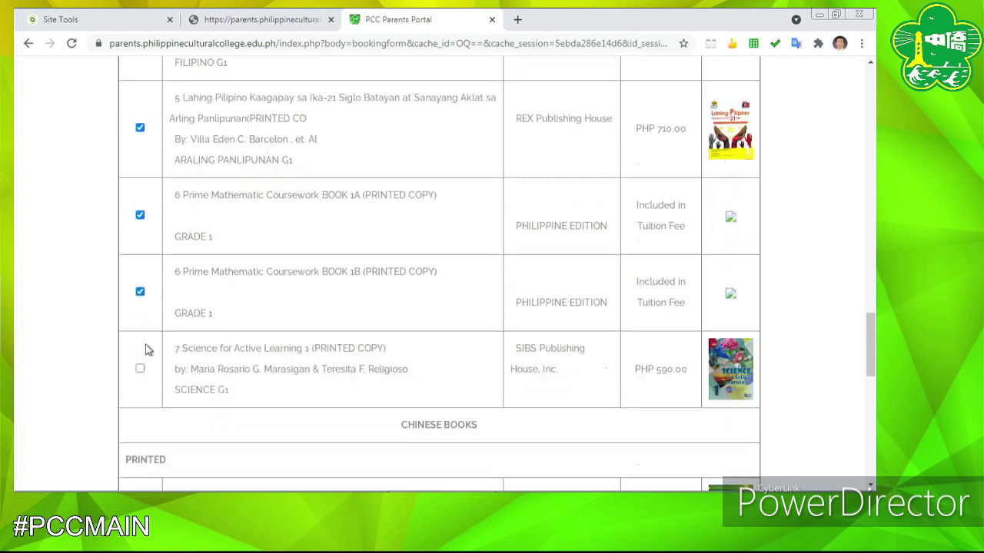
{"action": "left_click", "coordinate": [141, 245]}
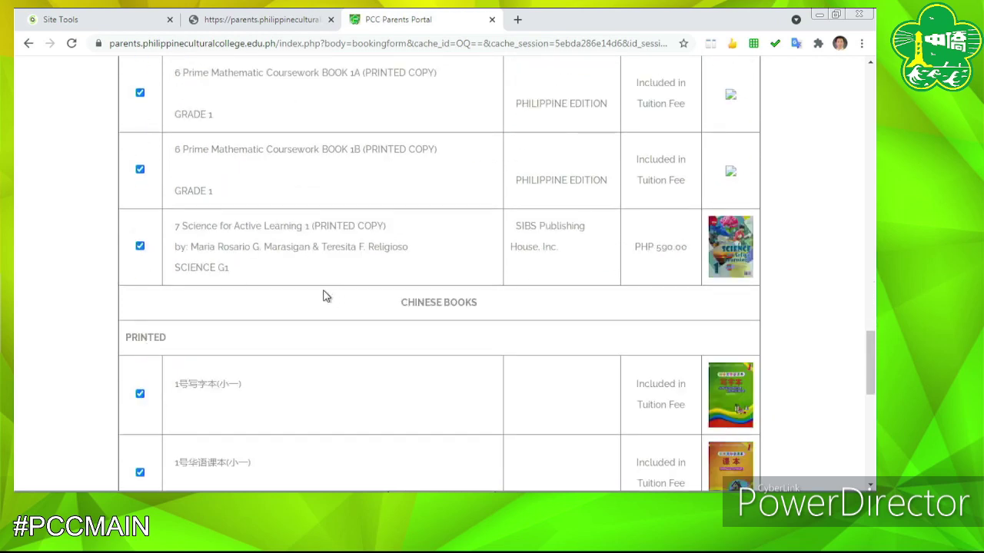
{"action": "scroll", "coordinate": [324, 297], "scroll_direction": "down", "scroll_amount": 7}
{"action": "scroll", "coordinate": [286, 288], "scroll_direction": "up", "scroll_amount": 10}
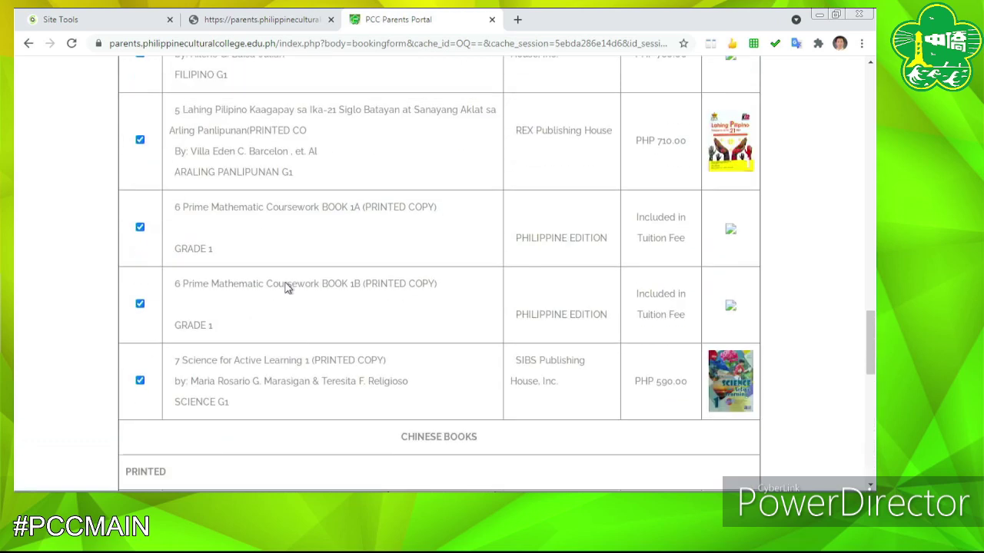
{"action": "scroll", "coordinate": [286, 267], "scroll_direction": "up", "scroll_amount": 10}
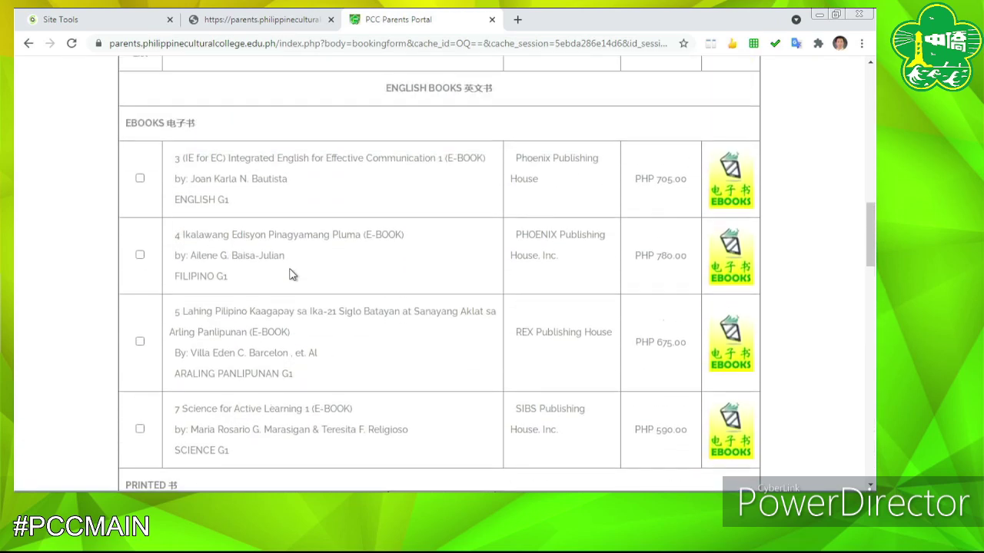
{"action": "scroll", "coordinate": [290, 277], "scroll_direction": "up", "scroll_amount": 2}
{"action": "scroll", "coordinate": [290, 278], "scroll_direction": "down", "scroll_amount": 2}
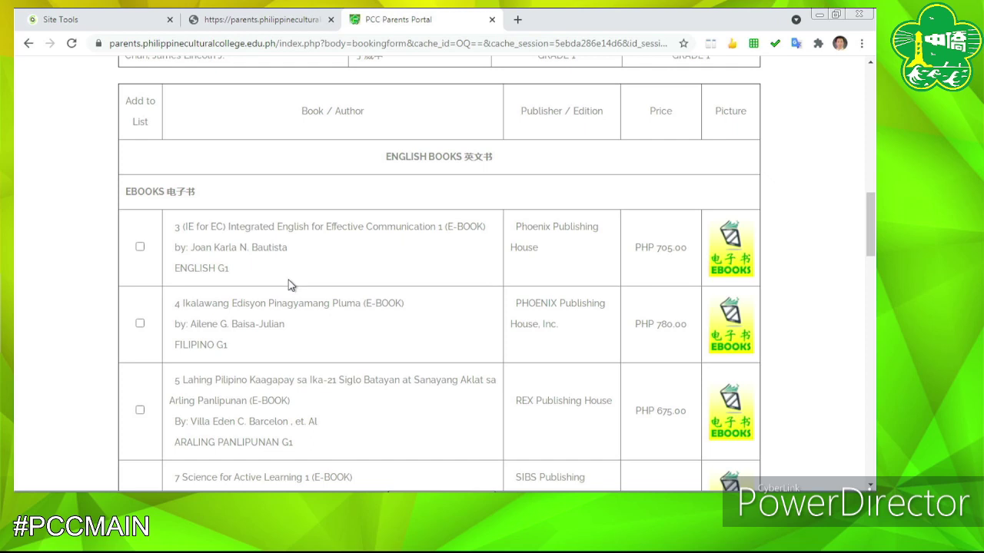
{"action": "scroll", "coordinate": [417, 359], "scroll_direction": "down", "scroll_amount": 3}
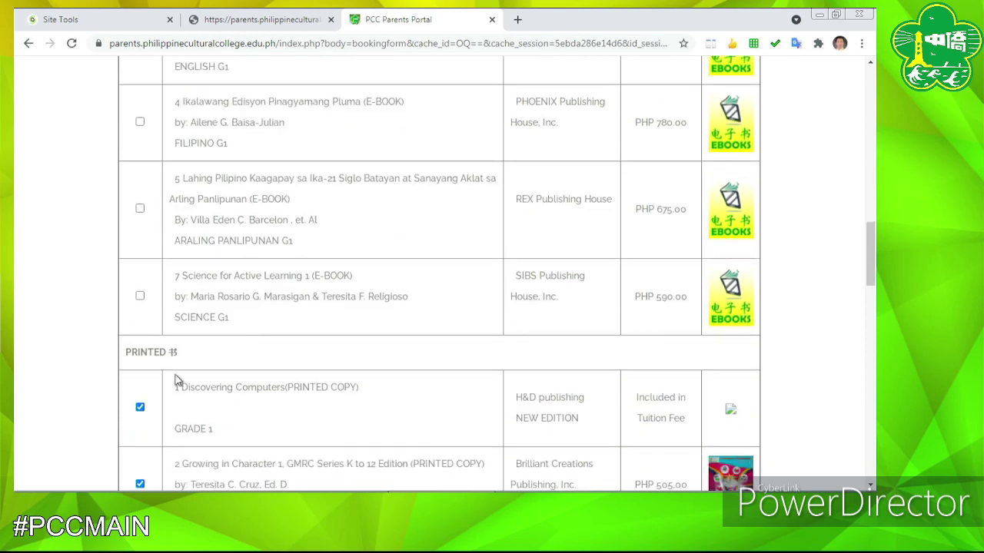
{"action": "scroll", "coordinate": [175, 381], "scroll_direction": "up", "scroll_amount": 2}
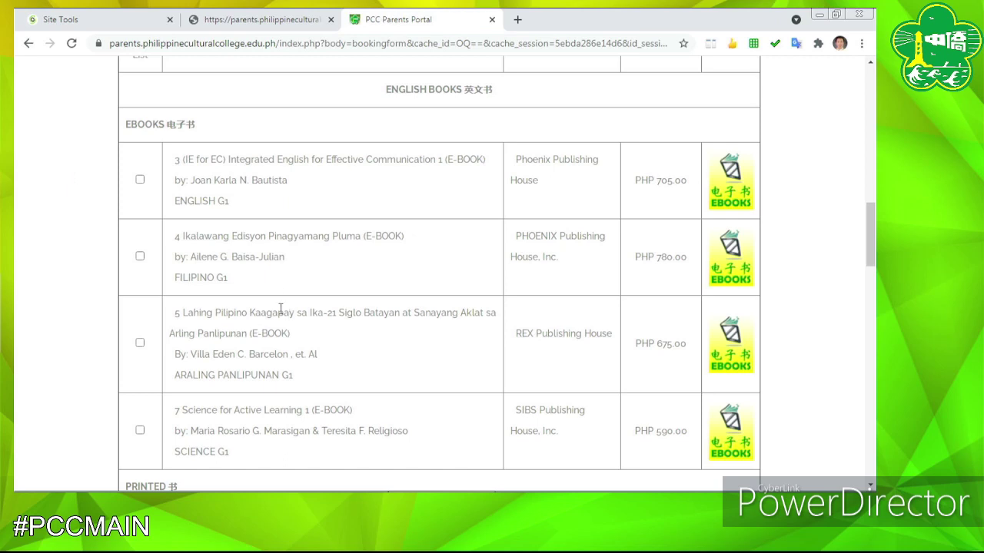
{"action": "scroll", "coordinate": [280, 307], "scroll_direction": "down", "scroll_amount": 1}
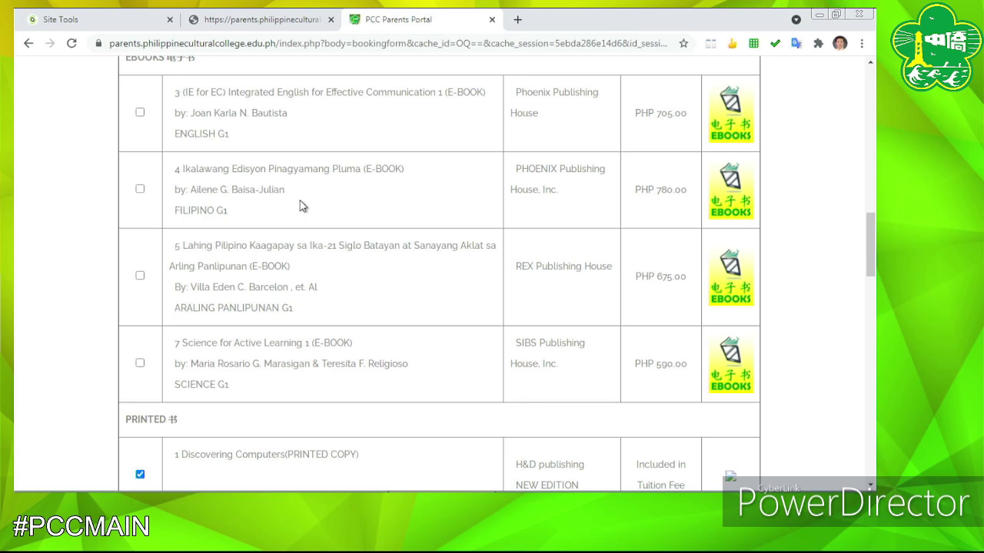
{"action": "scroll", "coordinate": [301, 206], "scroll_direction": "up", "scroll_amount": 1}
{"action": "scroll", "coordinate": [237, 222], "scroll_direction": "down", "scroll_amount": 2}
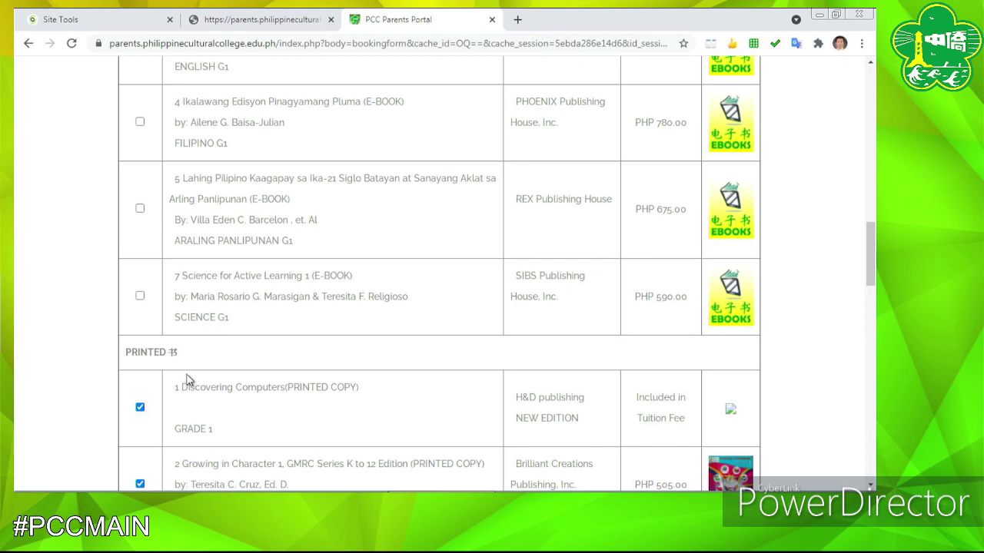
{"action": "scroll", "coordinate": [200, 358], "scroll_direction": "down", "scroll_amount": 3}
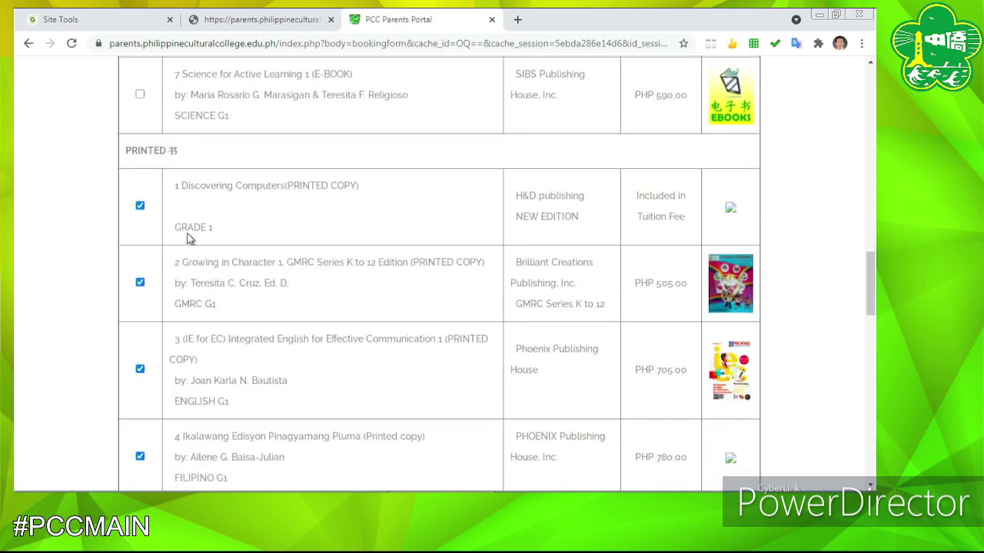
{"action": "scroll", "coordinate": [188, 241], "scroll_direction": "down", "scroll_amount": 1}
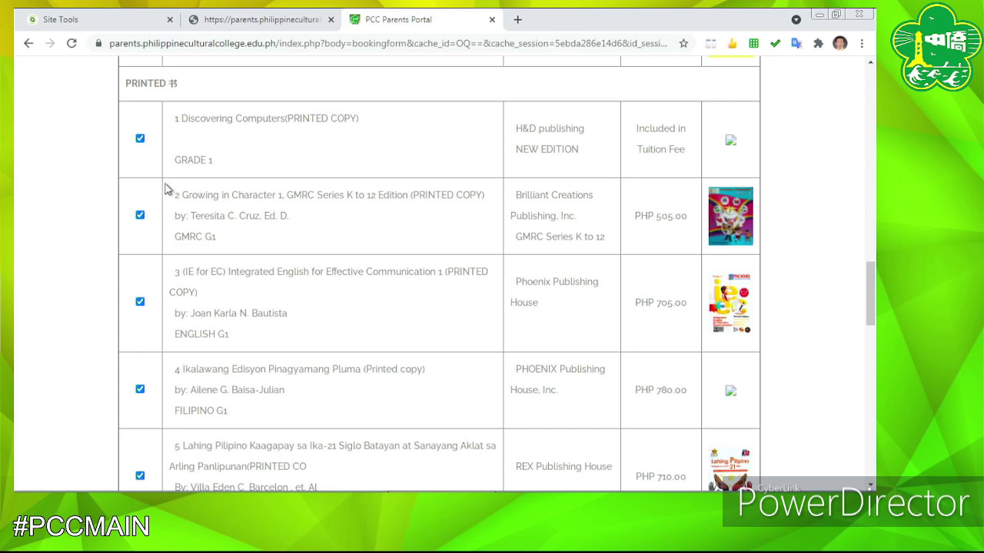
{"action": "scroll", "coordinate": [170, 219], "scroll_direction": "down", "scroll_amount": 3}
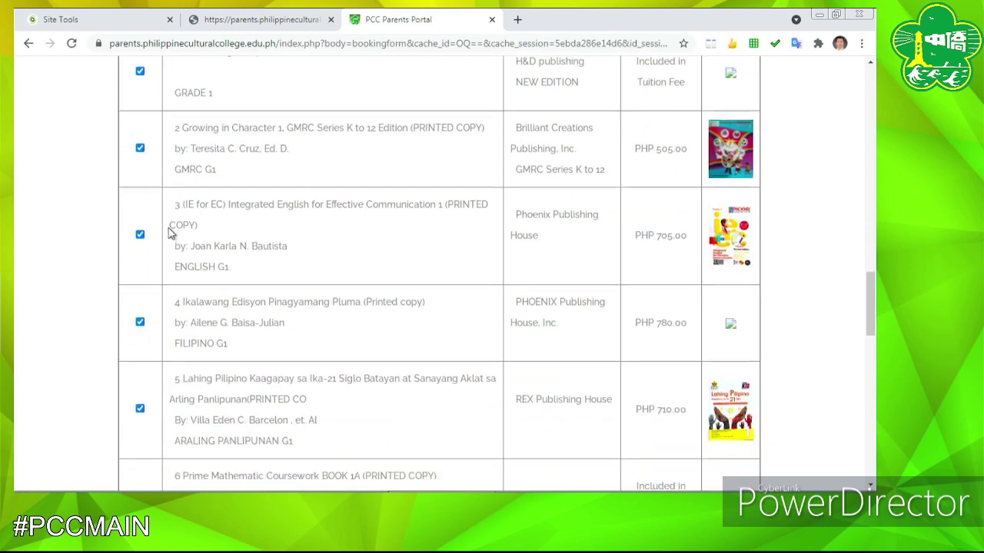
{"action": "scroll", "coordinate": [171, 239], "scroll_direction": "down", "scroll_amount": 2}
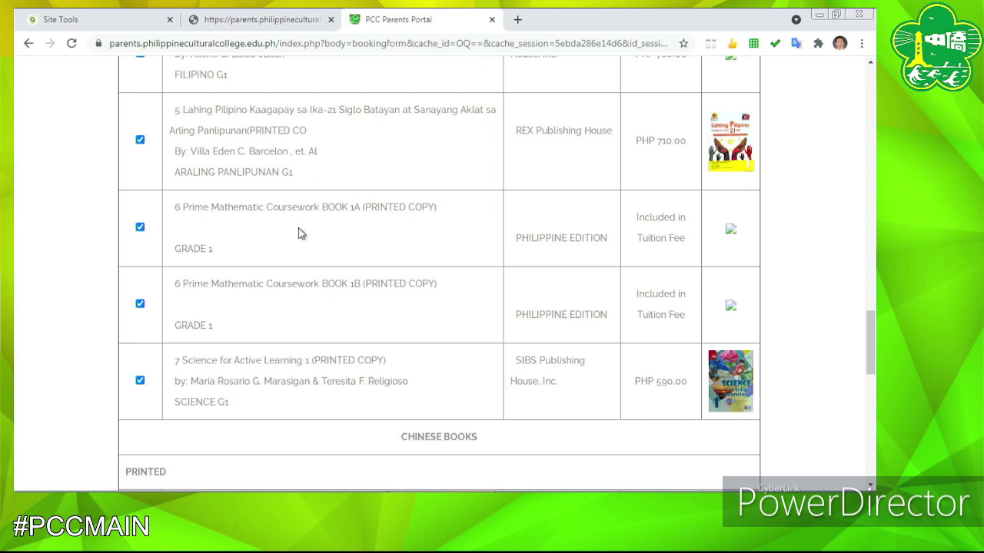
{"action": "scroll", "coordinate": [299, 231], "scroll_direction": "down", "scroll_amount": 3}
{"action": "scroll", "coordinate": [299, 233], "scroll_direction": "up", "scroll_amount": 2}
{"action": "scroll", "coordinate": [300, 233], "scroll_direction": "up", "scroll_amount": 5}
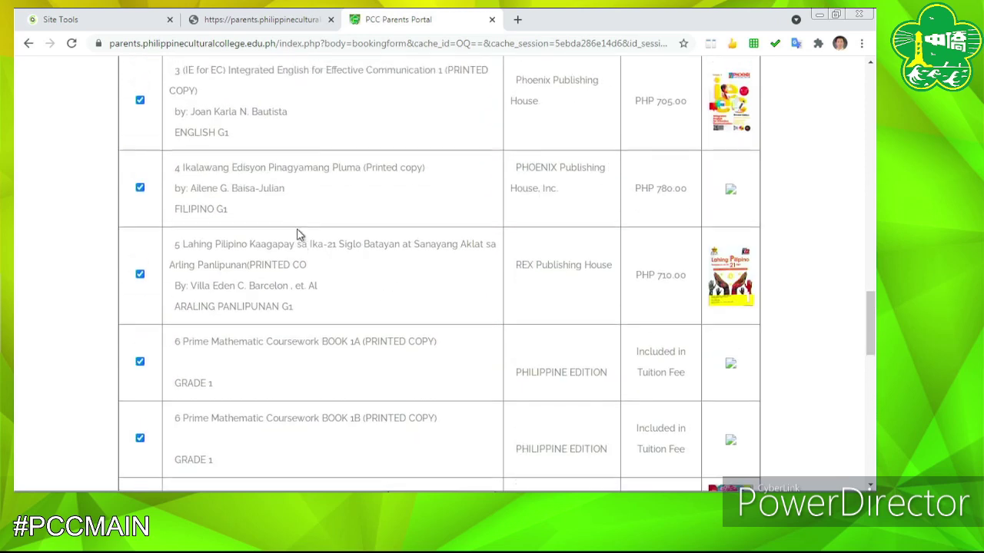
{"action": "scroll", "coordinate": [166, 191], "scroll_direction": "up", "scroll_amount": 2}
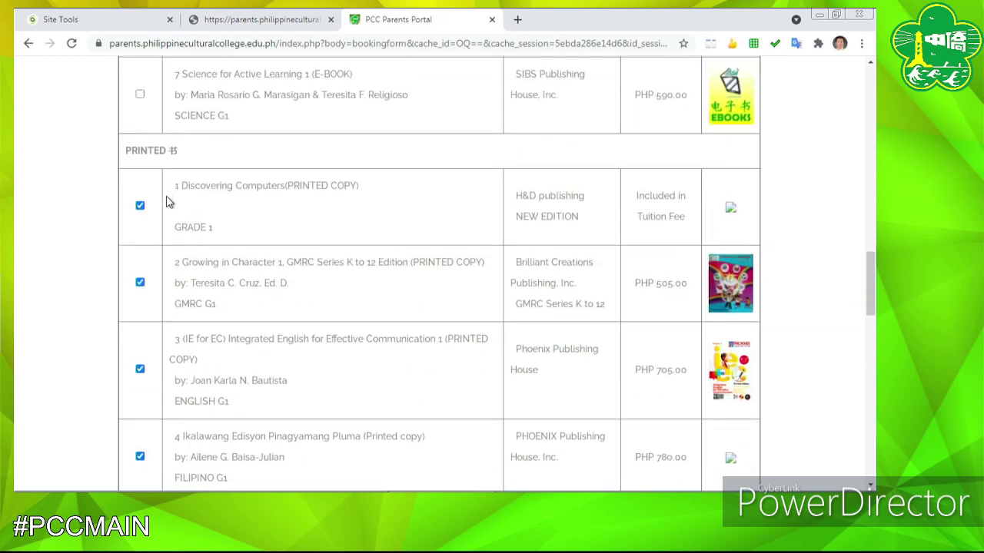
{"action": "scroll", "coordinate": [169, 199], "scroll_direction": "down", "scroll_amount": 10}
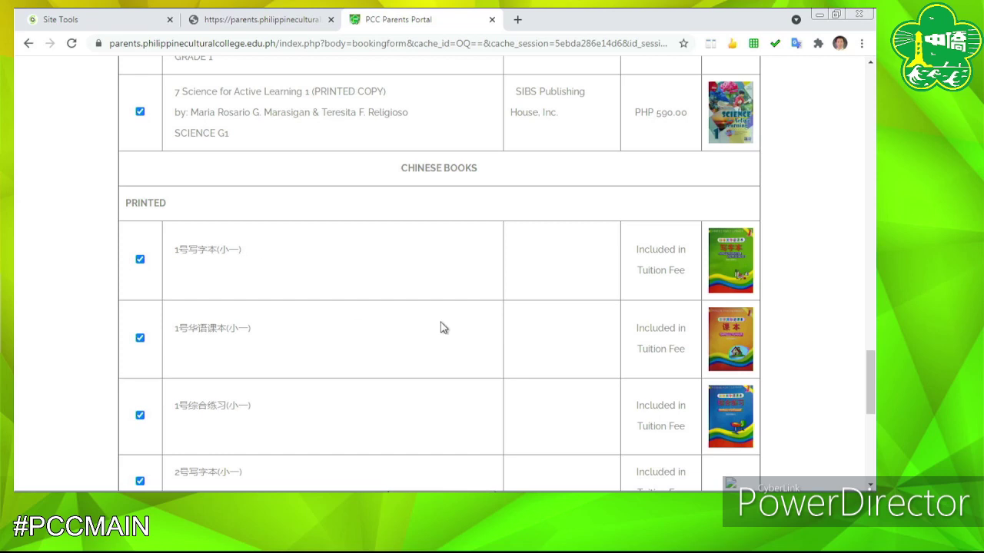
{"action": "left_click_drag", "start_coordinate": [637, 115], "coordinate": [696, 120]}
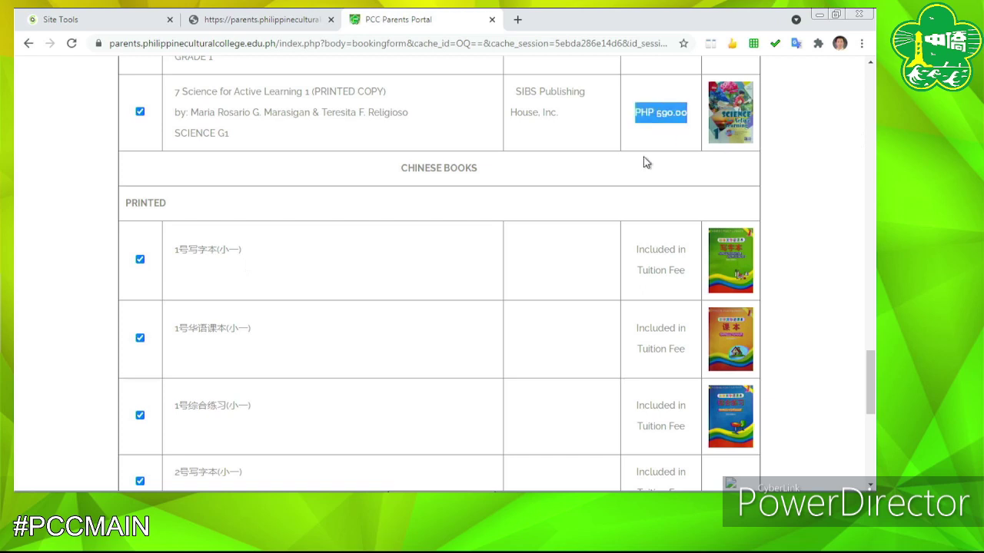
{"action": "scroll", "coordinate": [562, 177], "scroll_direction": "up", "scroll_amount": 5}
{"action": "scroll", "coordinate": [564, 177], "scroll_direction": "down", "scroll_amount": 10}
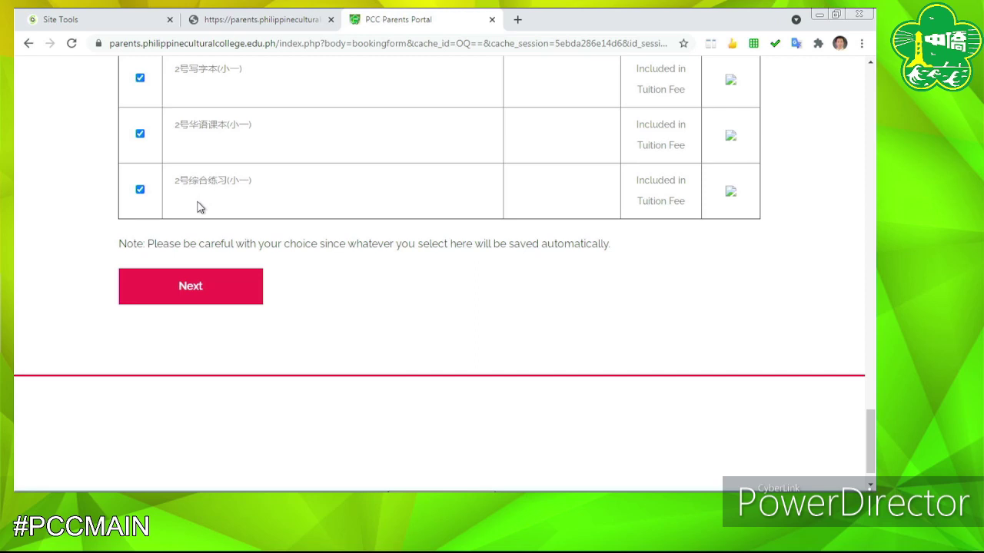
Submit the book order with Next and dismiss the 'Record successfully saved!' alert.
{"action": "left_click", "coordinate": [205, 293]}
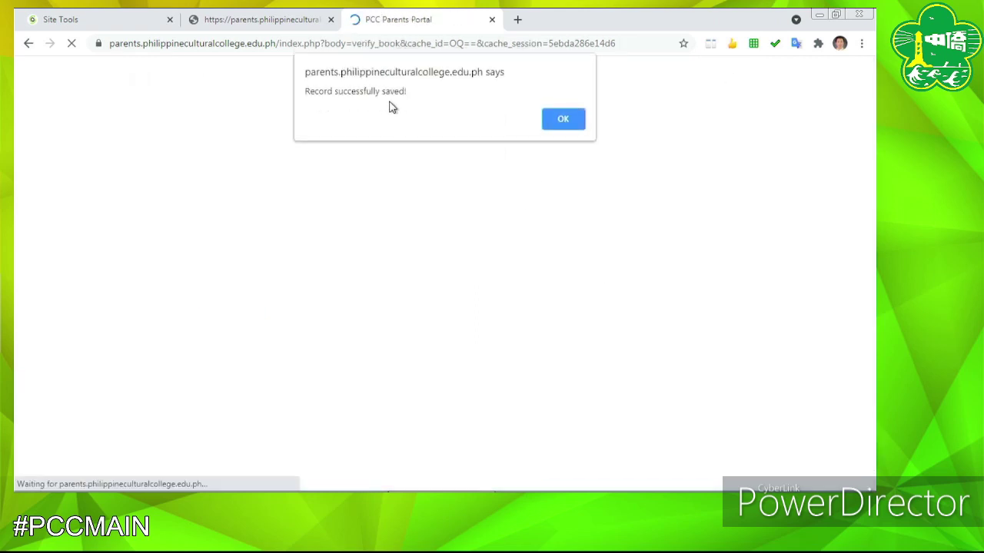
{"action": "left_click", "coordinate": [565, 121]}
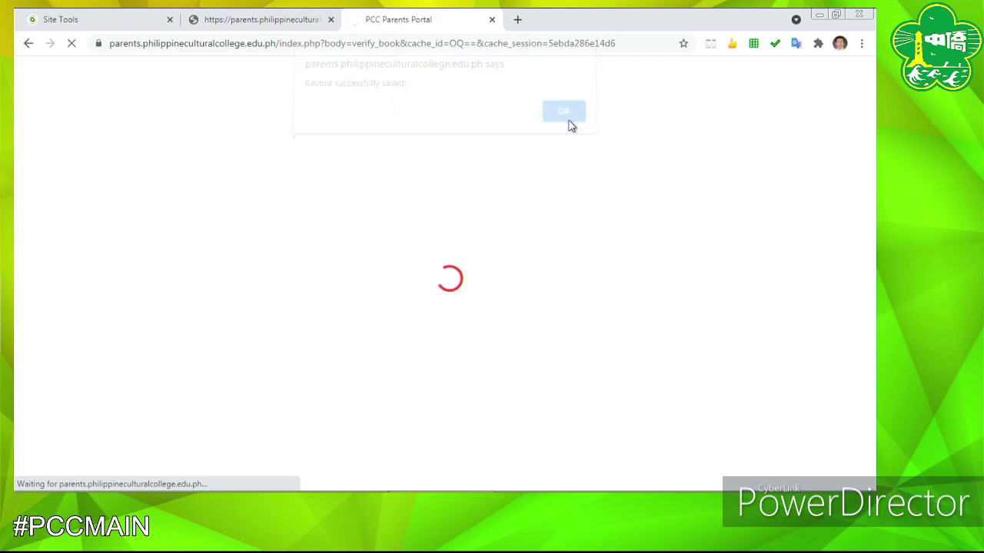
Scroll to the summary table showing the Grade 1 order, status NEW, totalling PHP 3,290.00.
{"action": "scroll", "coordinate": [525, 158], "scroll_direction": "down", "scroll_amount": 7}
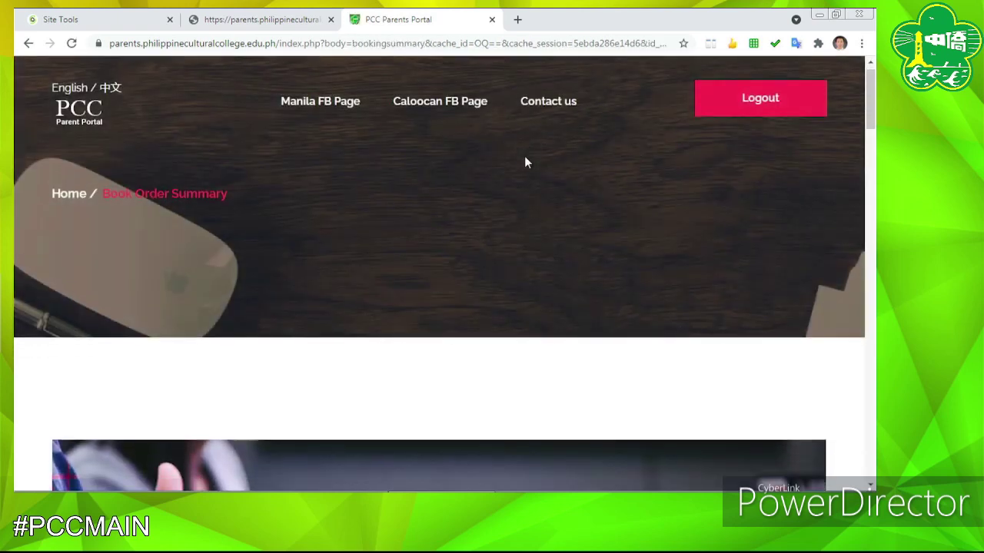
{"action": "scroll", "coordinate": [523, 161], "scroll_direction": "up", "scroll_amount": 2}
{"action": "scroll", "coordinate": [521, 158], "scroll_direction": "down", "scroll_amount": 1}
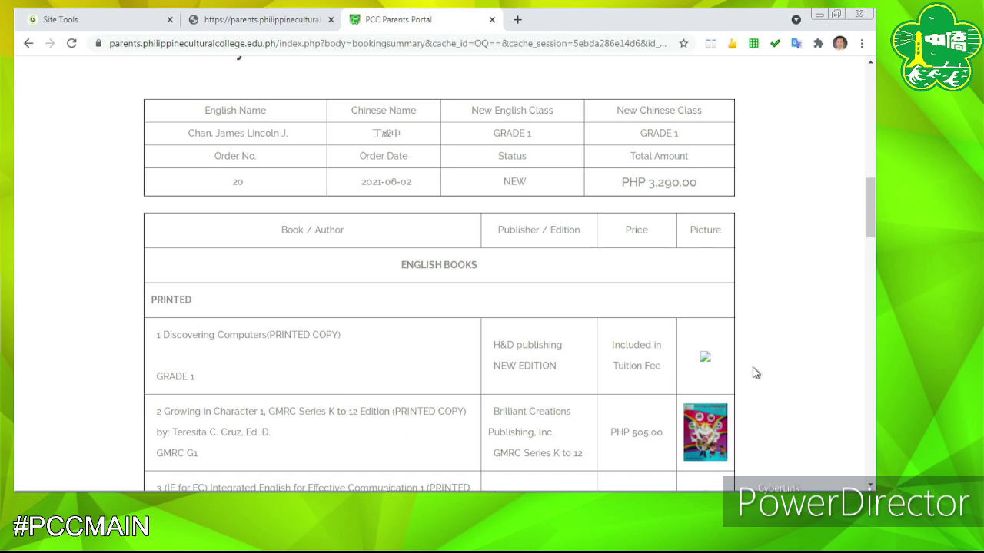
Scroll to the Book Order Summary and highlight the PHP 3,290.00 total, 2021-06-02 date and order number 20.
{"action": "mouse_move", "coordinate": [870, 207]}
{"action": "left_mouse_down"}
{"action": "mouse_move", "coordinate": [872, 364]}
{"action": "mouse_move", "coordinate": [871, 208]}
{"action": "left_mouse_up"}
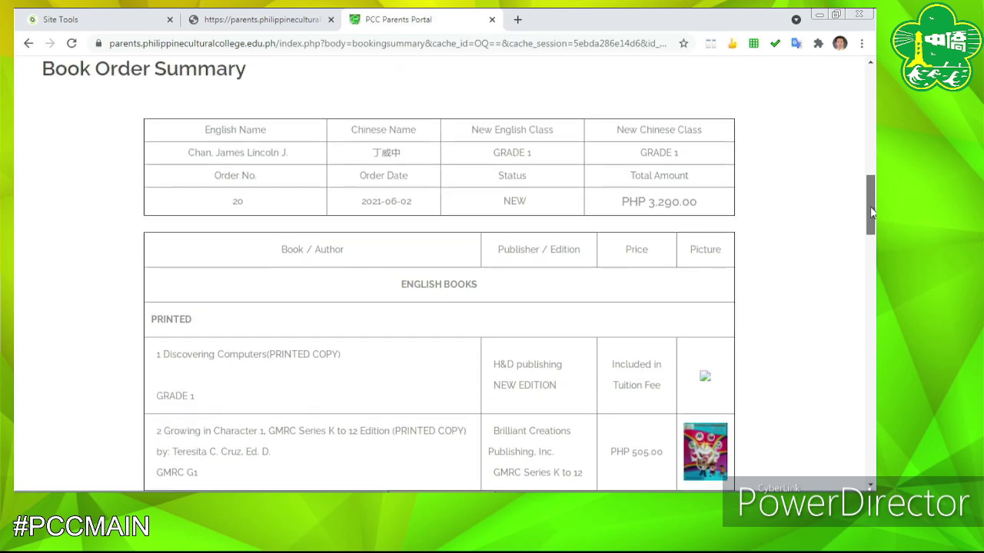
{"action": "left_click_drag", "start_coordinate": [870, 206], "coordinate": [870, 205]}
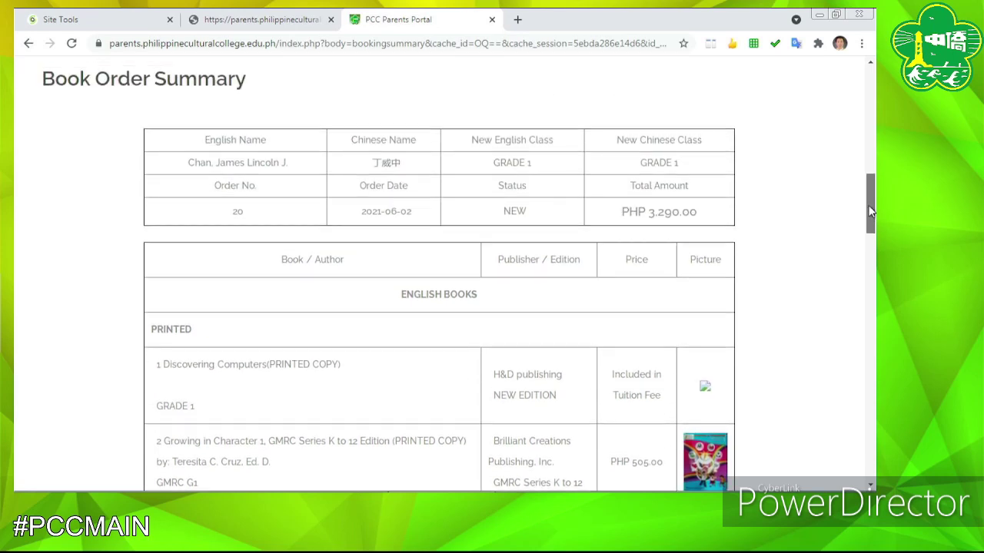
{"action": "left_click_drag", "start_coordinate": [627, 210], "coordinate": [716, 213]}
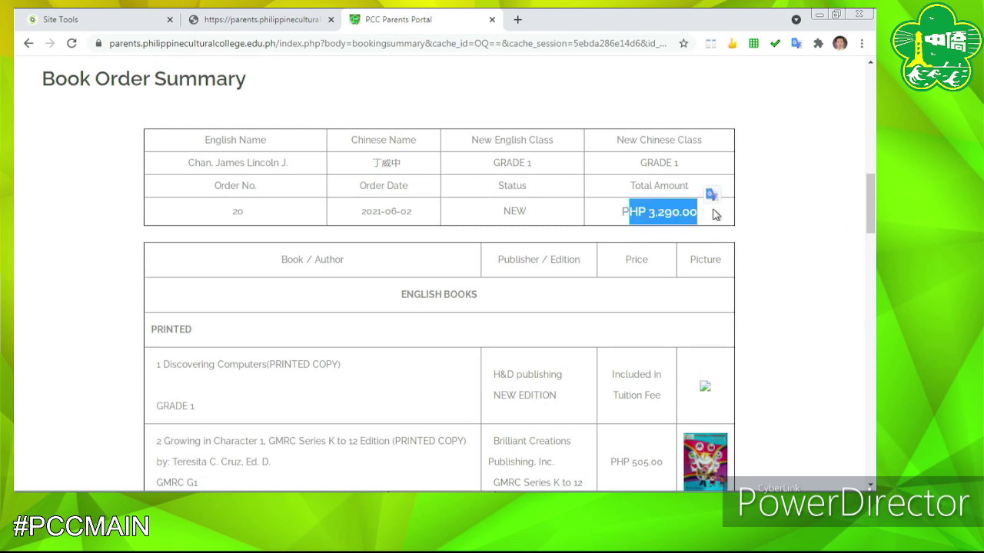
{"action": "left_click", "coordinate": [763, 206]}
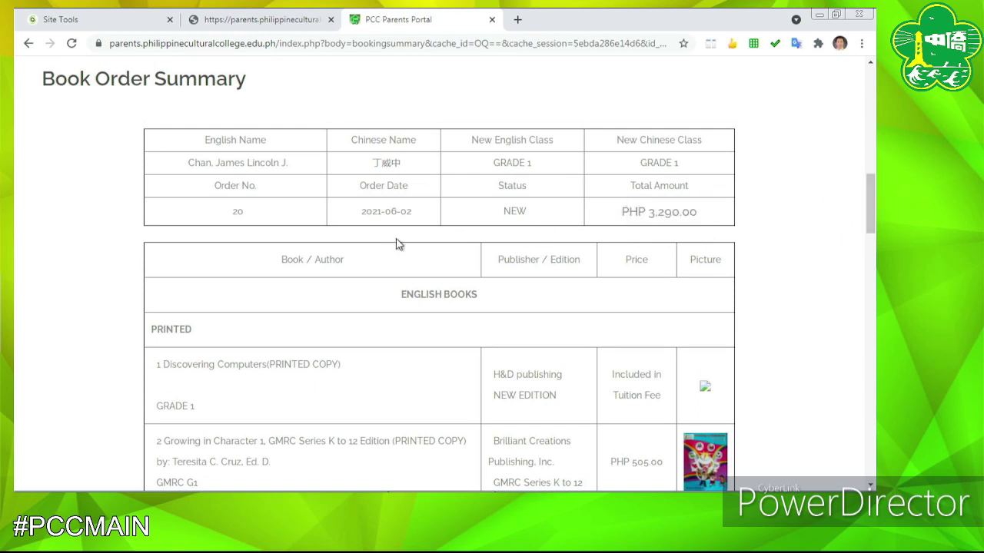
{"action": "left_click_drag", "start_coordinate": [425, 215], "coordinate": [346, 219]}
{"action": "left_click_drag", "start_coordinate": [259, 222], "coordinate": [230, 214]}
{"action": "left_click", "coordinate": [250, 215]}
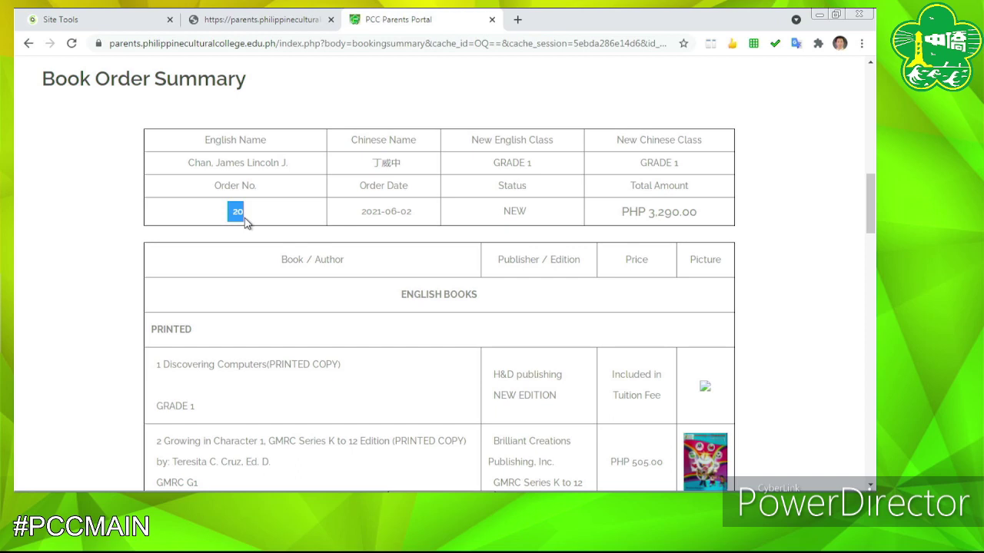
{"action": "left_click_drag", "start_coordinate": [872, 204], "coordinate": [873, 217]}
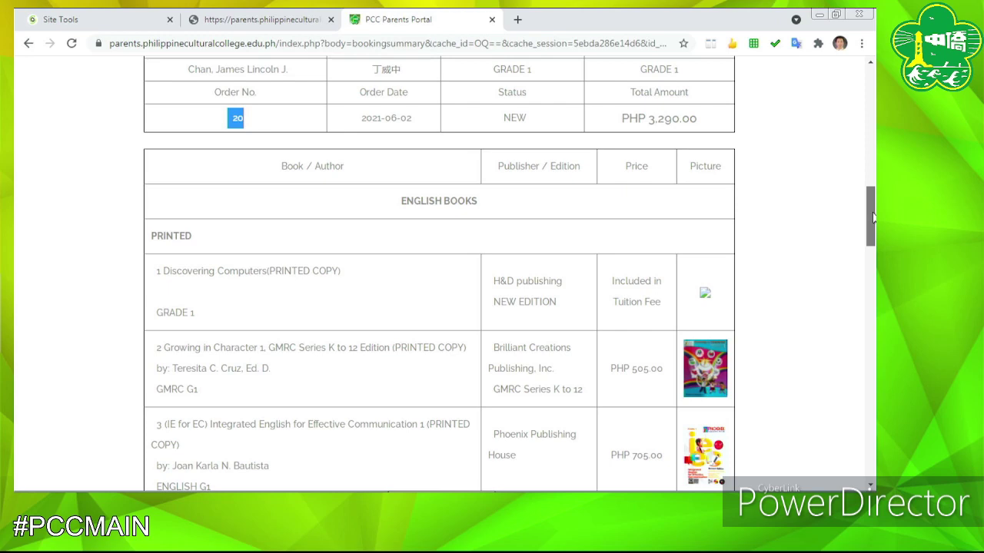
{"action": "left_click_drag", "start_coordinate": [873, 217], "coordinate": [872, 217]}
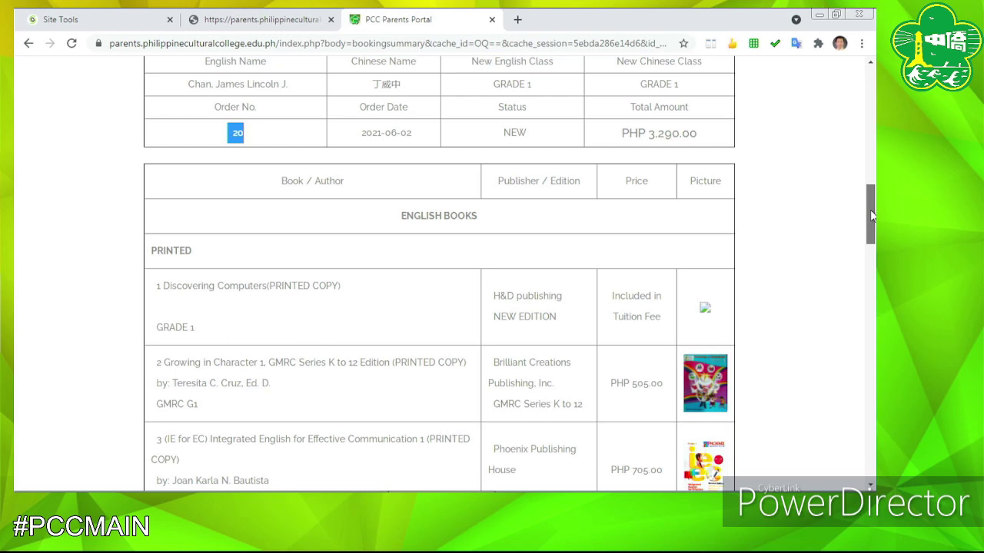
{"action": "left_click_drag", "start_coordinate": [872, 217], "coordinate": [872, 220]}
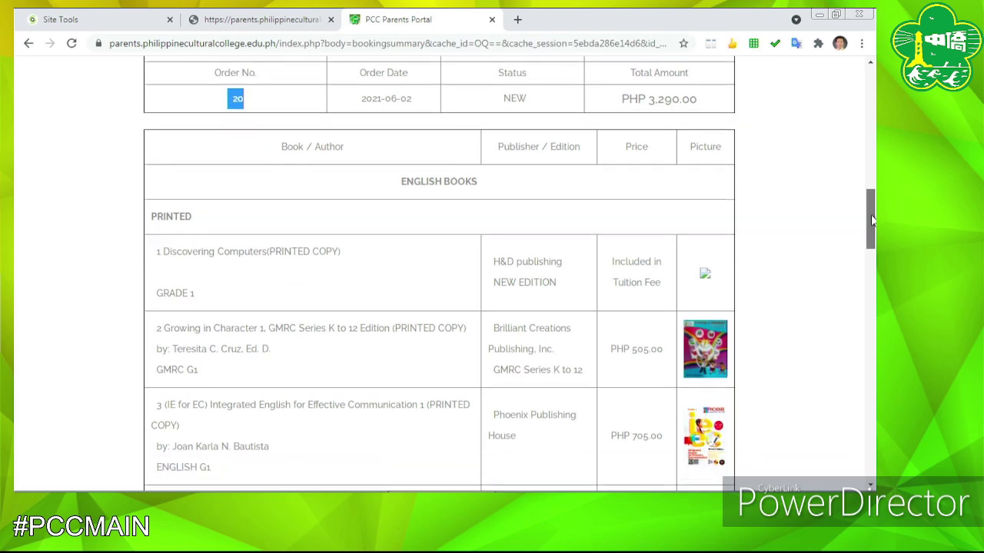
{"action": "left_click_drag", "start_coordinate": [870, 215], "coordinate": [869, 217]}
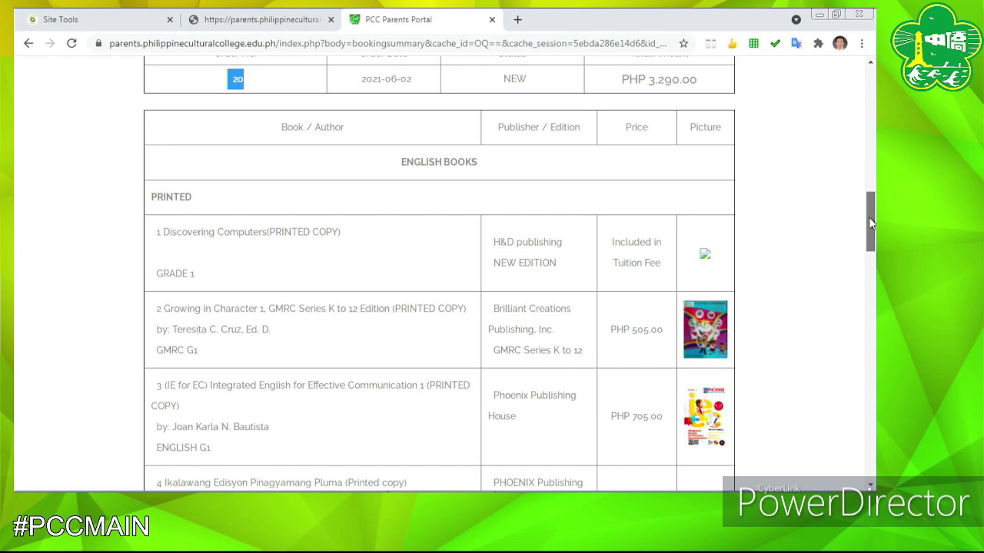
{"action": "mouse_move", "coordinate": [868, 217]}
{"action": "left_mouse_down"}
{"action": "mouse_move", "coordinate": [869, 197]}
{"action": "mouse_move", "coordinate": [873, 206]}
{"action": "left_mouse_up"}
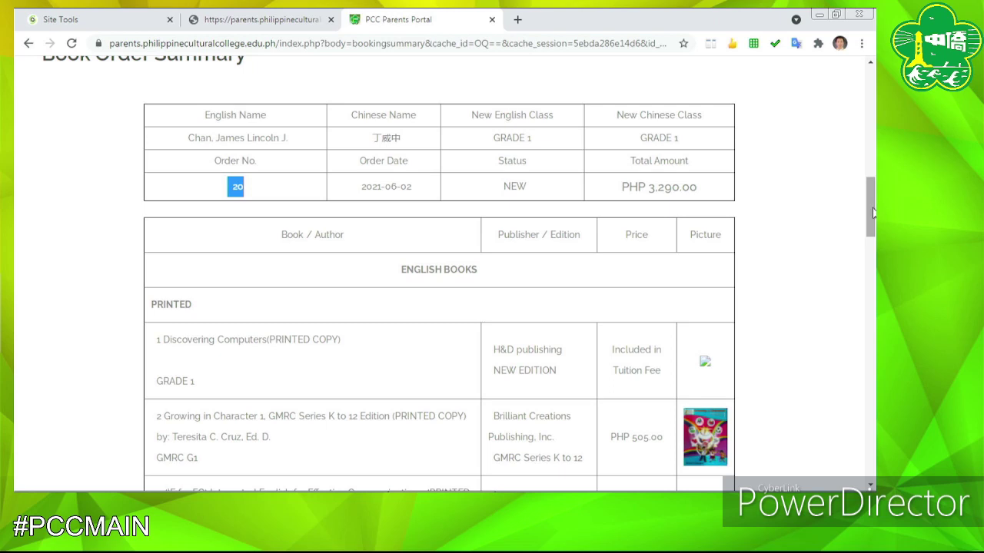
{"action": "left_click_drag", "start_coordinate": [871, 207], "coordinate": [867, 326]}
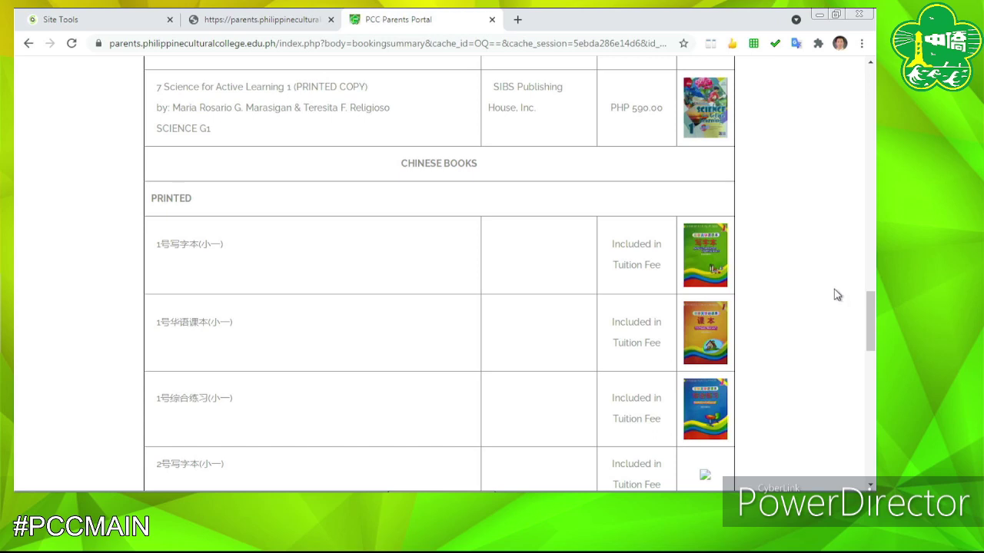
Scroll past the English book list down to the Delivery Options and Complete Order section.
{"action": "left_click_drag", "start_coordinate": [871, 319], "coordinate": [871, 227]}
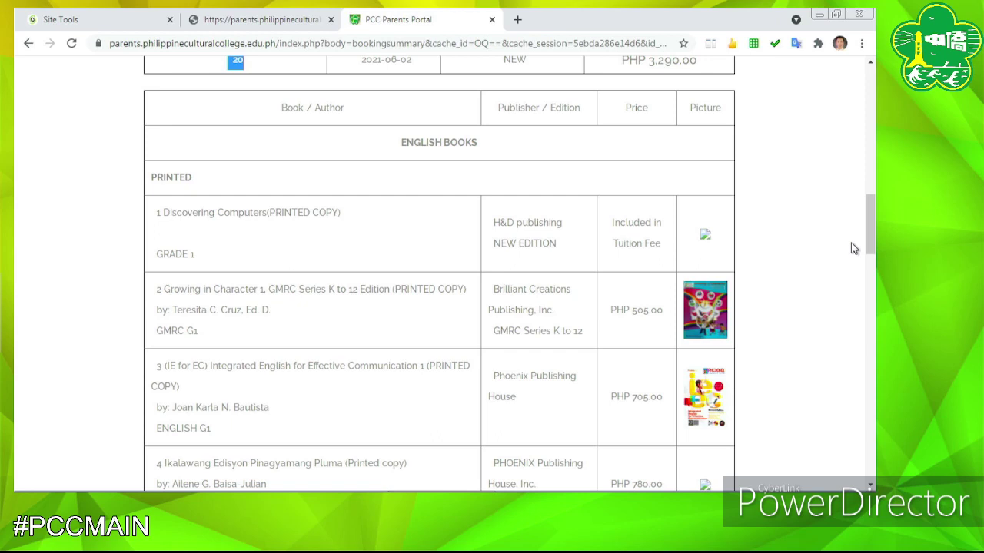
{"action": "left_click_drag", "start_coordinate": [872, 239], "coordinate": [873, 436]}
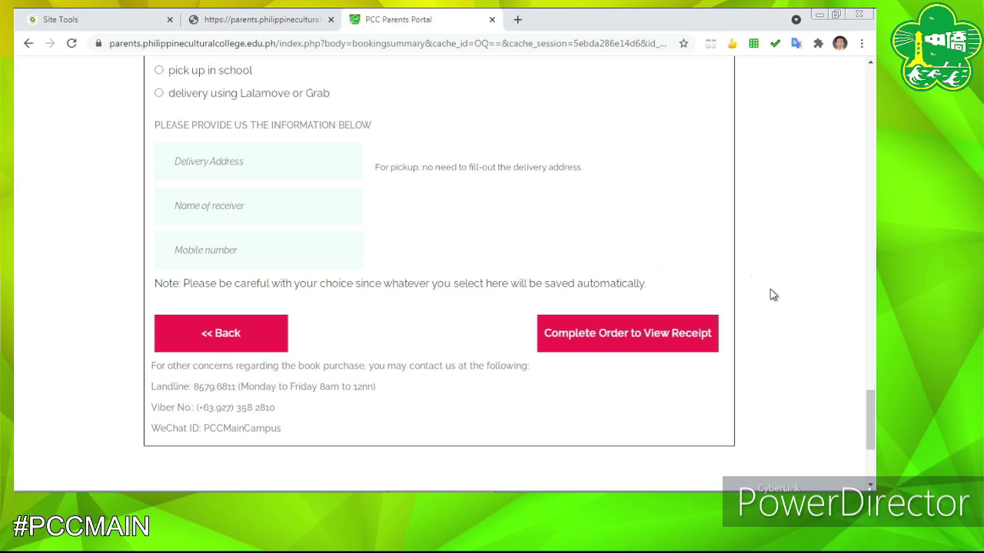
{"action": "mouse_move", "coordinate": [869, 407]}
{"action": "left_mouse_down"}
{"action": "mouse_move", "coordinate": [869, 392]}
{"action": "mouse_move", "coordinate": [868, 419]}
{"action": "mouse_move", "coordinate": [865, 404]}
{"action": "left_mouse_up"}
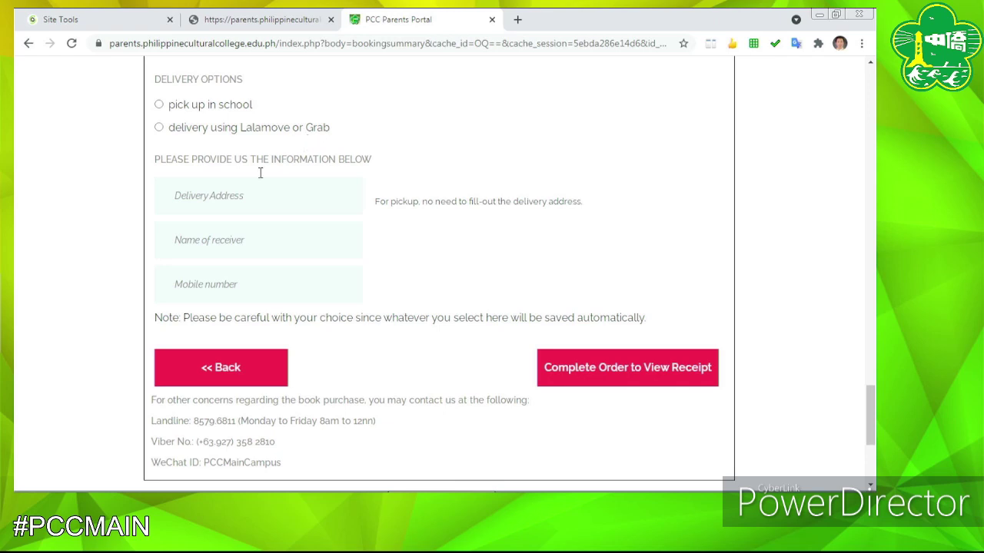
{"action": "left_click", "coordinate": [210, 197]}
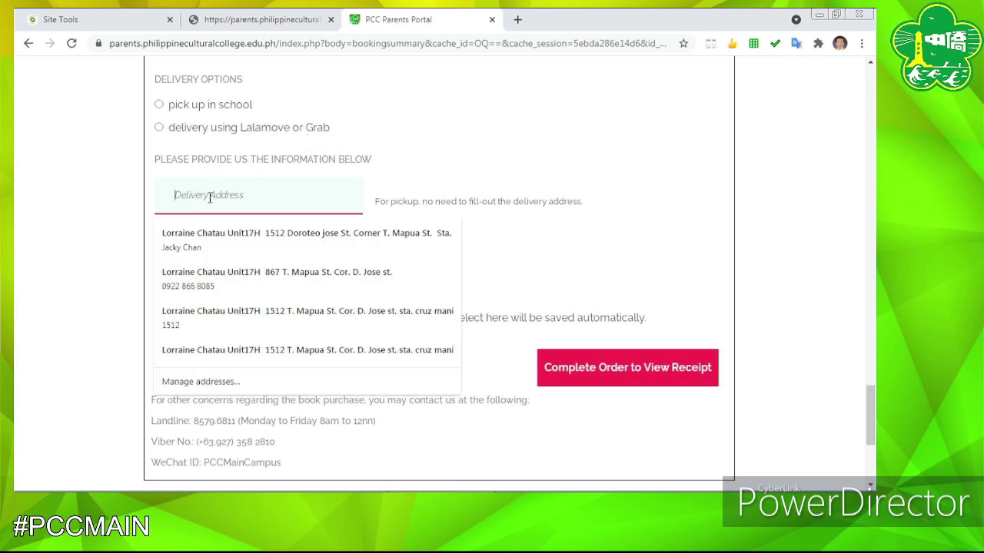
{"action": "left_click", "coordinate": [396, 171]}
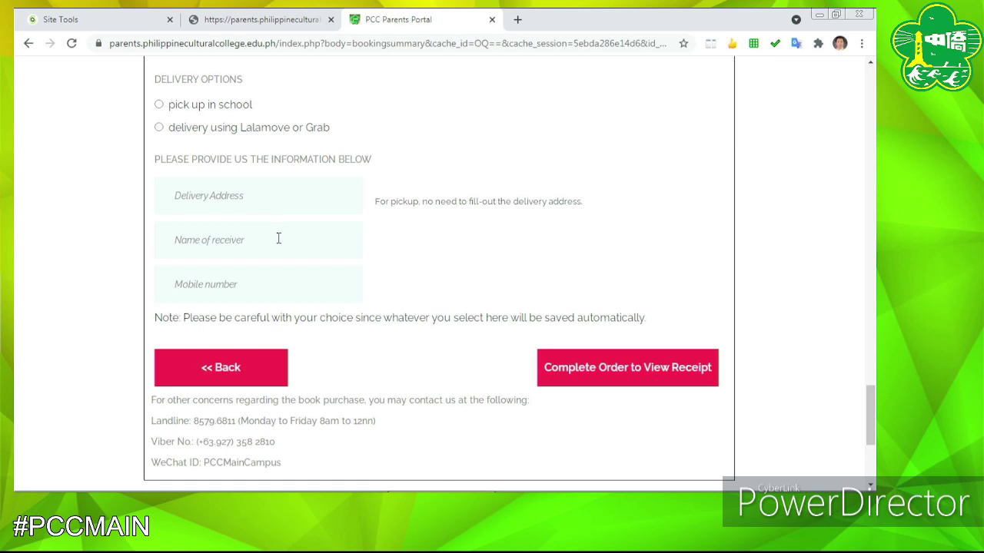
{"action": "left_click", "coordinate": [276, 238]}
{"action": "left_click", "coordinate": [374, 242]}
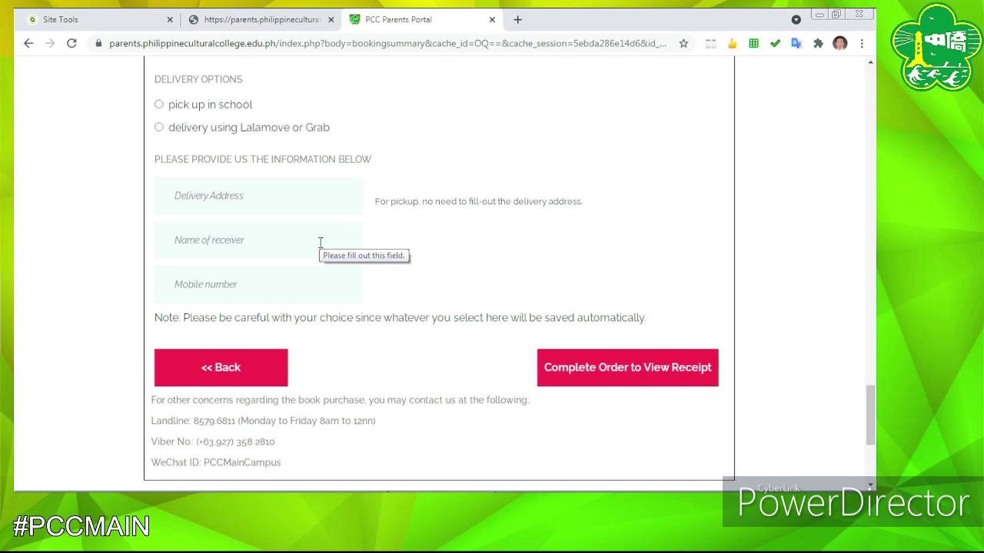
{"action": "left_click", "coordinate": [281, 293]}
{"action": "left_click", "coordinate": [455, 263]}
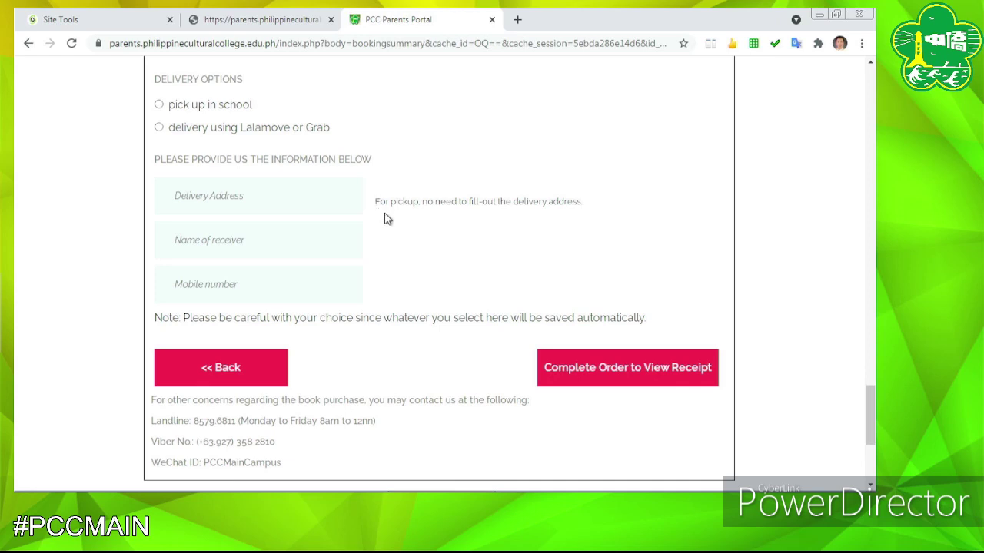
Review the payment options, then select 'pick up in school' as the delivery option.
{"action": "scroll", "coordinate": [384, 218], "scroll_direction": "up", "scroll_amount": 4}
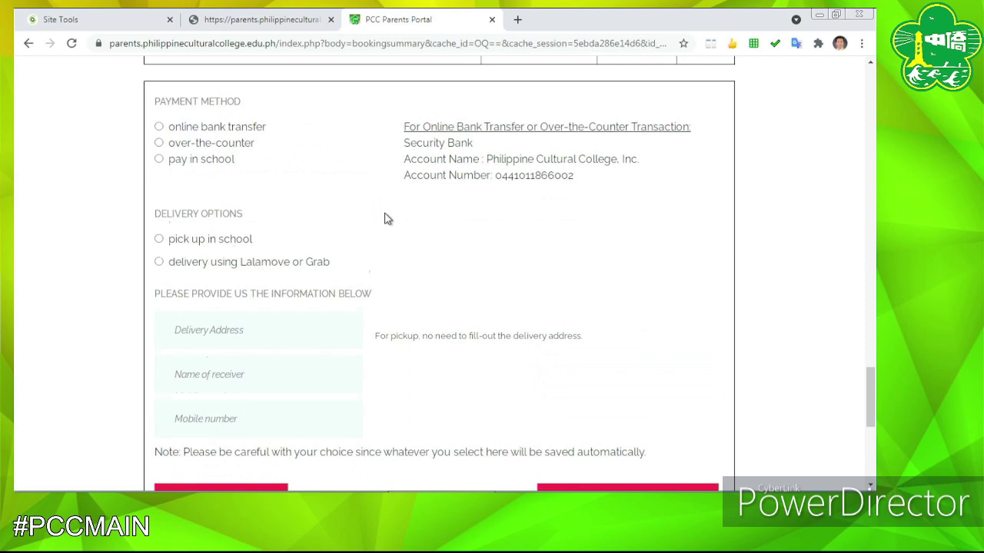
{"action": "scroll", "coordinate": [381, 229], "scroll_direction": "down", "scroll_amount": 4}
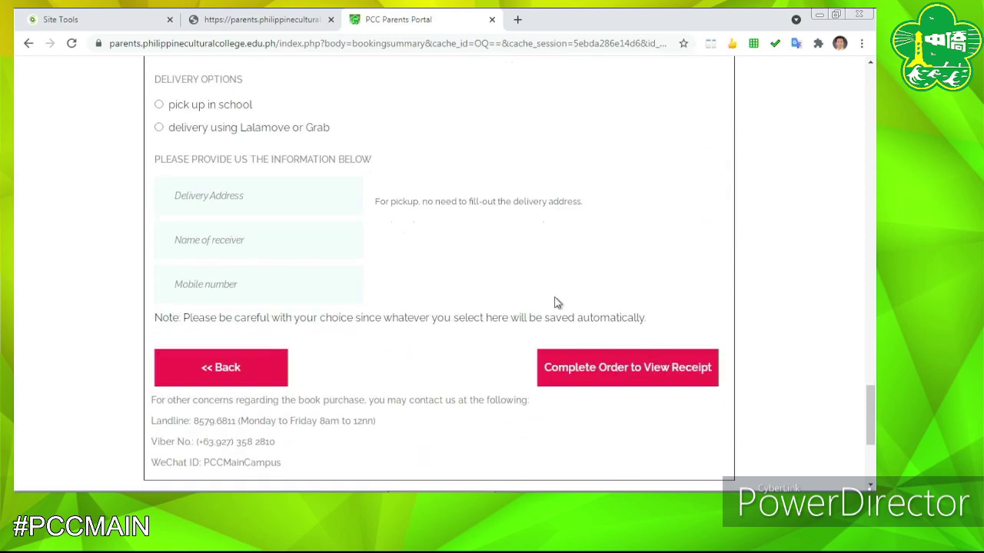
{"action": "scroll", "coordinate": [554, 303], "scroll_direction": "up", "scroll_amount": 1}
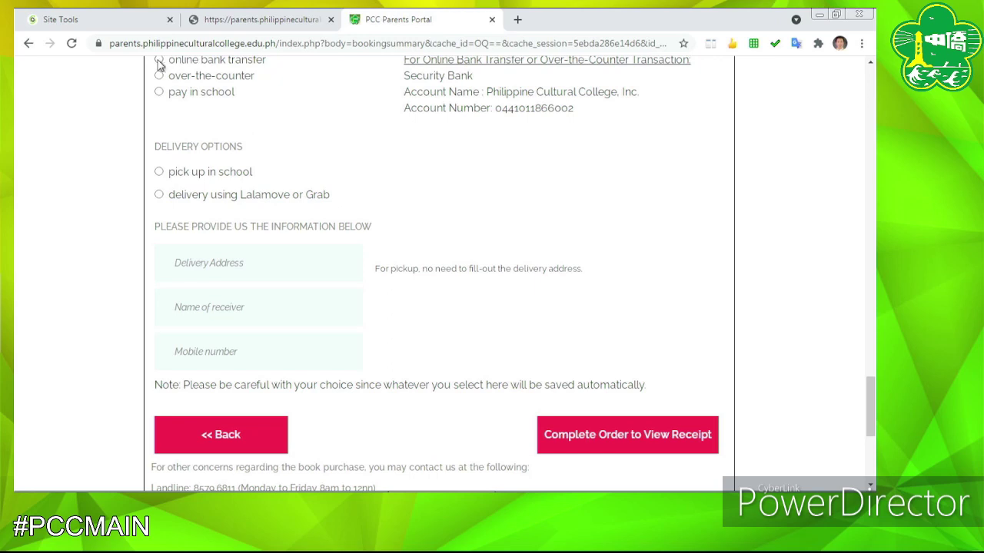
{"action": "scroll", "coordinate": [240, 185], "scroll_direction": "down", "scroll_amount": 1}
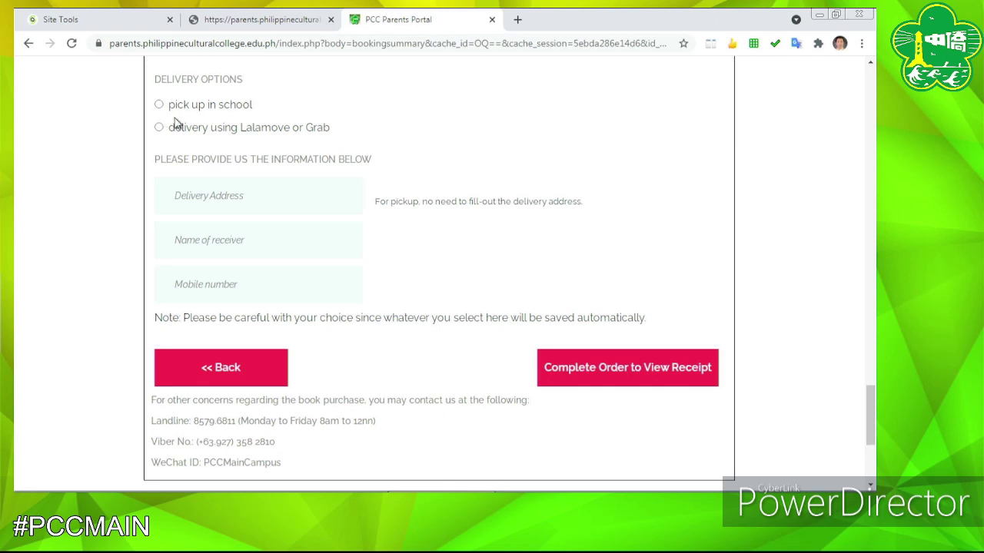
{"action": "left_click", "coordinate": [159, 105]}
Enter the receiver's full name in the required receiver name field.
{"action": "left_click", "coordinate": [644, 375]}
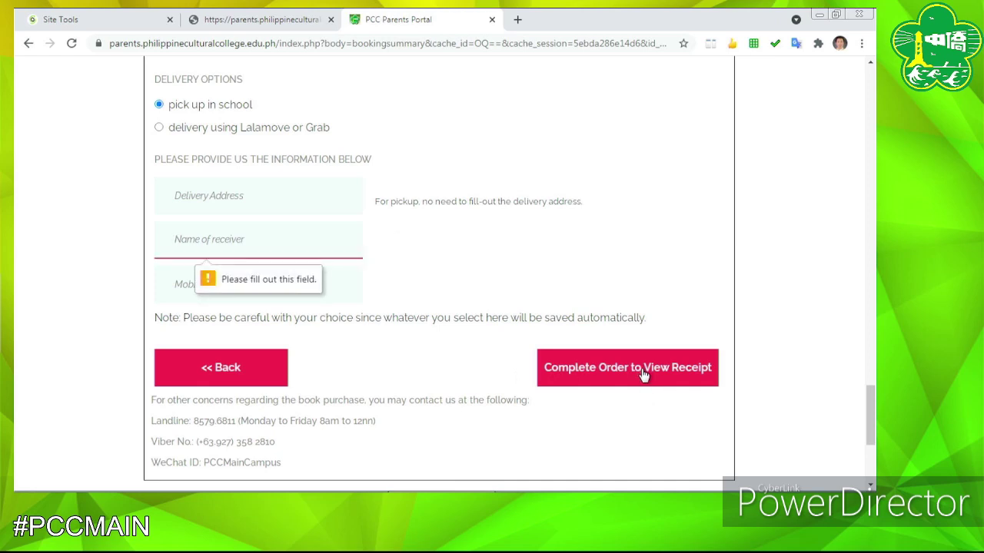
{"action": "left_click", "coordinate": [226, 242]}
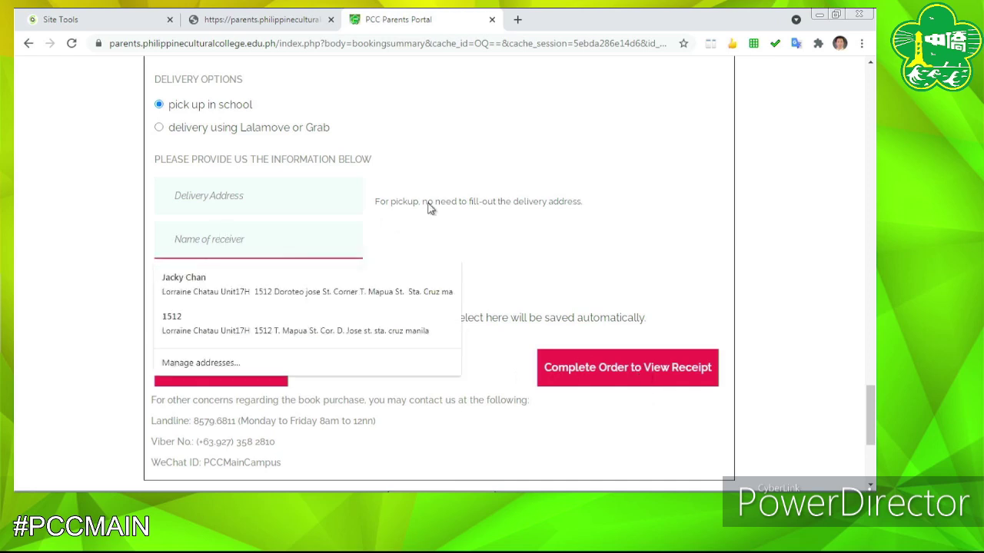
{"action": "left_click", "coordinate": [457, 248]}
{"action": "left_click", "coordinate": [245, 241]}
{"action": "type", "text": "JAcky"}
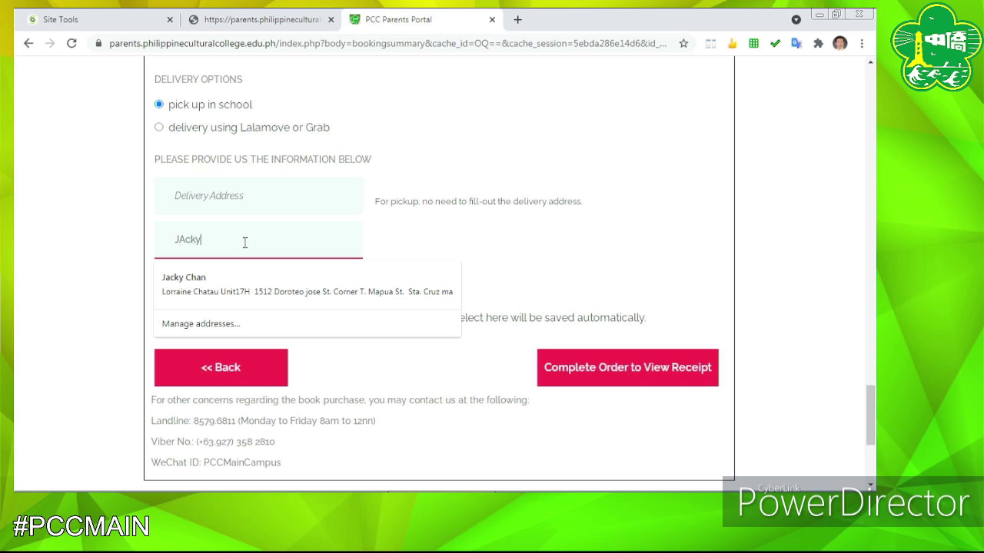
{"action": "key", "text": "BackSpace"}
{"action": "key", "text": "BackSpace"}
{"action": "key", "text": "BackSpace"}
{"action": "type", "text": "CKY CHAN"}
Fill the mobile number and delivery address from the saved autofill entry.
{"action": "left_click", "coordinate": [430, 252]}
{"action": "left_click", "coordinate": [226, 286]}
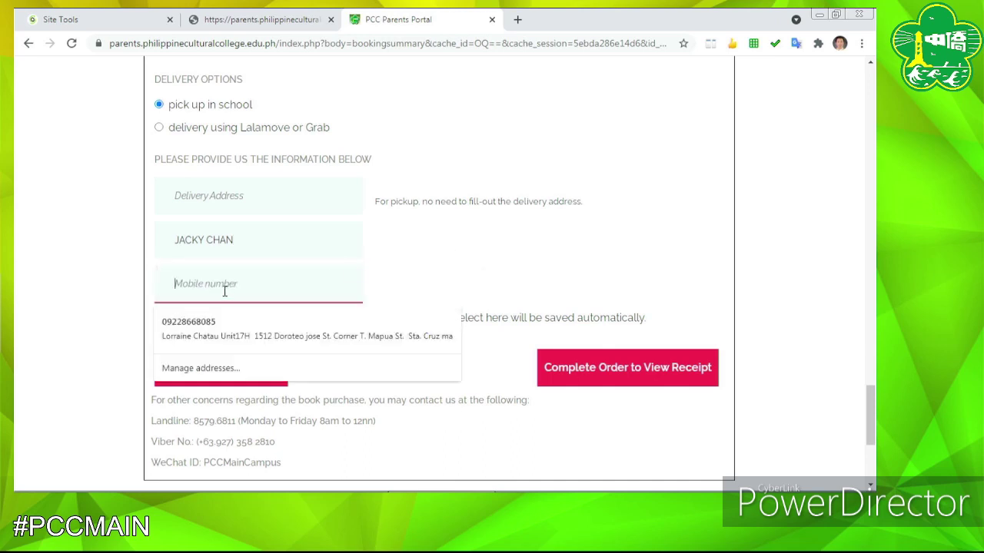
{"action": "left_click", "coordinate": [212, 323]}
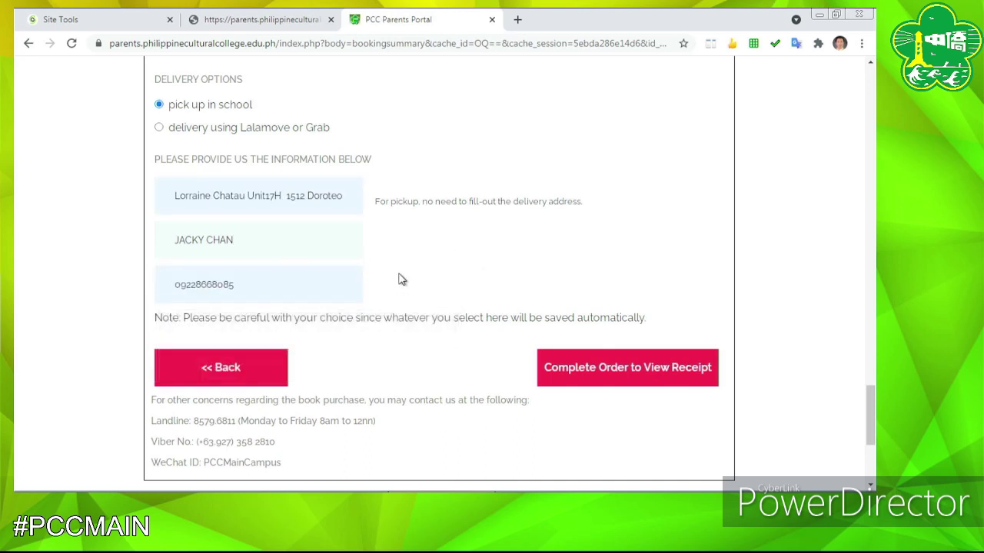
Complete the order to view the receipt and acknowledge the 'Record successfully saved!' alert.
{"action": "left_click", "coordinate": [597, 368]}
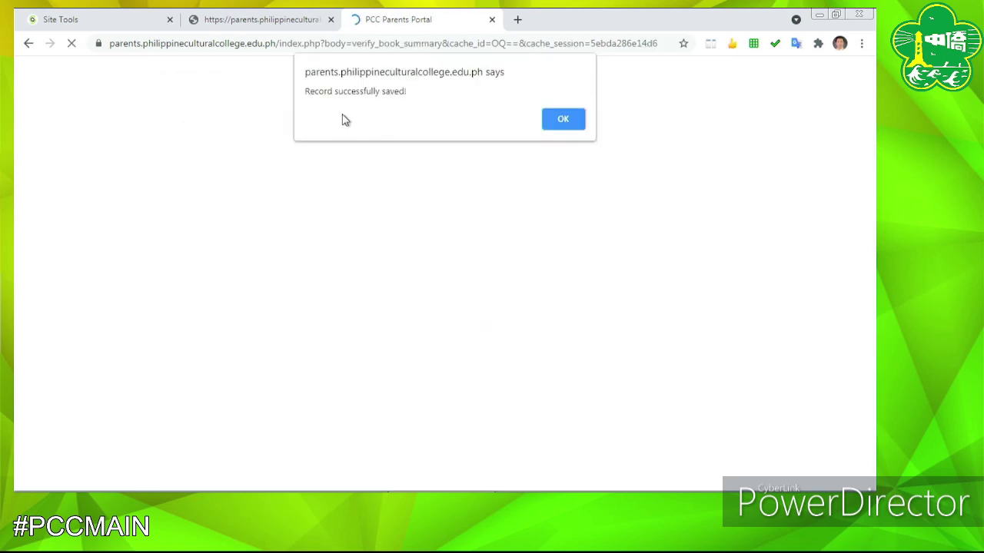
{"action": "left_click", "coordinate": [561, 116]}
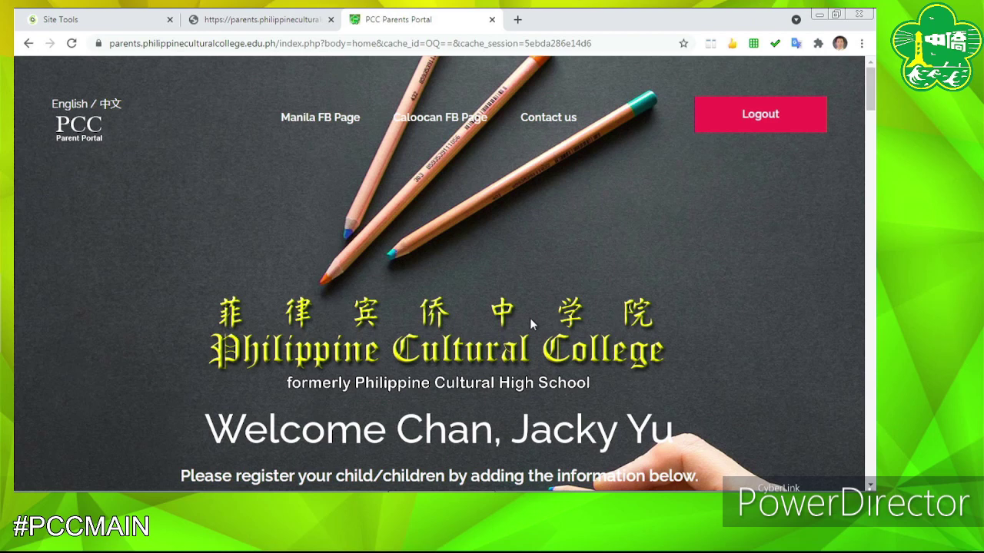
{"action": "scroll", "coordinate": [534, 346], "scroll_direction": "down", "scroll_amount": 10}
Open 'Upload Deposit Slip of Book Receipt (1 picture only)' from the student card on the home page.
{"action": "scroll", "coordinate": [535, 350], "scroll_direction": "down", "scroll_amount": 20}
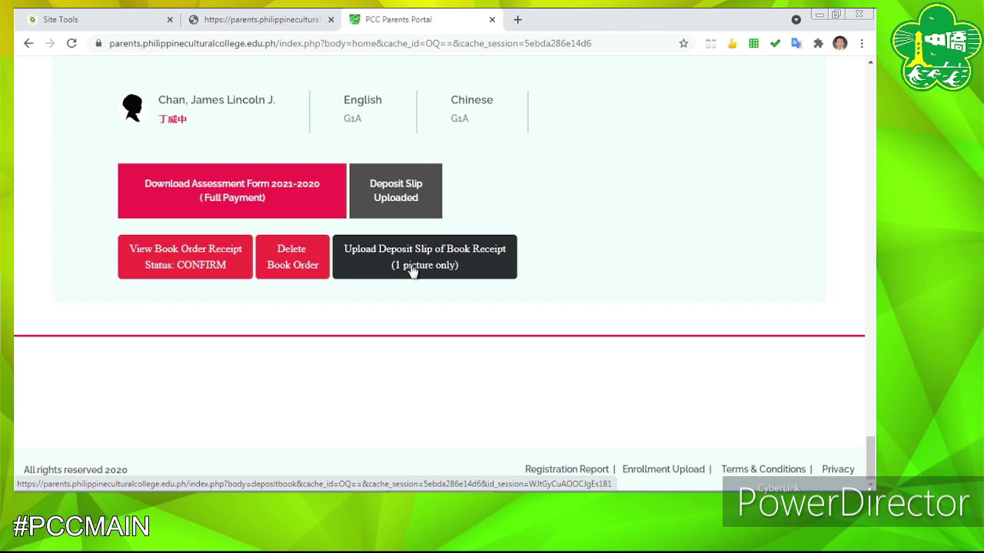
{"action": "left_click", "coordinate": [438, 265]}
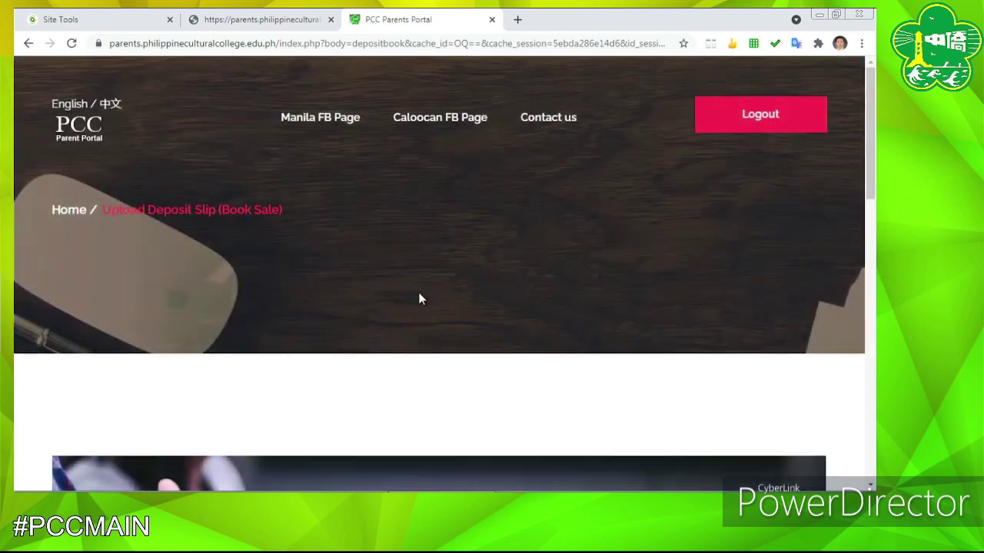
Confirm Security Bank as the 'Deposited to' account and review the 3290.00 amount.
{"action": "scroll", "coordinate": [411, 323], "scroll_direction": "down", "scroll_amount": 8}
{"action": "scroll", "coordinate": [410, 325], "scroll_direction": "up", "scroll_amount": 3}
{"action": "scroll", "coordinate": [385, 319], "scroll_direction": "down", "scroll_amount": 1}
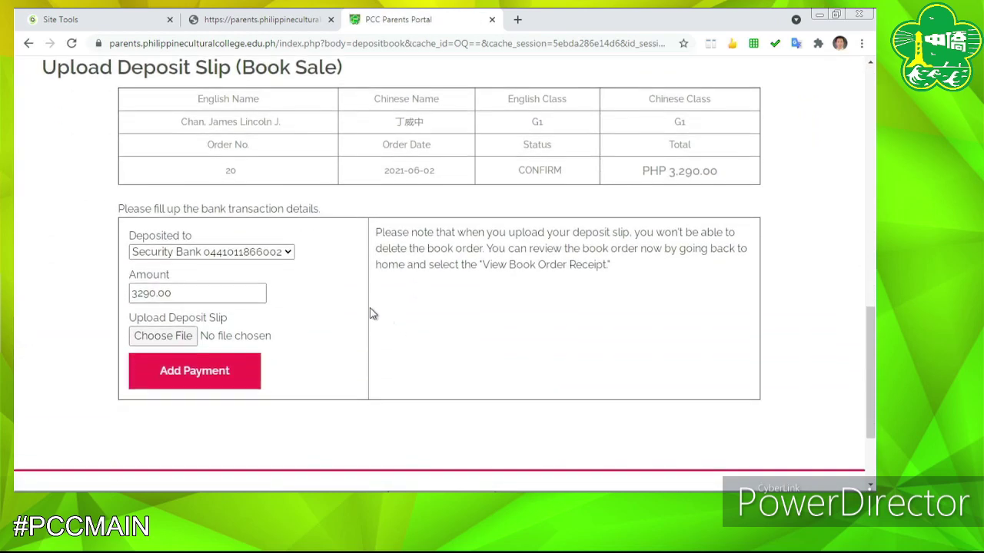
{"action": "left_click", "coordinate": [273, 252]}
{"action": "left_click", "coordinate": [273, 252]}
{"action": "left_click_drag", "start_coordinate": [186, 289], "coordinate": [88, 289]}
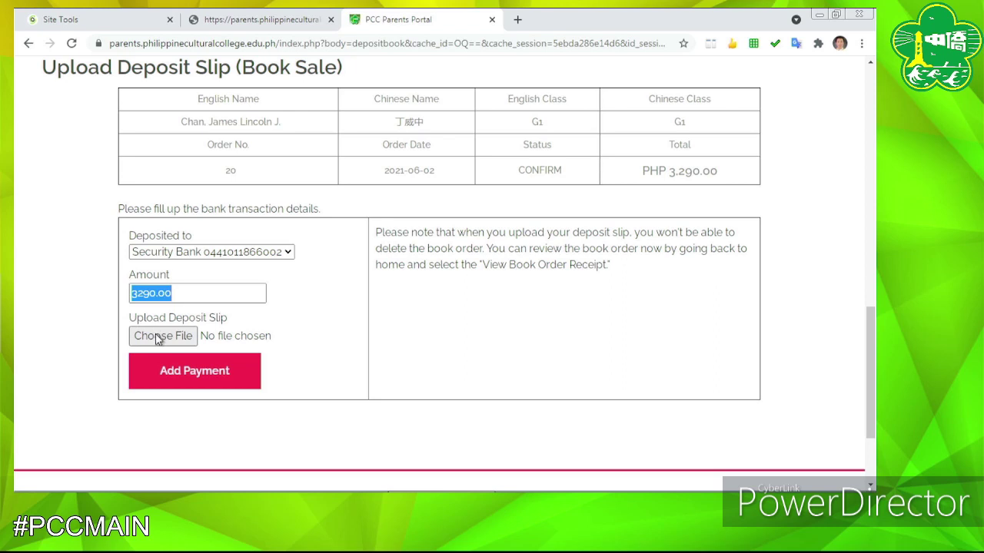
Submit the deposit with Add Payment so the student page shows Deposit Slip Uploaded.
{"action": "left_click", "coordinate": [196, 373]}
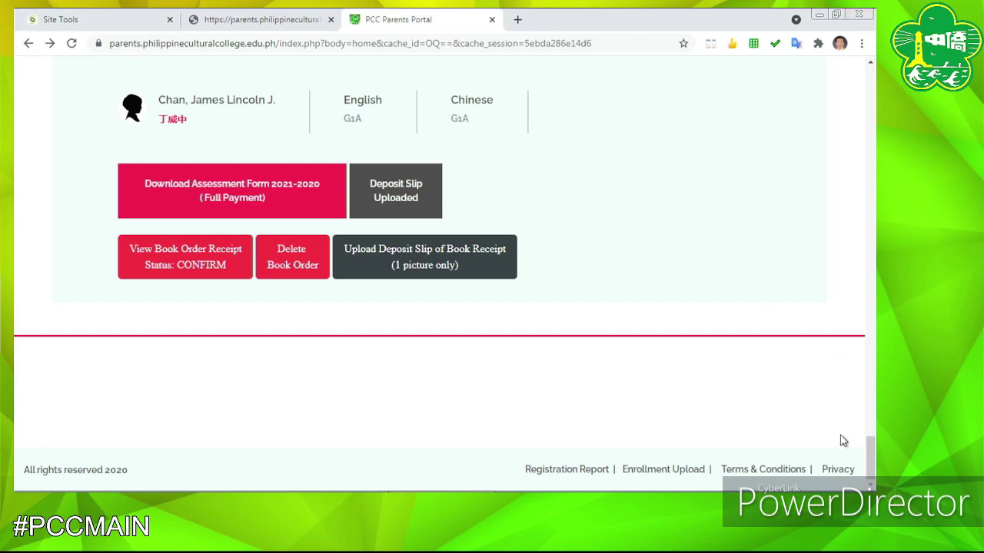
{"action": "mouse_move", "coordinate": [871, 458]}
{"action": "left_mouse_down"}
{"action": "mouse_move", "coordinate": [870, 403]}
{"action": "mouse_move", "coordinate": [870, 448]}
{"action": "left_mouse_up"}
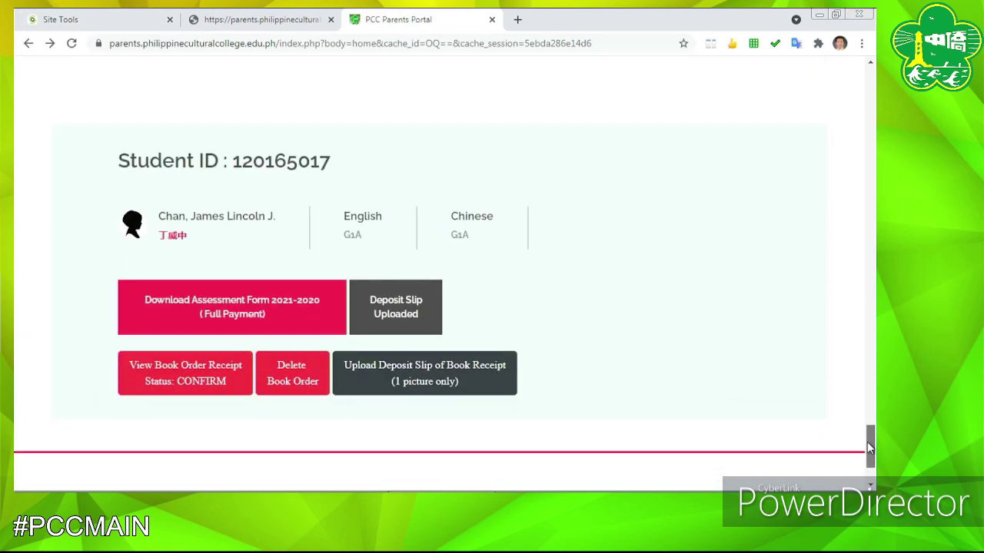